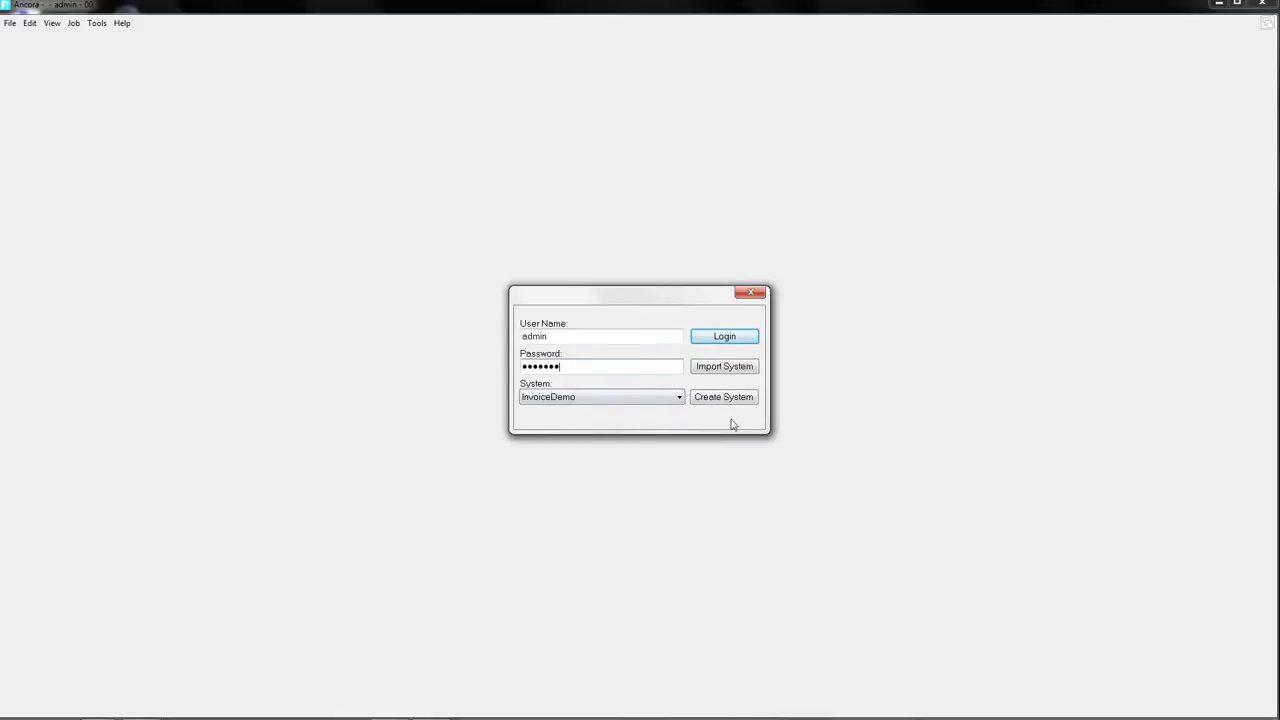
# Step: Log in to the InvoiceDemo system with the entered user name and password
pyautogui.click(727, 341)
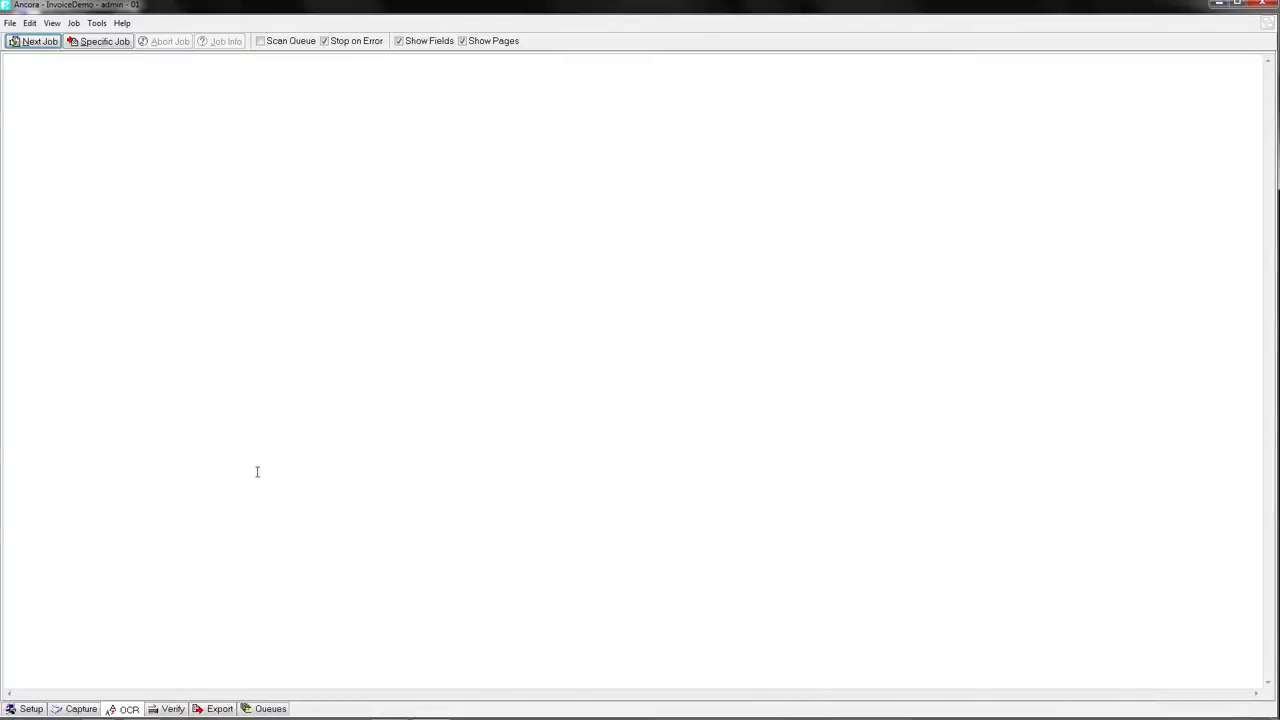
# Step: Tick the Scan Queue checkbox on the OCR toolbar
pyautogui.click(261, 42)
# Step: Show InvoiceDemo's System Properties with the Invoice form's field list in Setup
pyautogui.click(28, 711)
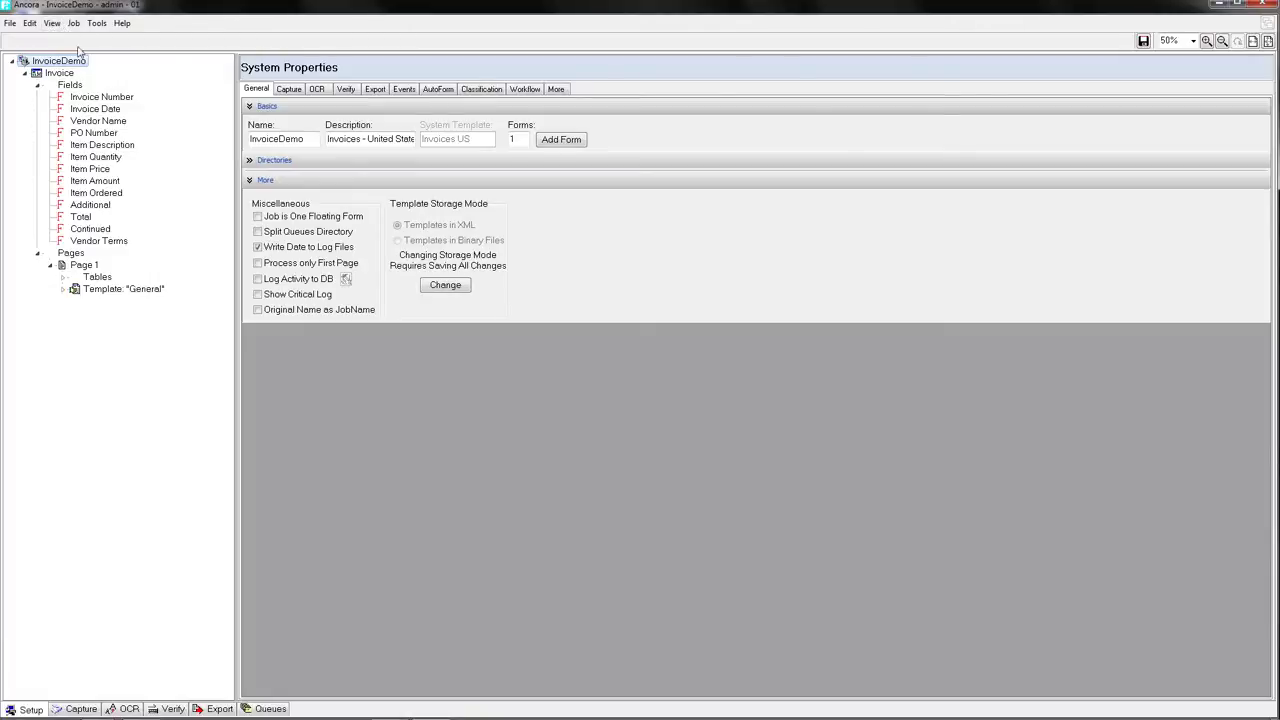
# Step: Check the View menu without changes, then go to Capture's Job Preparation
pyautogui.click(52, 24)
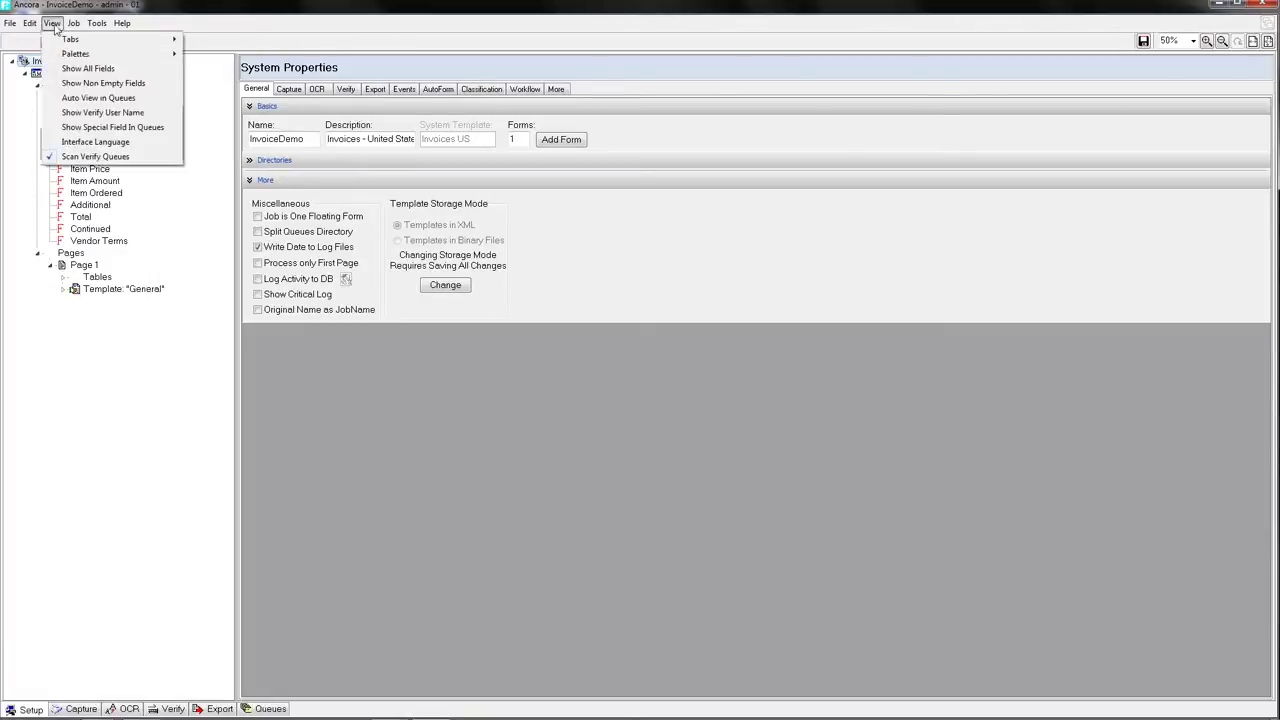
pyautogui.moveTo(101, 46)
pyautogui.click(94, 69)
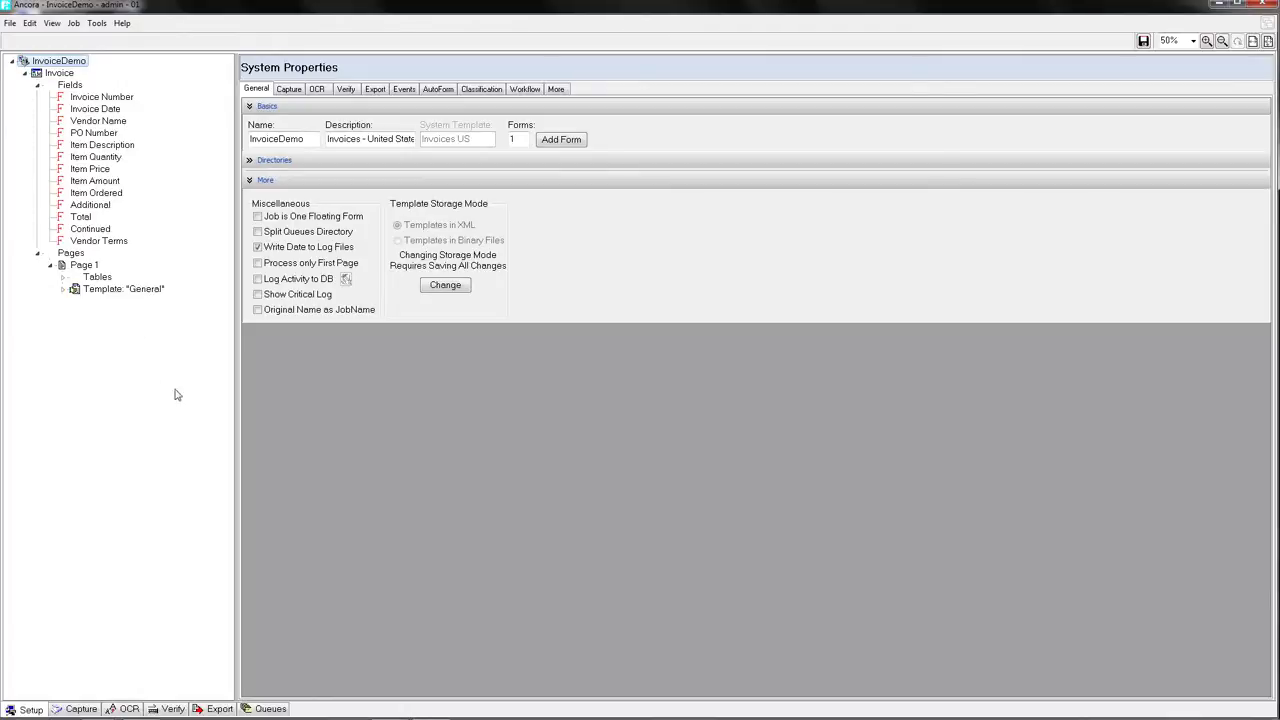
pyautogui.click(78, 710)
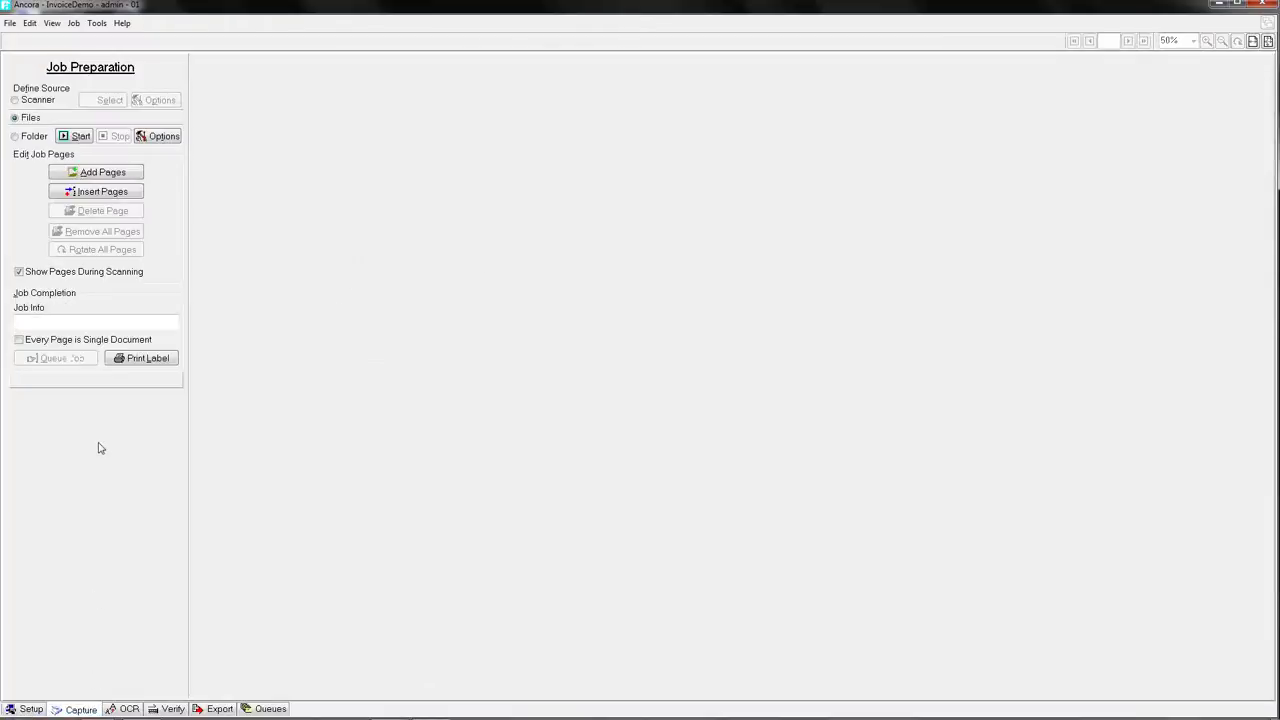
# Step: Try Scanner and Folder sources, settle on Files, and begin adding page images
pyautogui.click(17, 101)
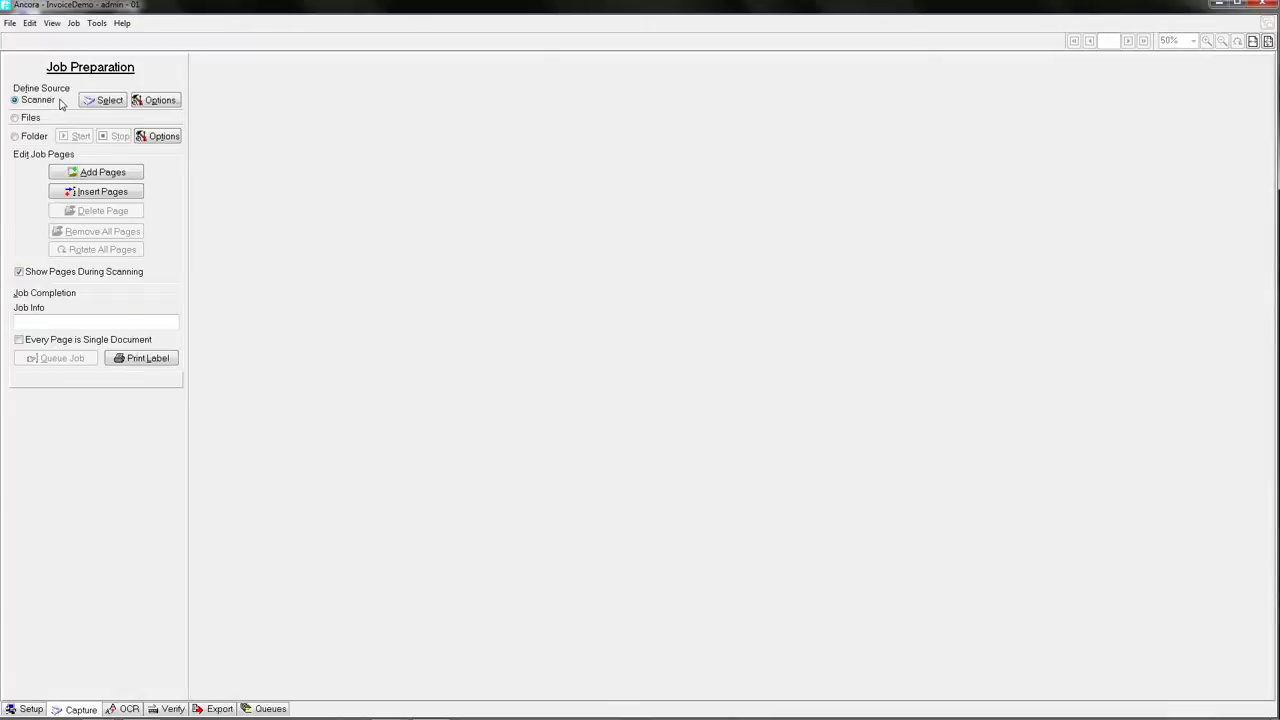
pyautogui.click(110, 102)
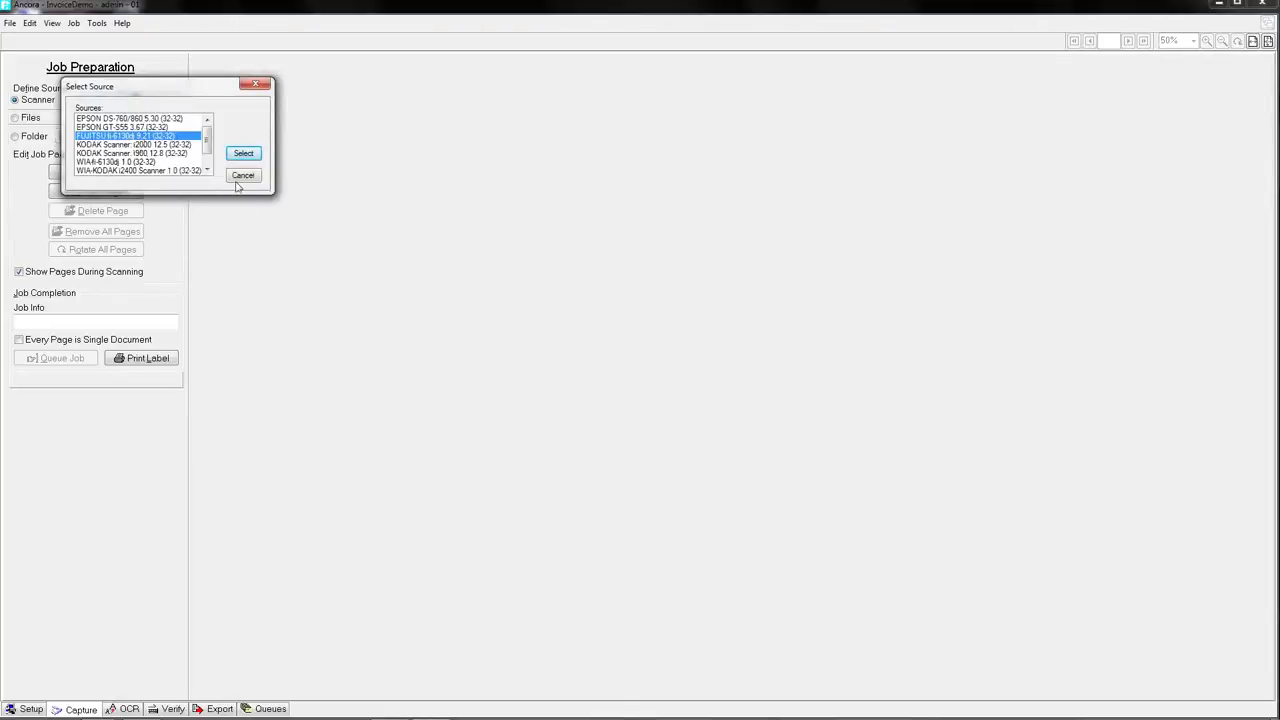
pyautogui.click(242, 175)
pyautogui.click(15, 137)
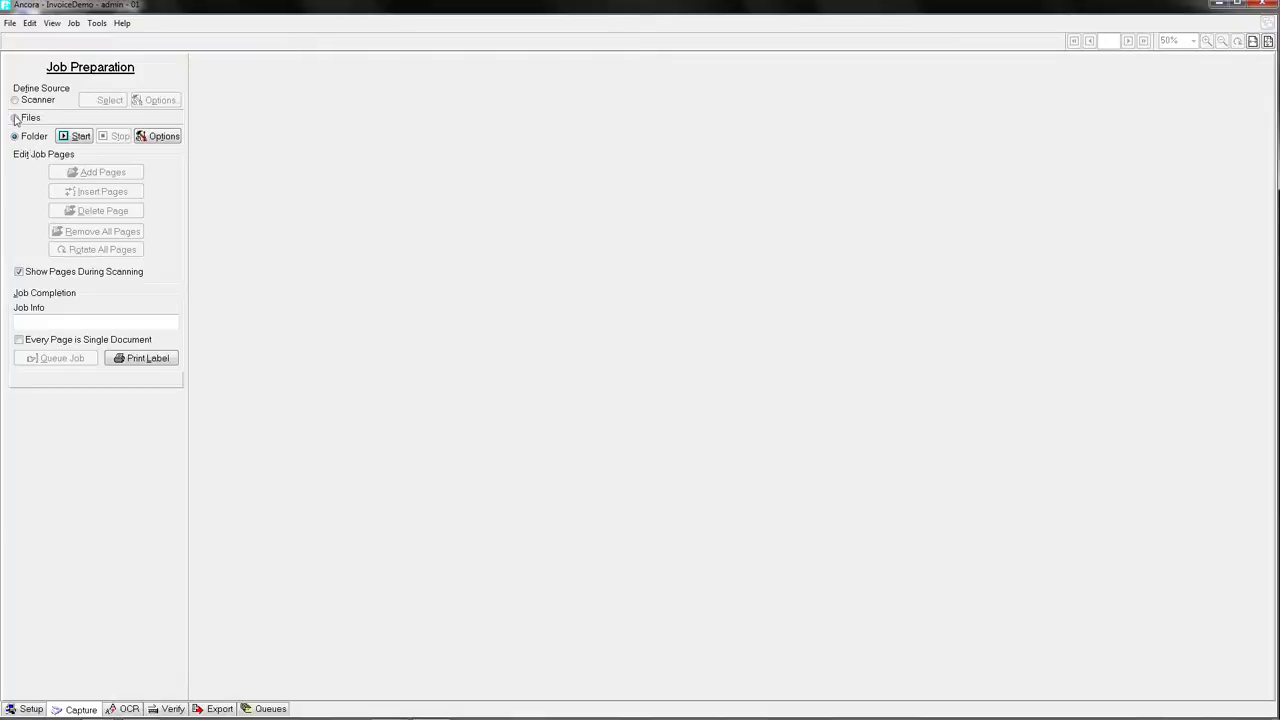
pyautogui.click(15, 118)
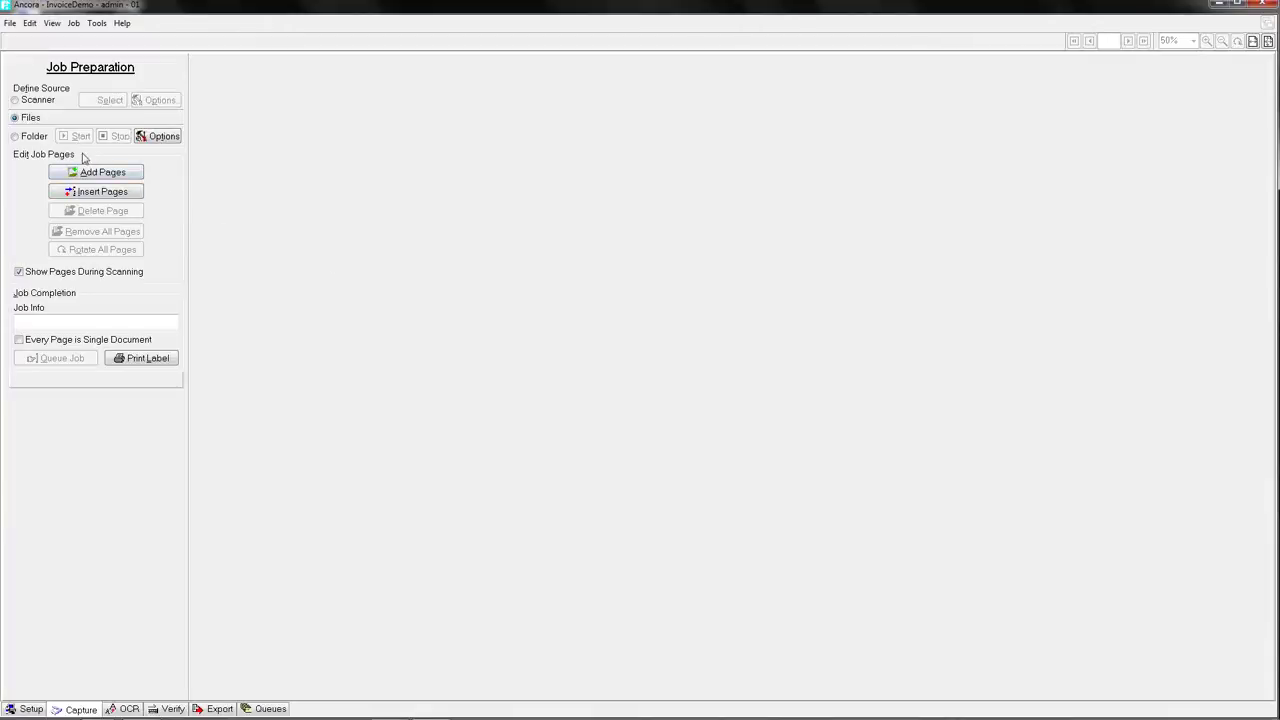
pyautogui.click(102, 178)
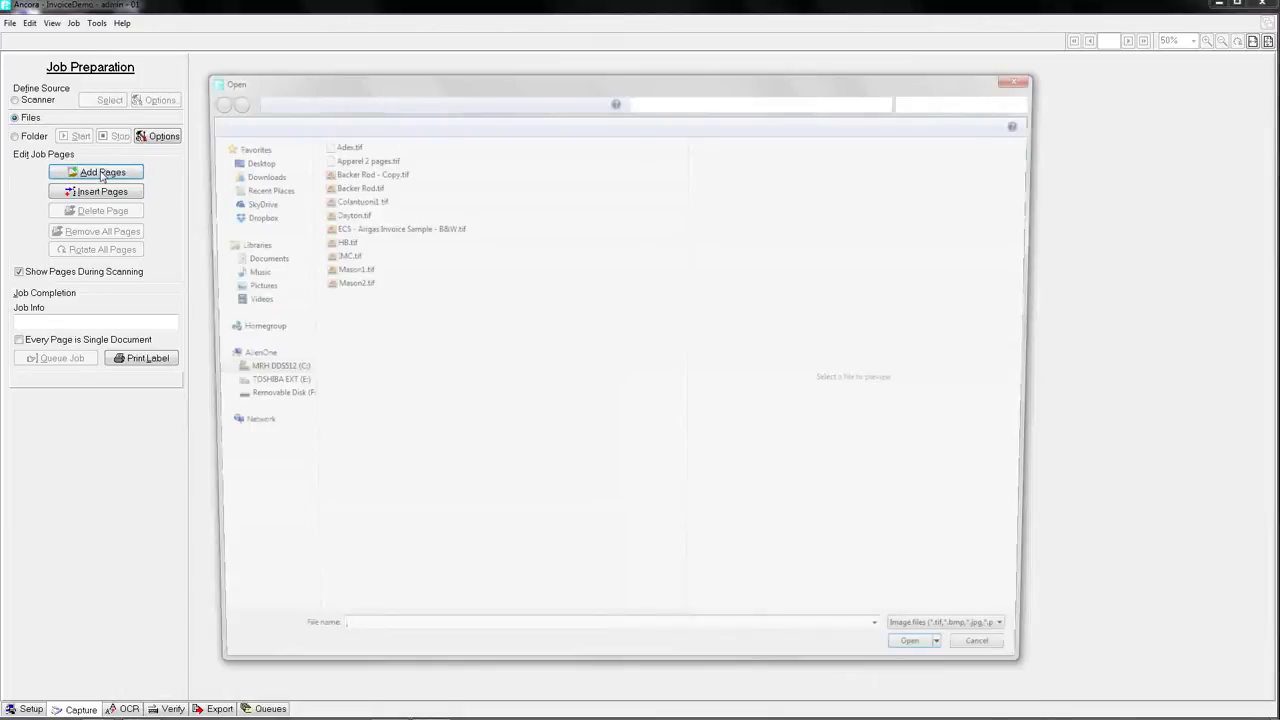
# Step: Load Adex.tif, Backer Rod - Copy.tif and Mason2.tif as the job's pages
pyautogui.click(345, 145)
pyautogui.keyDown('ctrl'); pyautogui.click(350, 171); pyautogui.keyUp('ctrl')
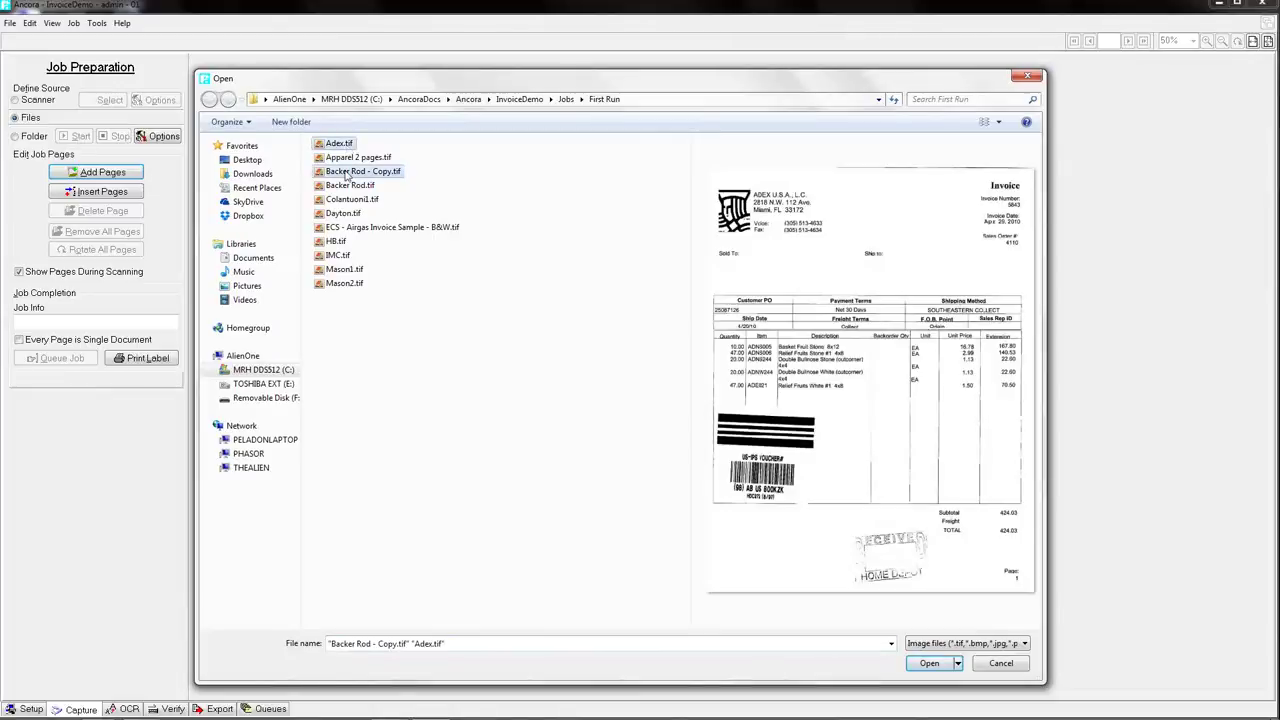
pyautogui.keyDown('ctrl'); pyautogui.click(343, 284); pyautogui.keyUp('ctrl')
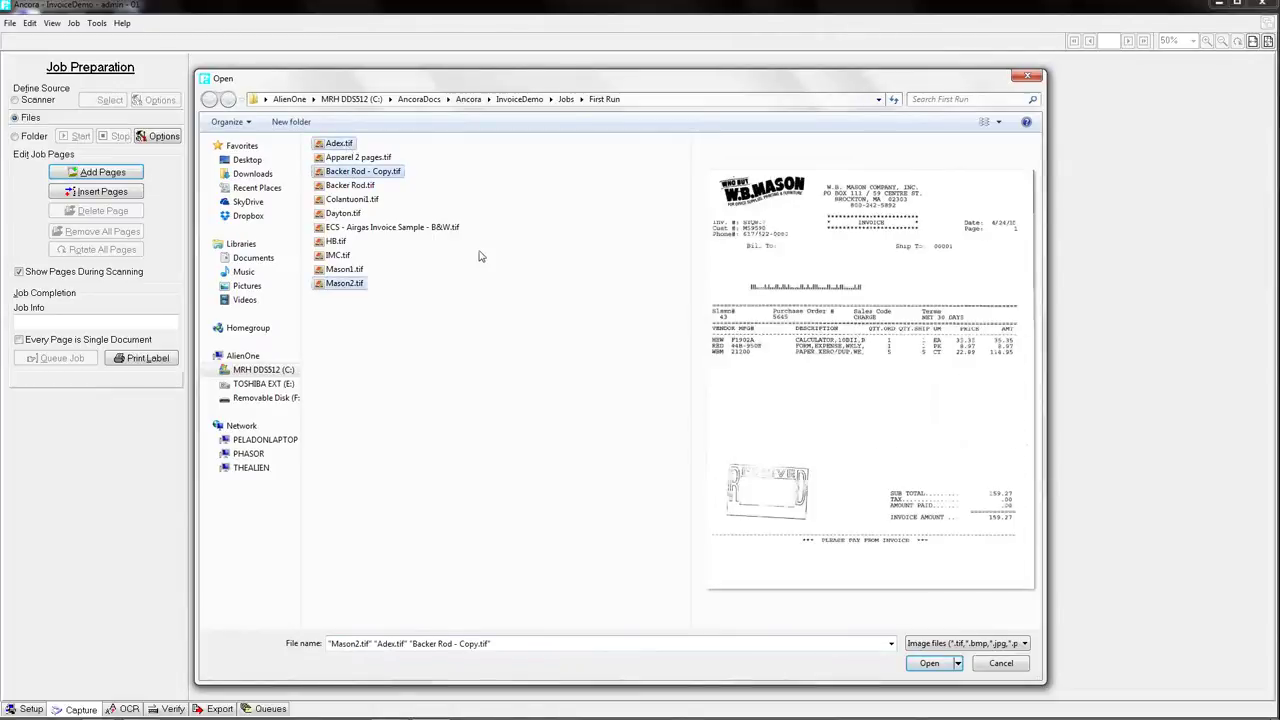
pyautogui.click(929, 664)
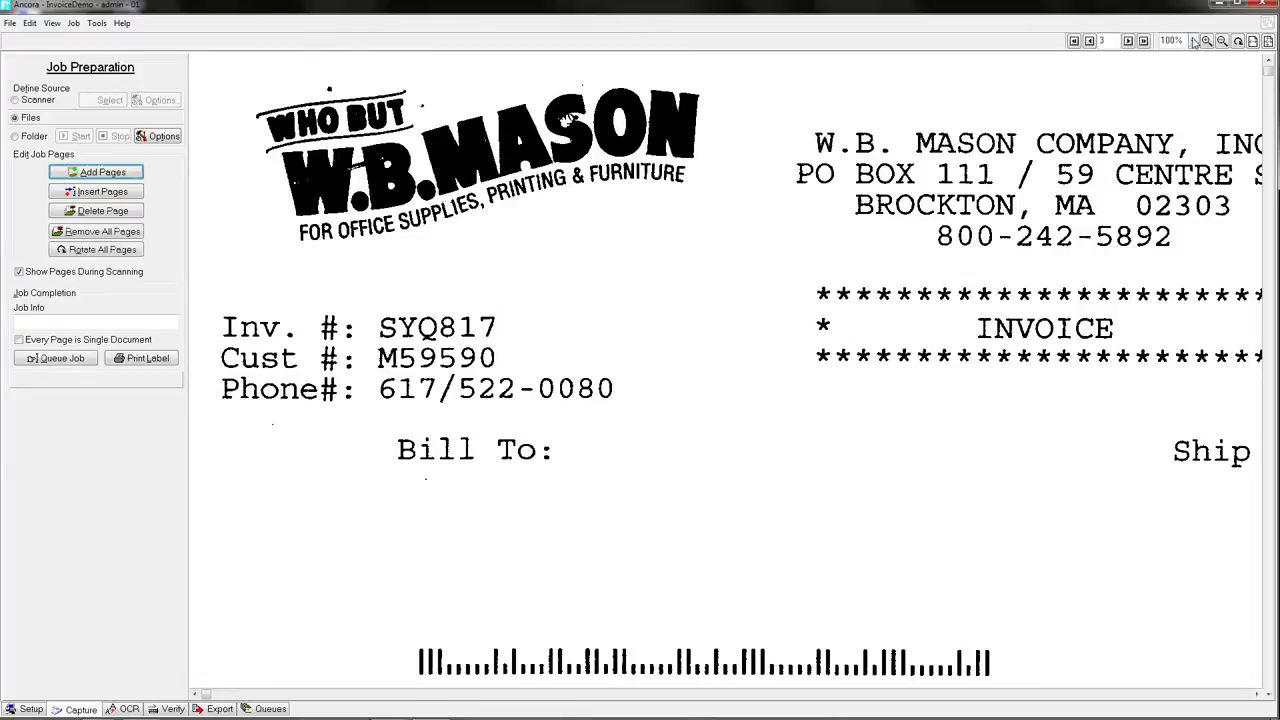
# Step: Change the invoice preview zoom from 100% to 80%
pyautogui.click(1193, 40)
pyautogui.click(1180, 74)
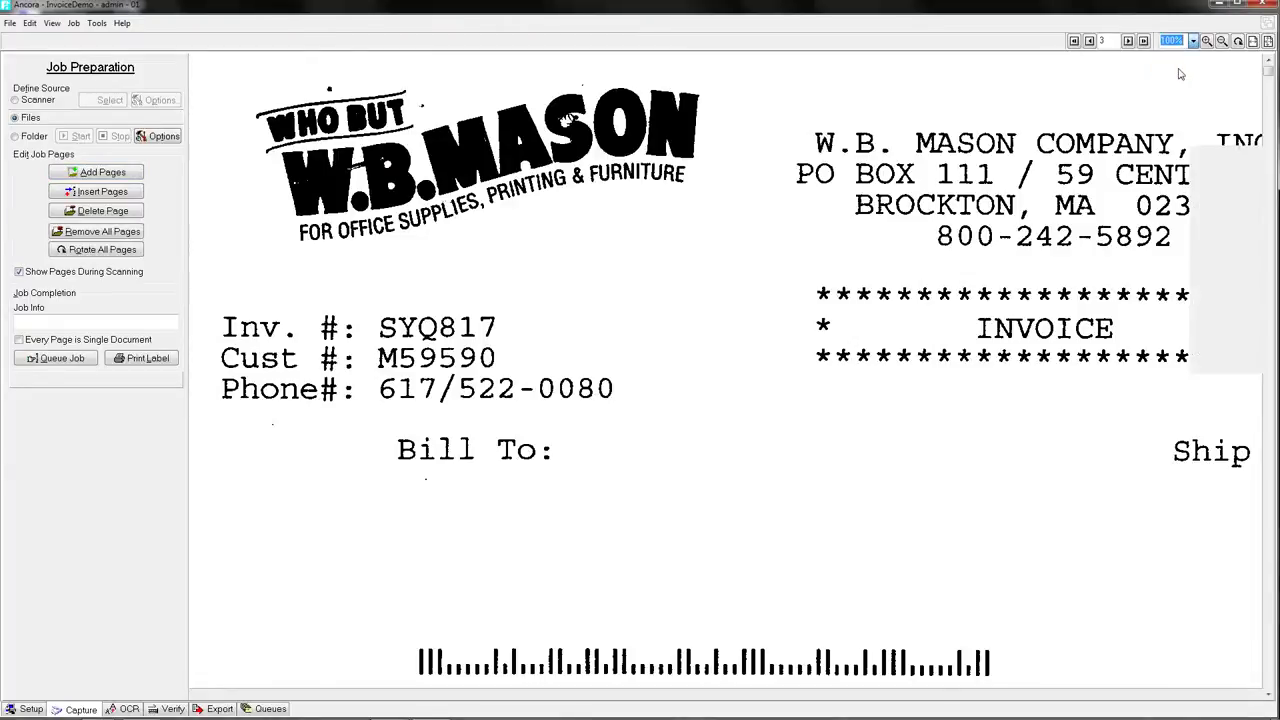
pyautogui.press('Down')
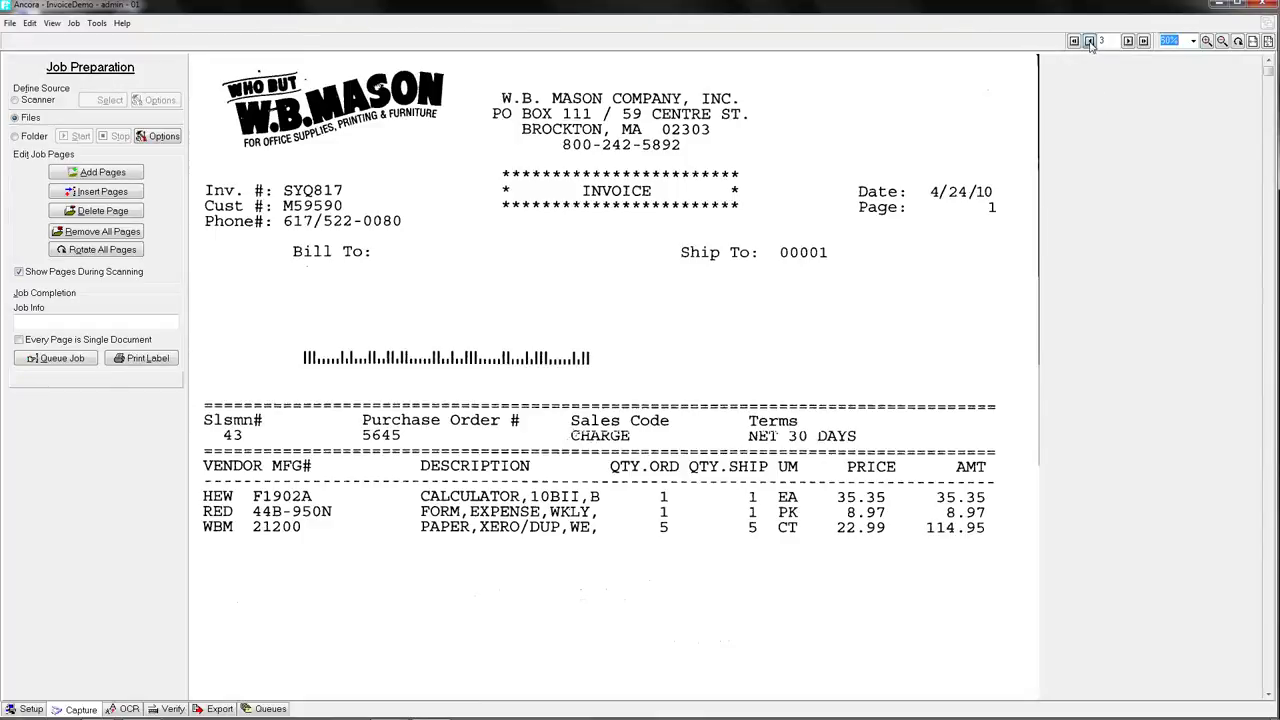
# Step: Go back from page 3 to page 1, the ADEX U.S.A. invoice
pyautogui.click(1089, 41)
pyautogui.click(1090, 42)
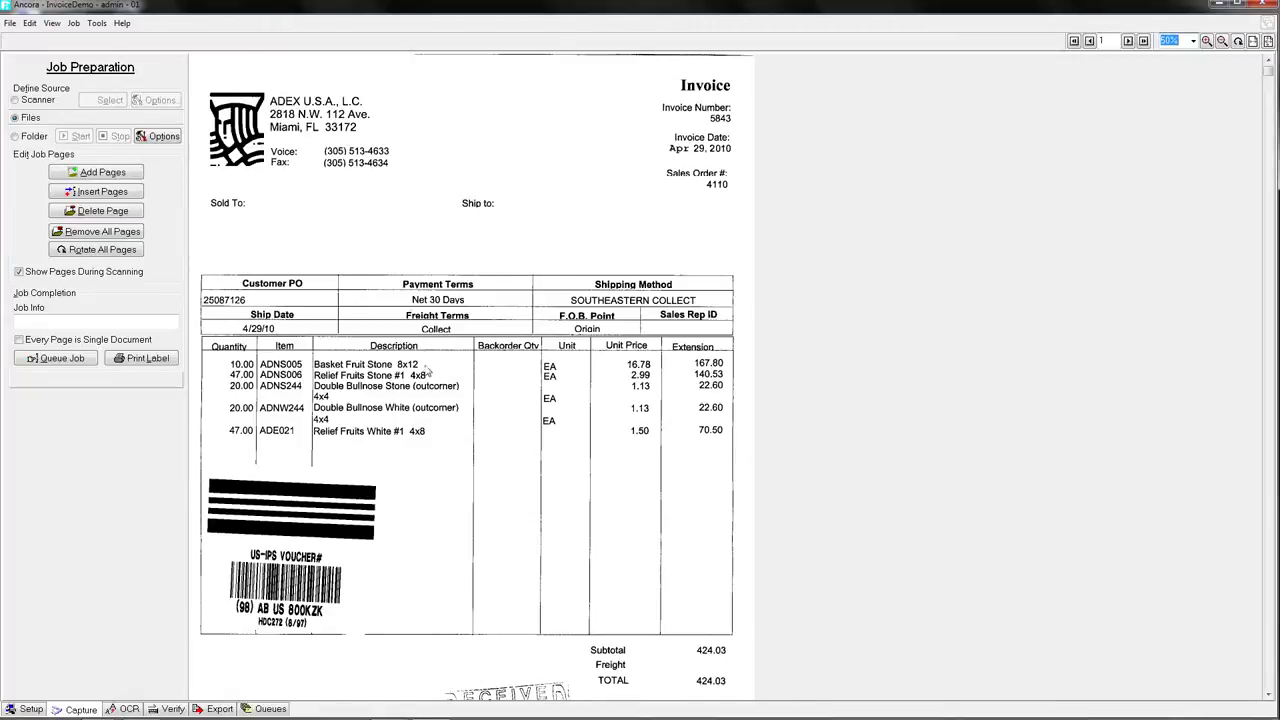
# Step: Enable 'Every Page is Single Document' and request queuing of the 3-page job
pyautogui.click(19, 340)
pyautogui.click(58, 360)
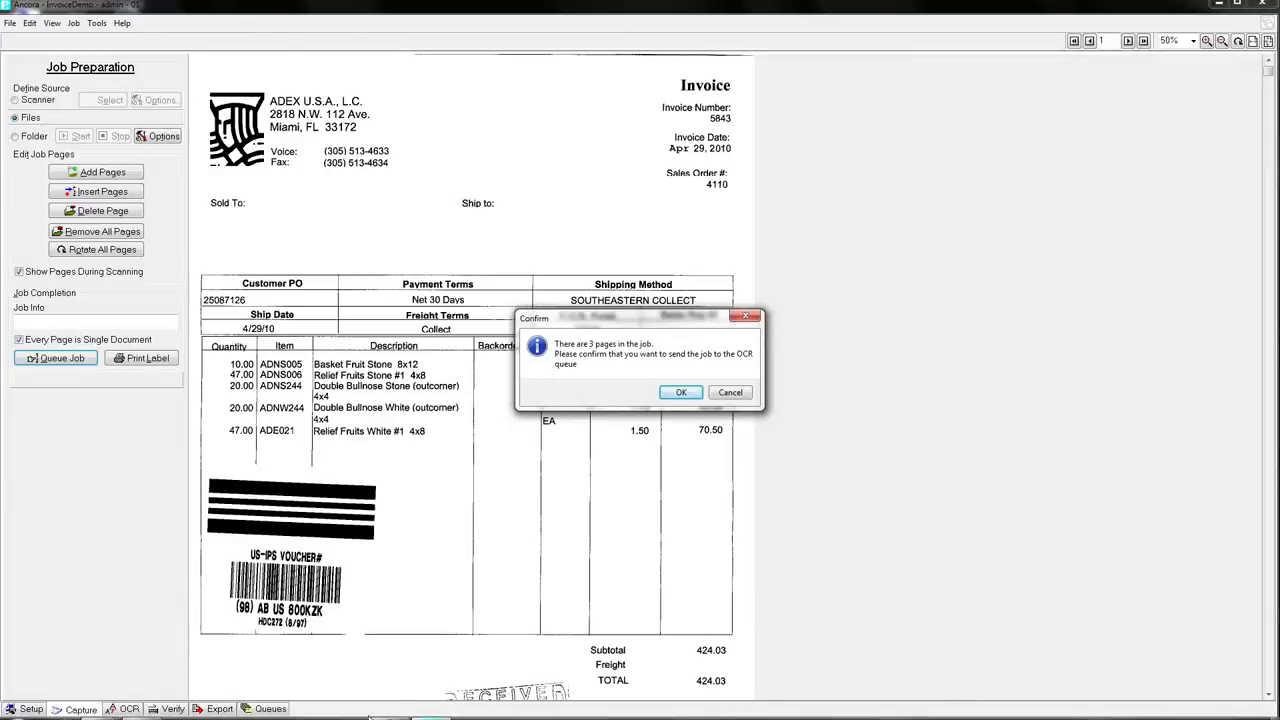
# Step: Confirm sending the 3-page job to OCR and move to the Verify workspace
pyautogui.click(703, 393)
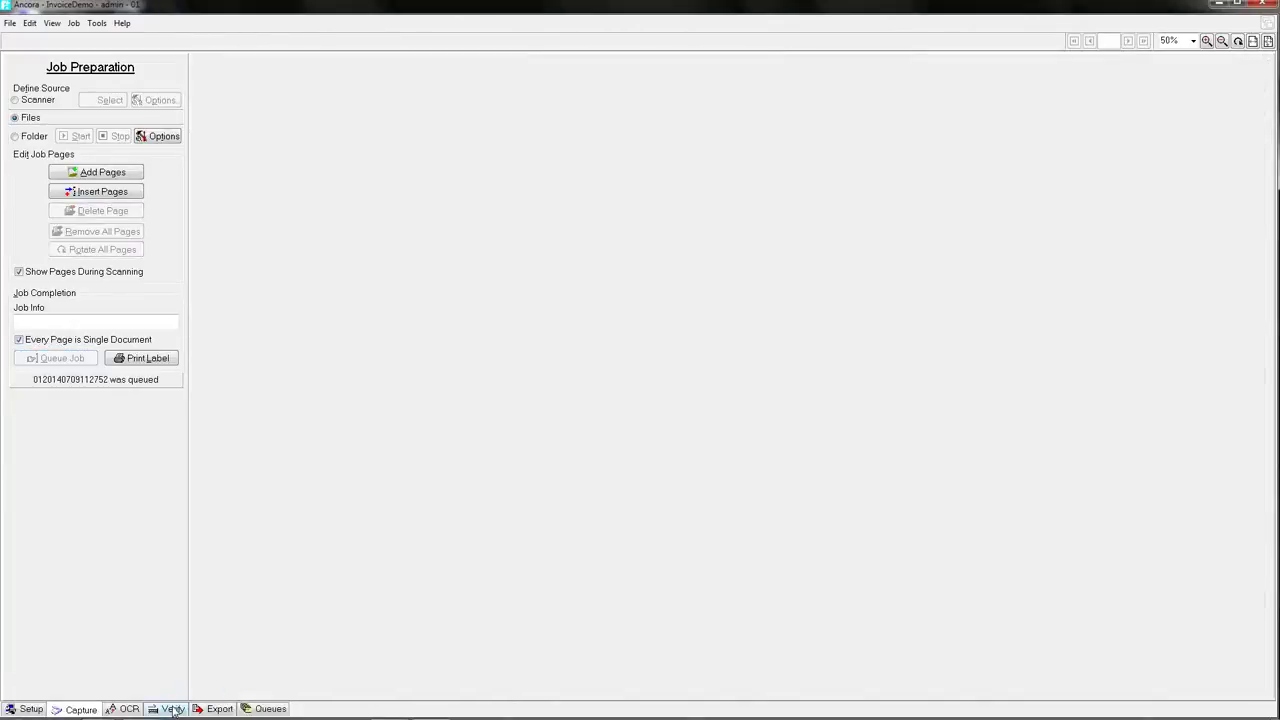
pyautogui.click(172, 709)
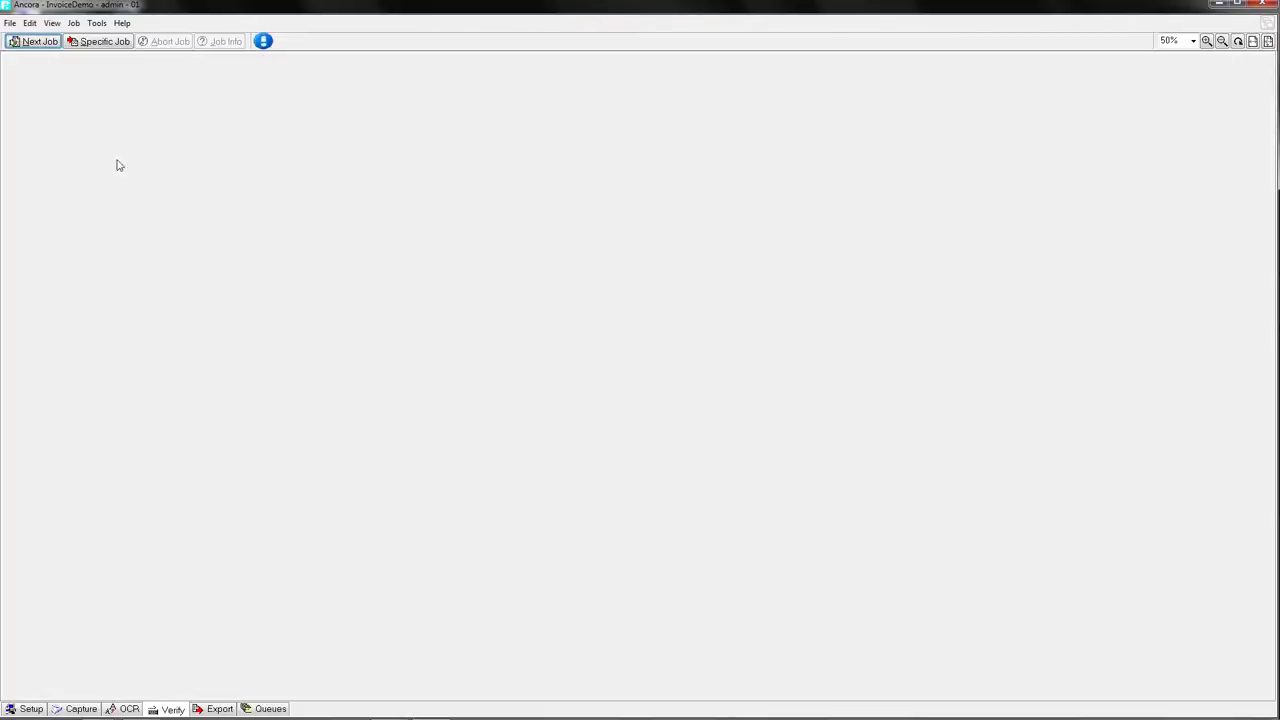
# Step: Load the next job, accept page 1, and set page 2's Vendor Name to 'Backer Rod Mfg. Inc.'
pyautogui.click(34, 44)
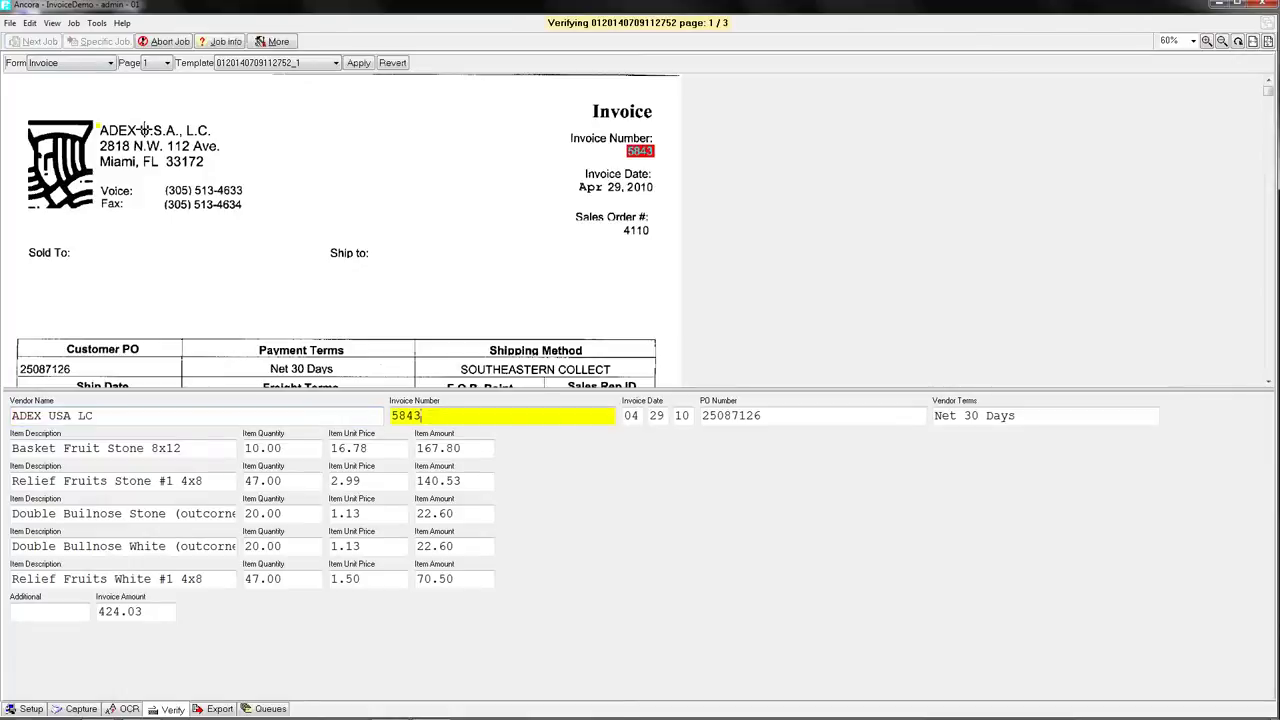
pyautogui.press('Return')
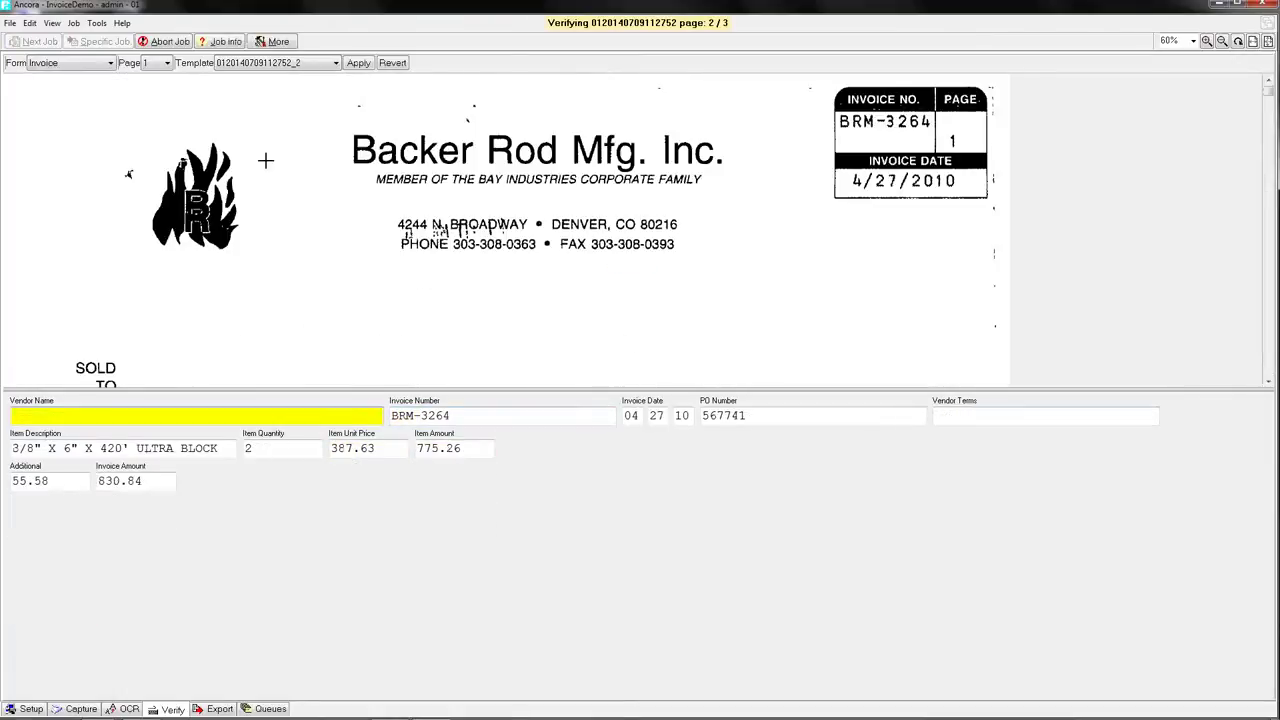
pyautogui.moveTo(331, 126); pyautogui.dragTo(731, 172)
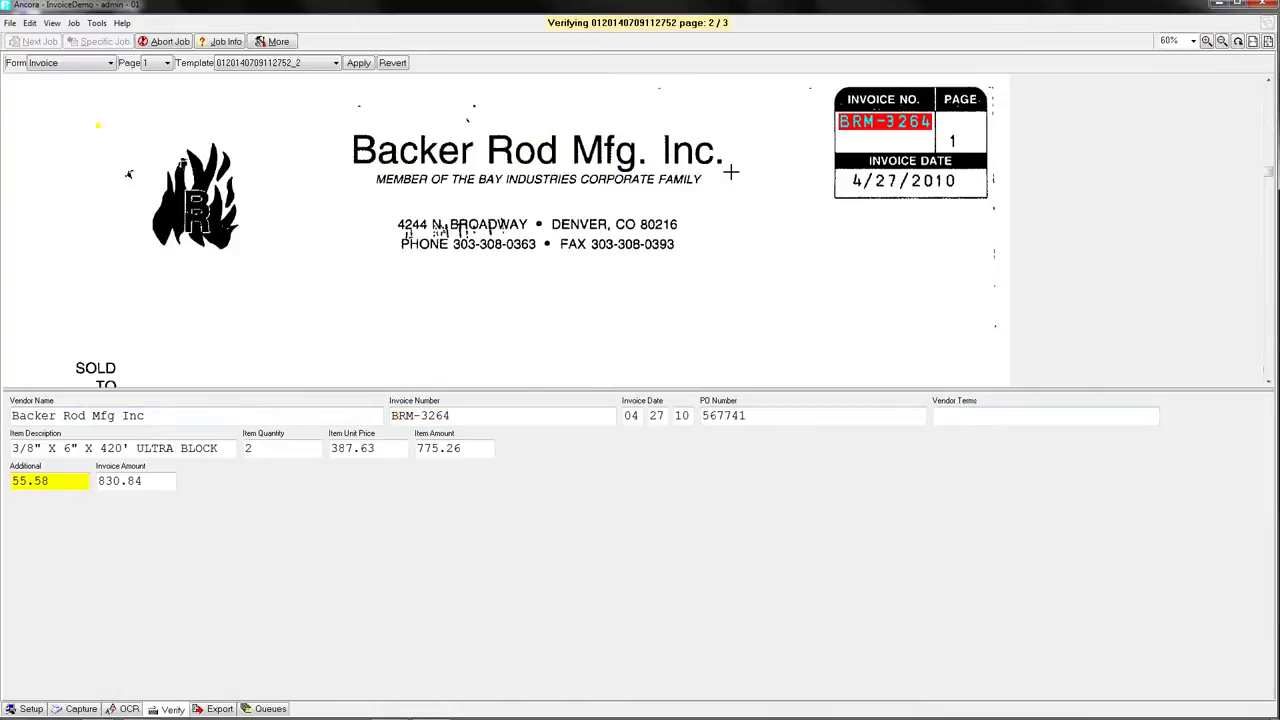
# Step: Accept the remaining fields on pages 2 and 3 and save the verified changes
pyautogui.press('Return')
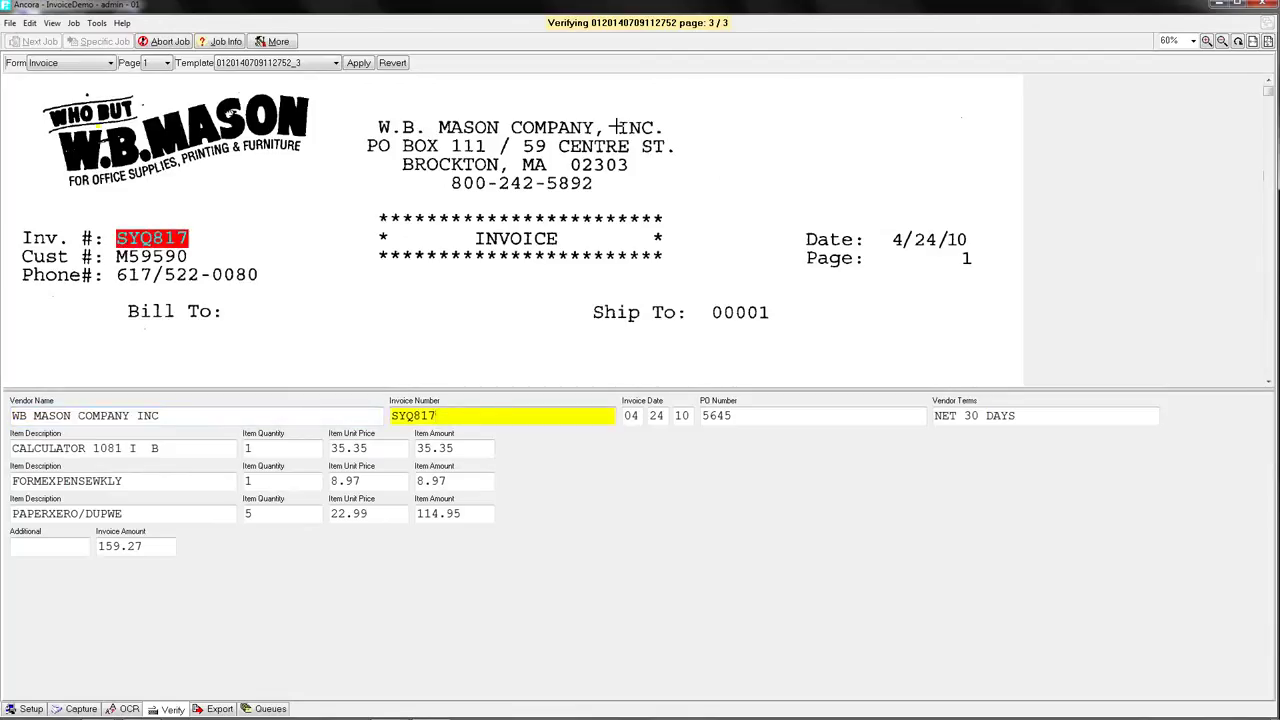
pyautogui.press('Return')
pyautogui.press('Return')
pyautogui.press('Return')
pyautogui.click(640, 354)
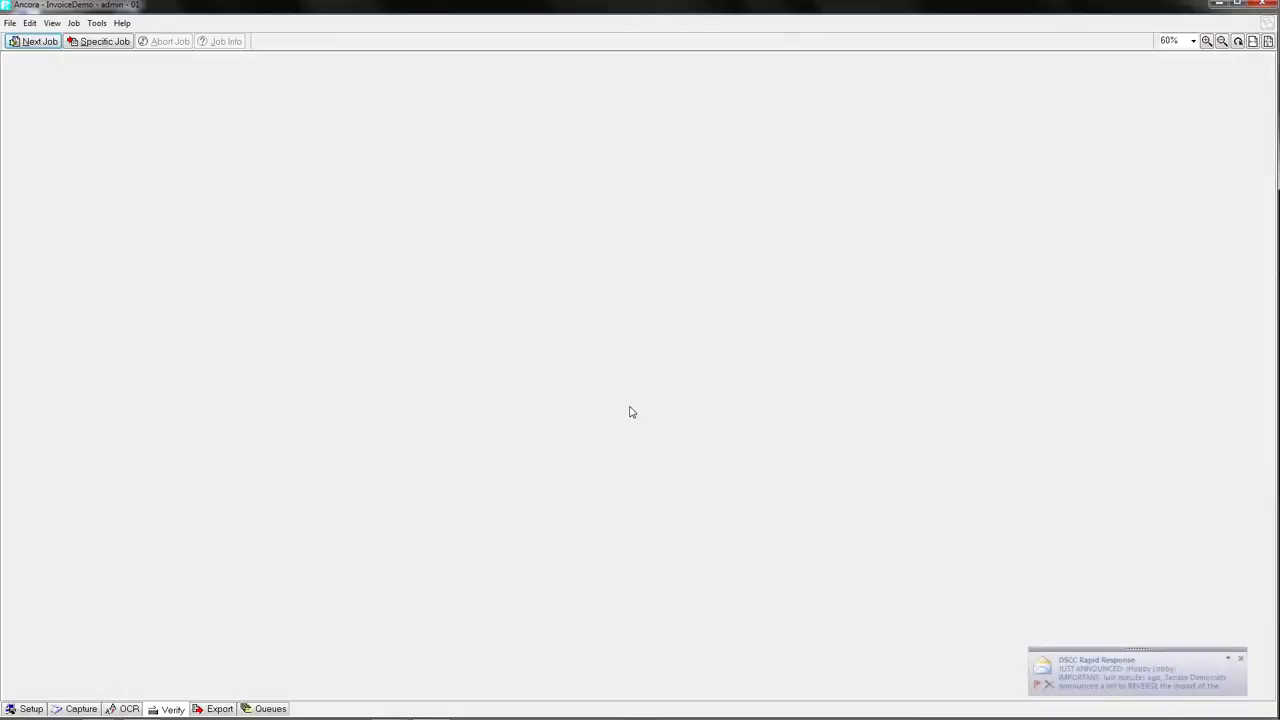
# Step: Dismiss the Outlook e-mail notification once the save completes, leaving Verify empty
pyautogui.click(1242, 663)
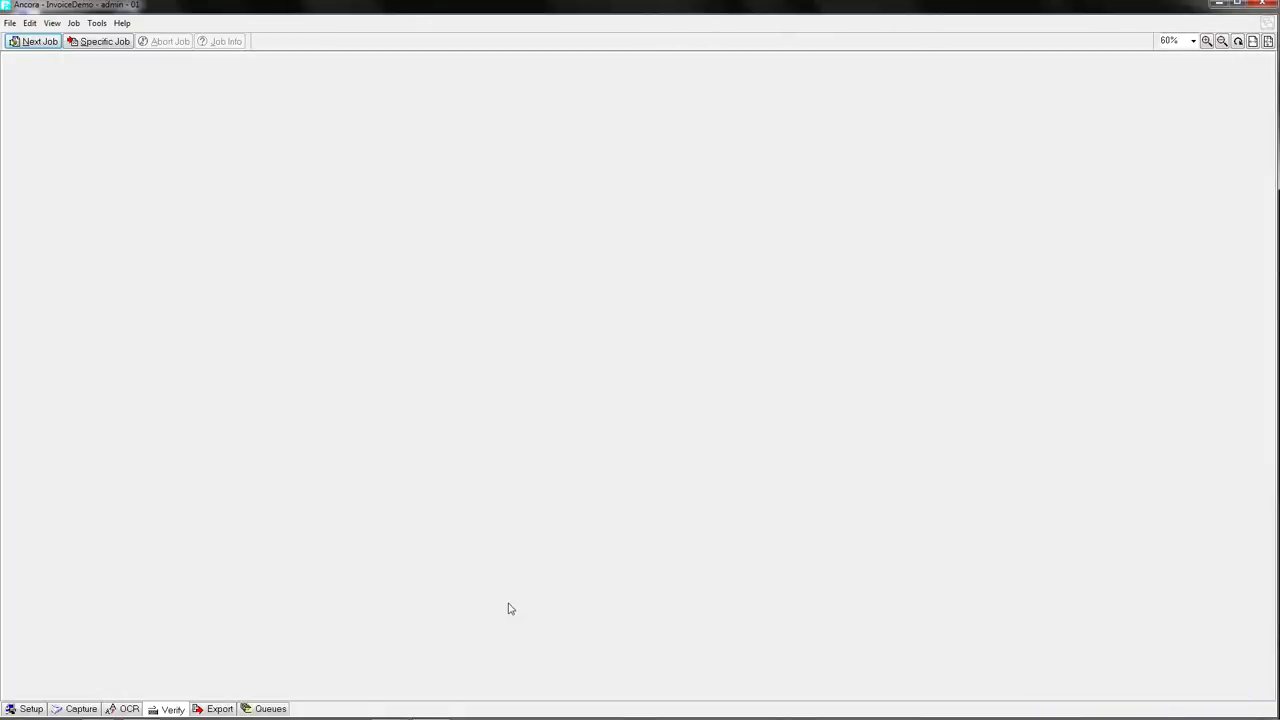
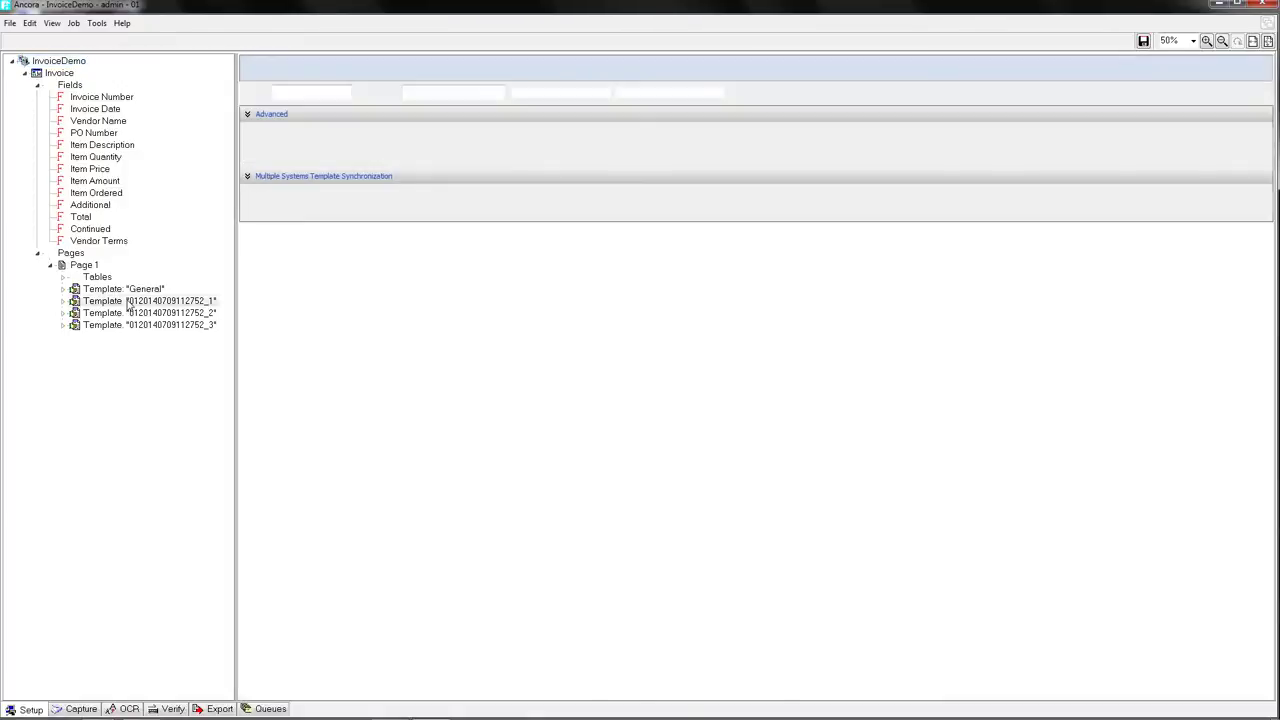
# Step: Review templates _2 (Backer Rod invoice) and _3 (W.B. Mason invoice), then go to Job Preparation
pyautogui.click(146, 313)
pyautogui.click(145, 327)
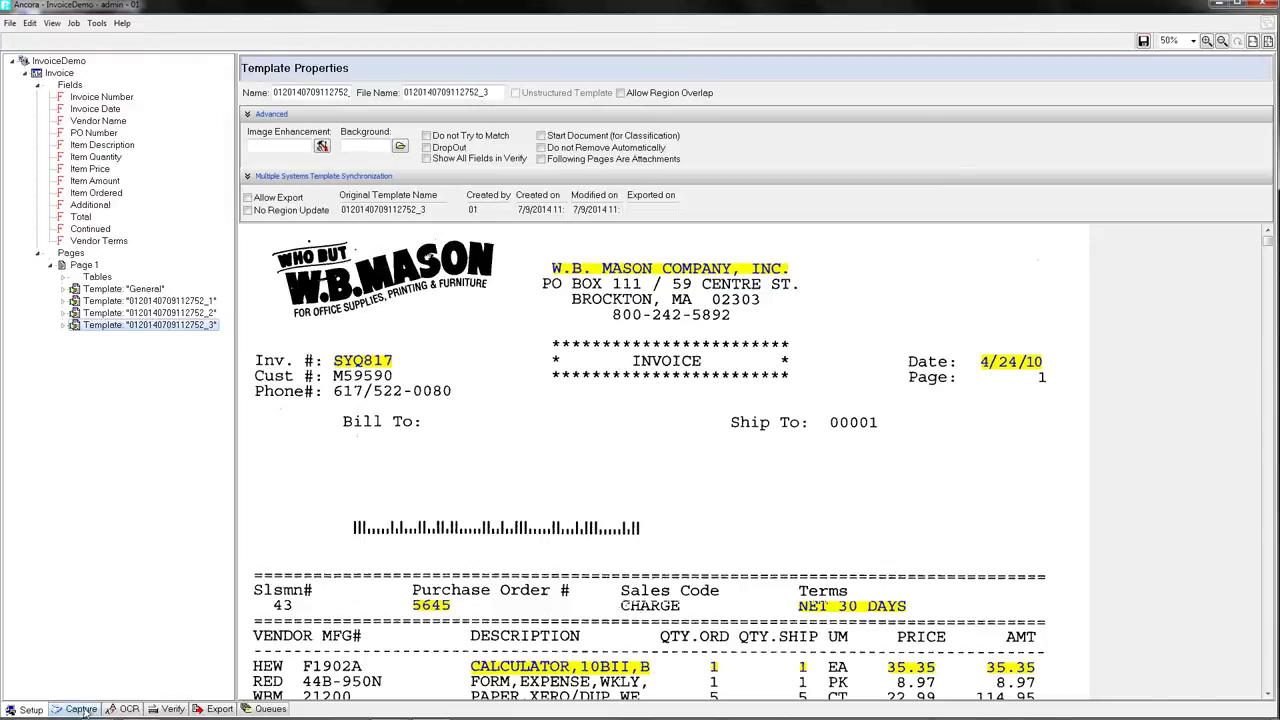
pyautogui.click(82, 709)
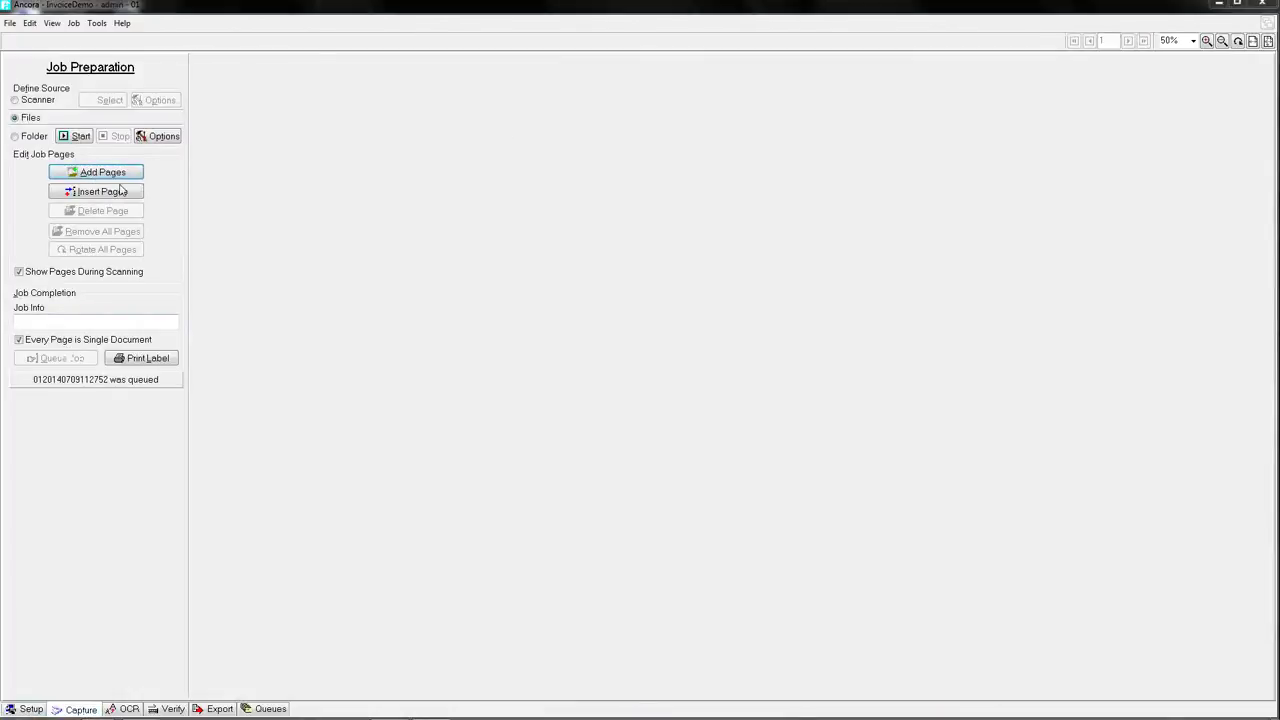
# Step: Add Adex.tif, Backer Rod - Copy.tif and Mason2.tif as pages of a new job
pyautogui.click(122, 190)
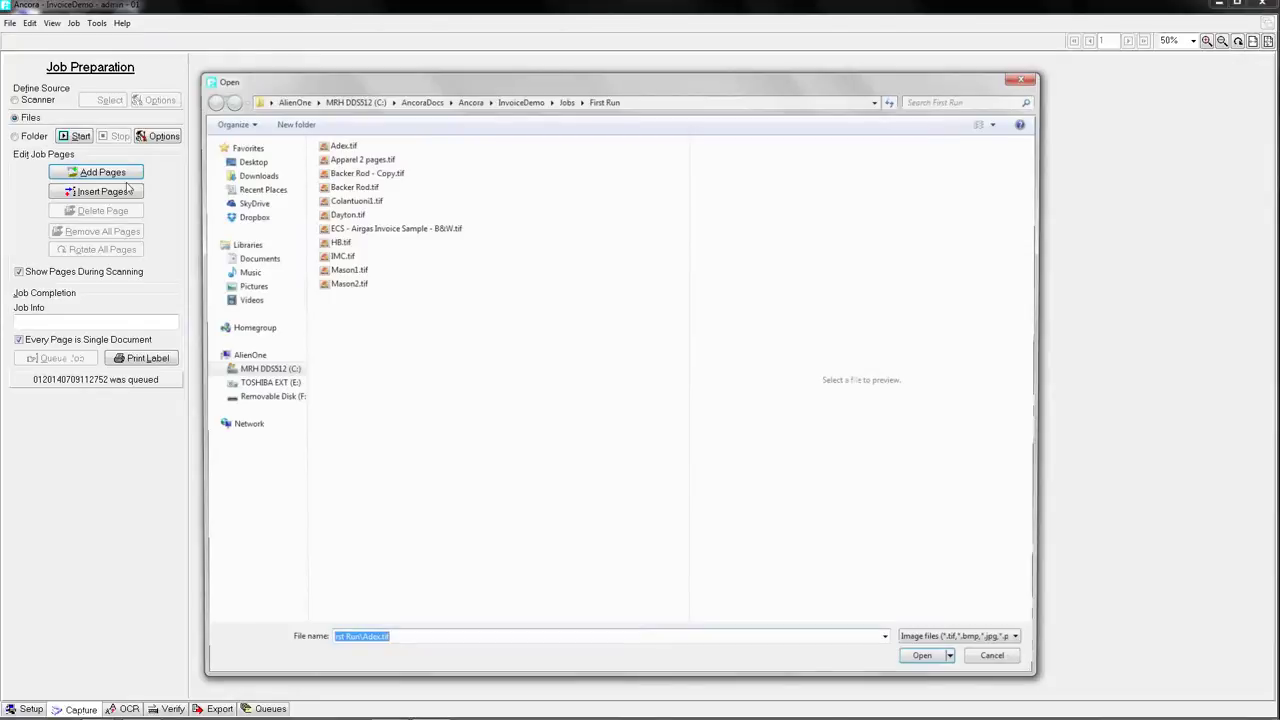
pyautogui.click(343, 146)
pyautogui.keyDown('ctrl'); pyautogui.click(367, 173); pyautogui.keyUp('ctrl')
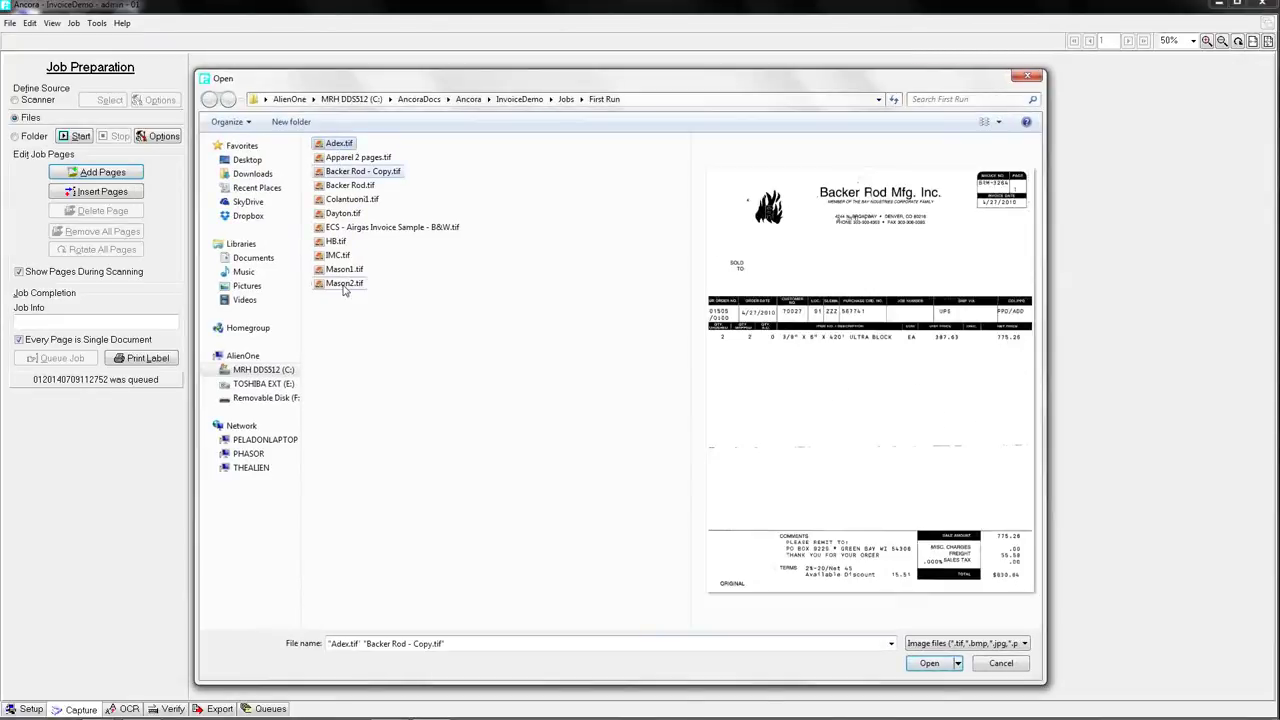
pyautogui.keyDown('ctrl'); pyautogui.click(343, 286); pyautogui.keyUp('ctrl')
pyautogui.press('Return')
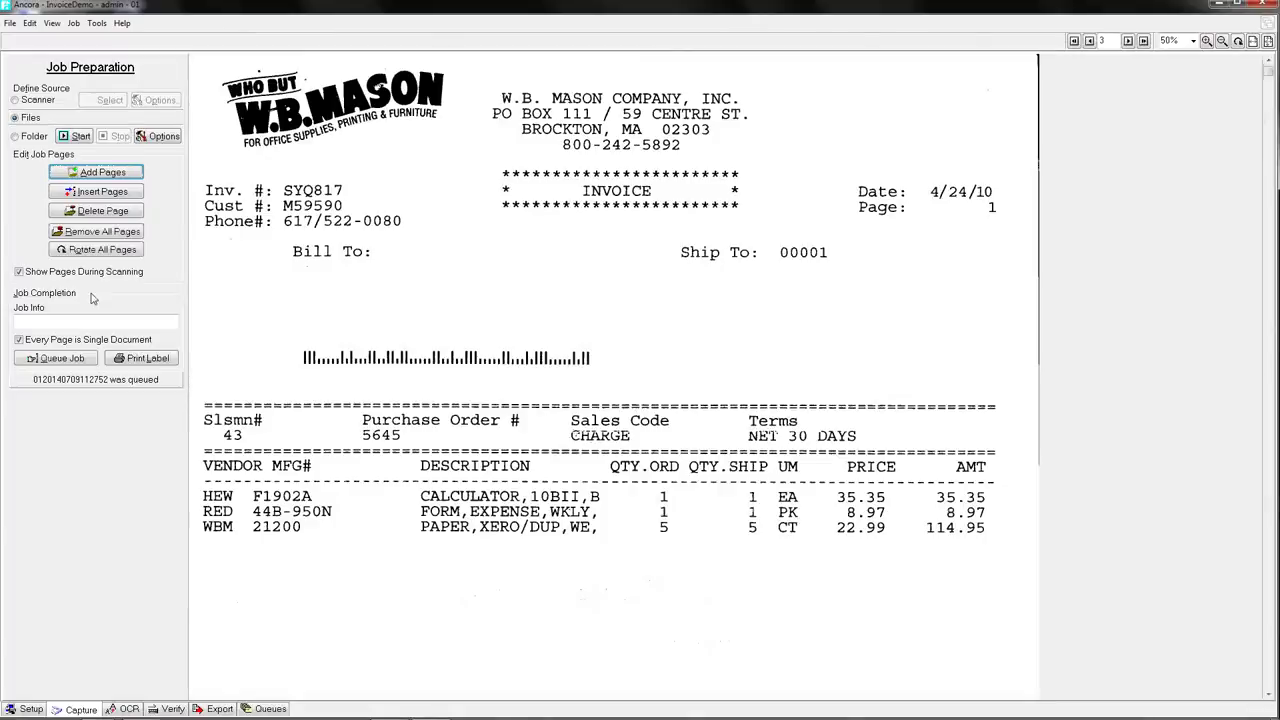
# Step: Queue the 3-page job for OCR and confirm it
pyautogui.click(56, 358)
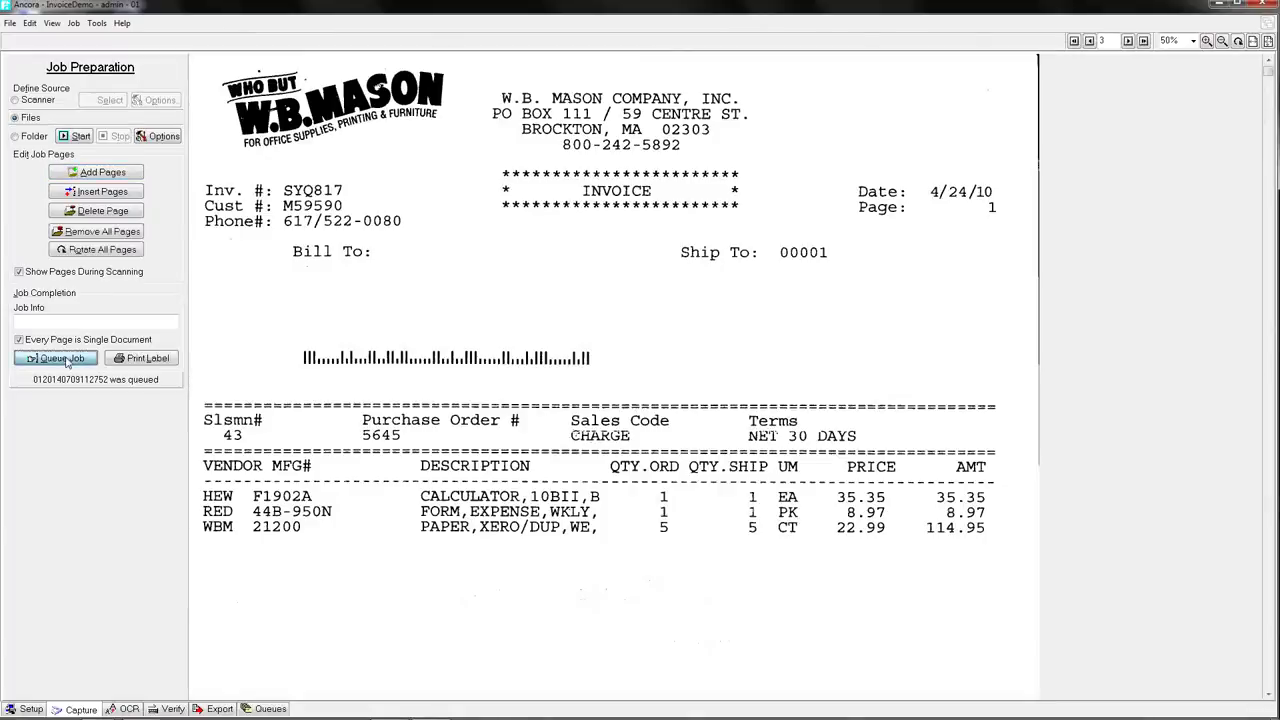
pyautogui.click(680, 396)
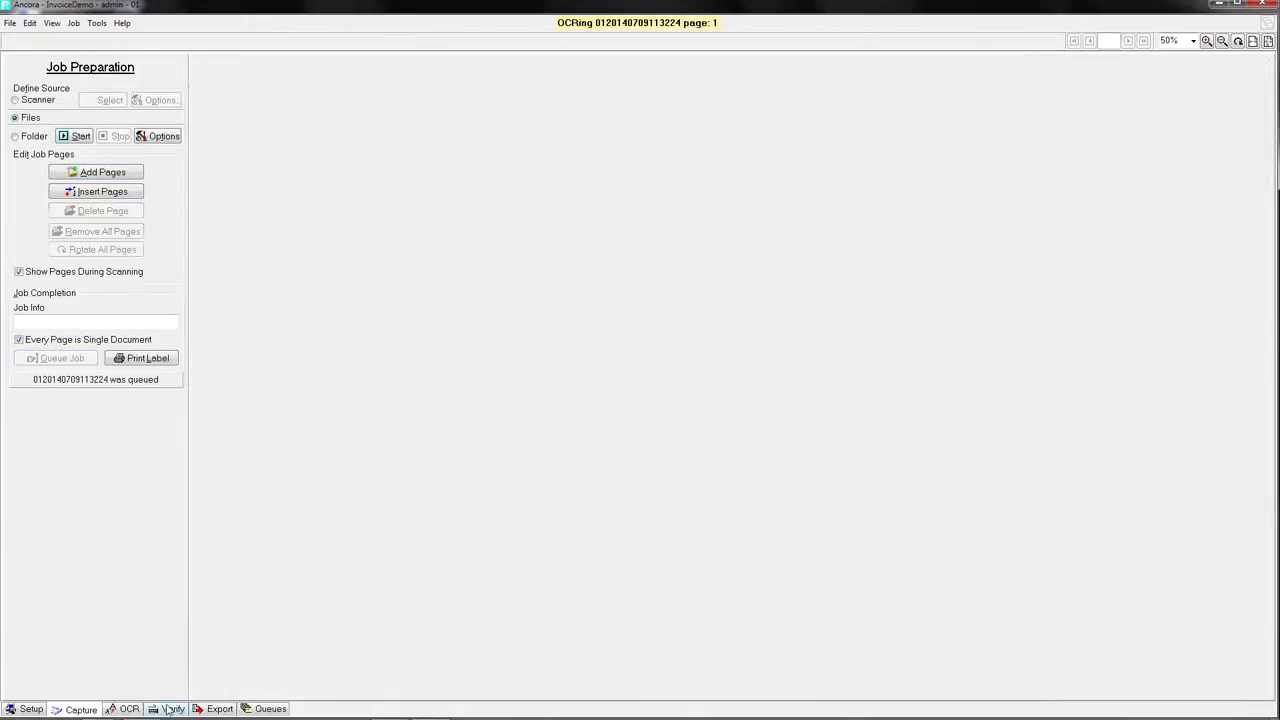
pyautogui.click(170, 709)
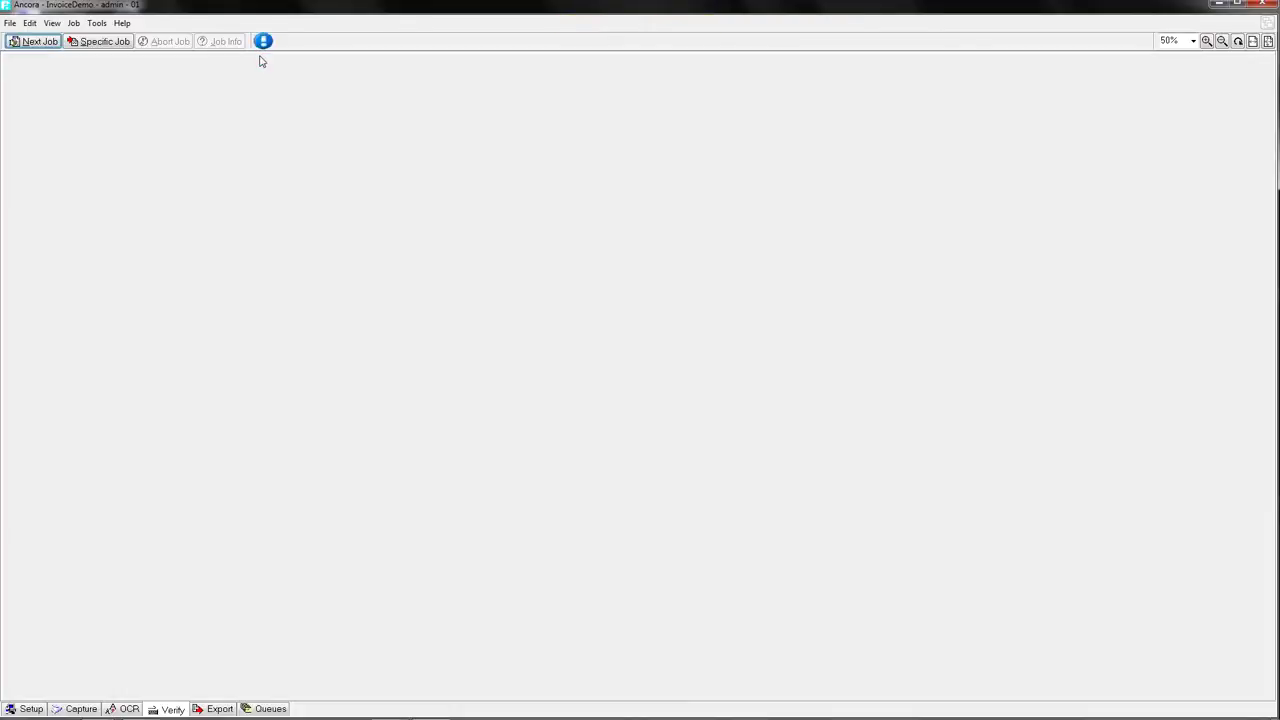
# Step: Load the next queued job, showing the Adex invoice with its extracted fields
pyautogui.click(38, 41)
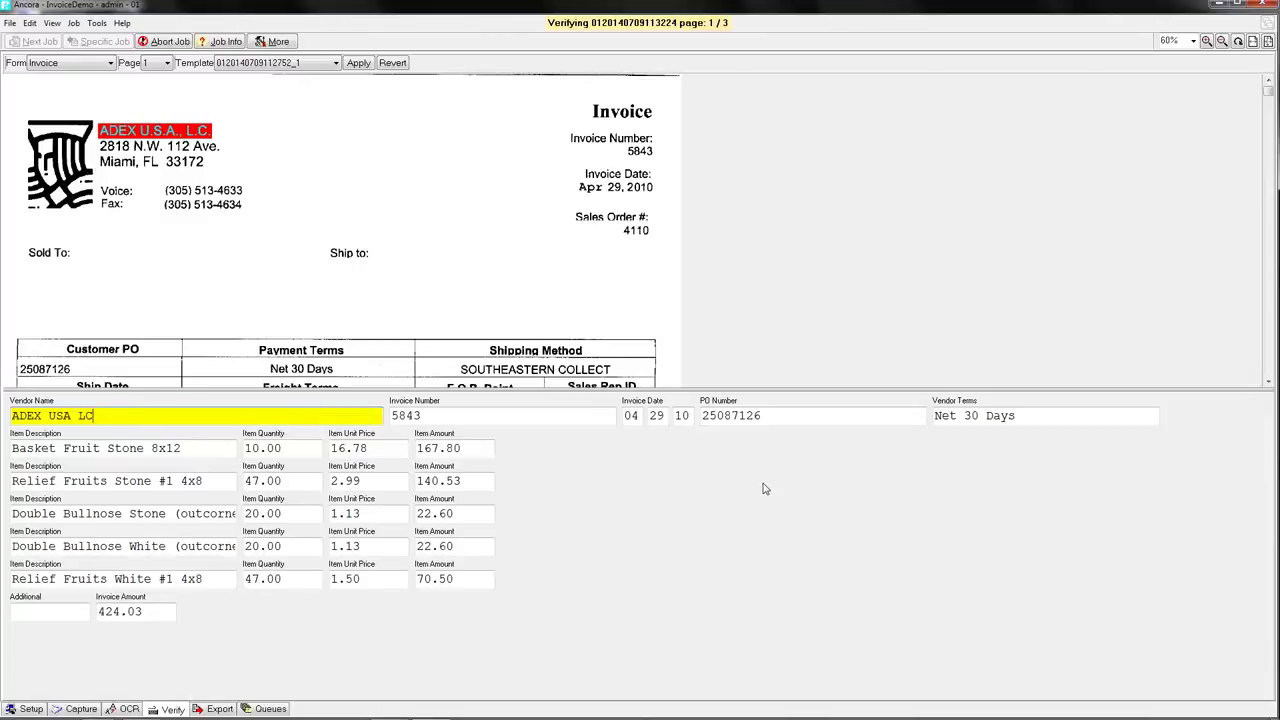
# Step: Accept the Adex vendor name, invoice number 5843, invoice date and PO number as extracted
pyautogui.press('Tab')
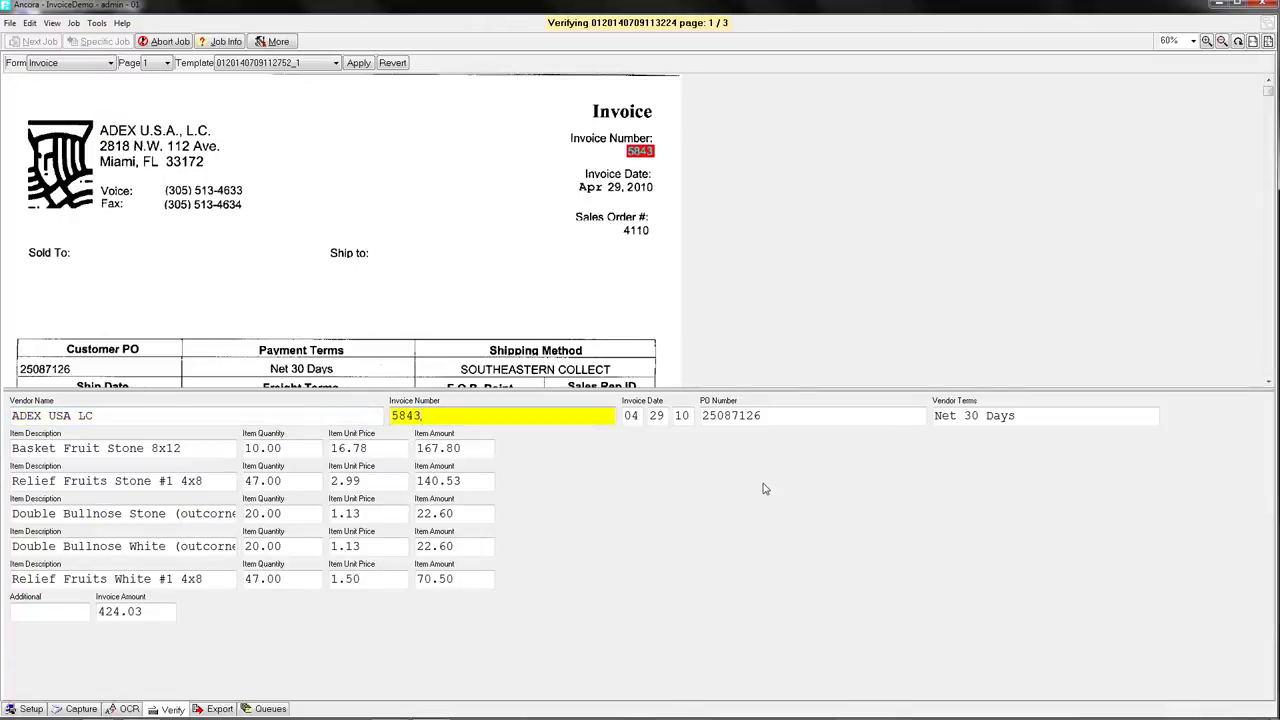
pyautogui.press('Tab')
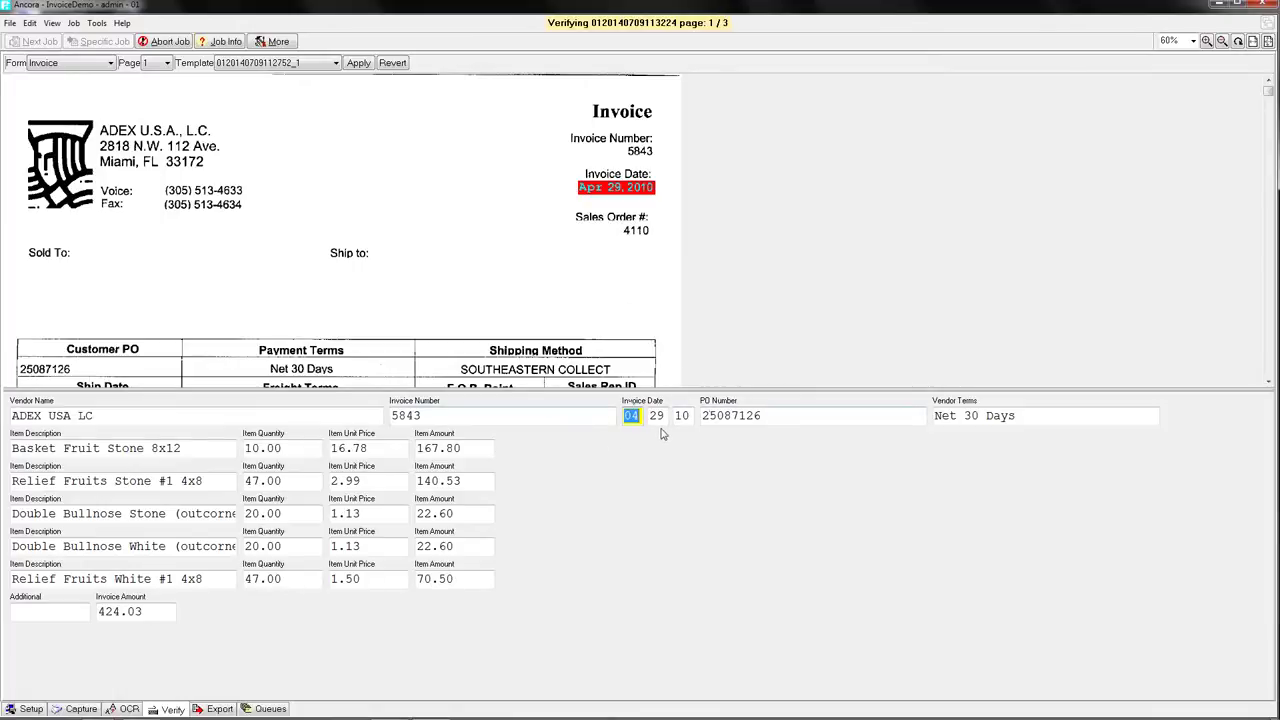
pyautogui.press('Return')
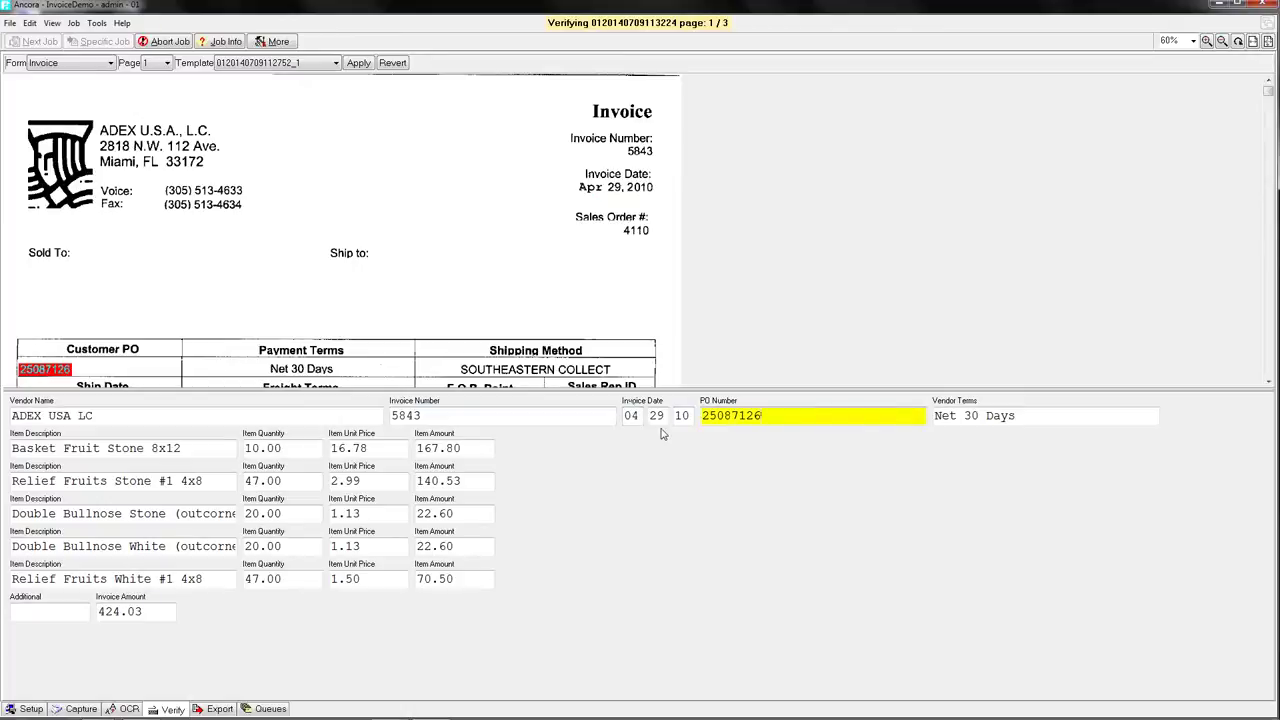
pyautogui.press('Return')
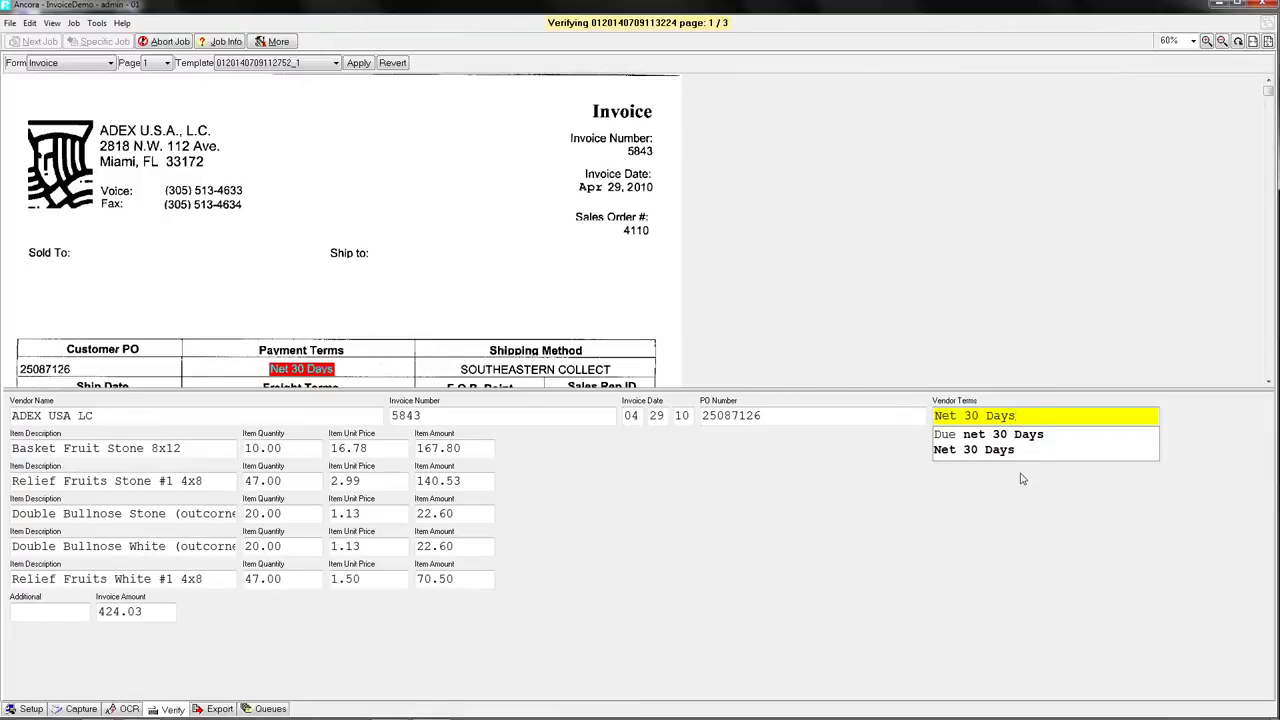
# Step: Accept Net 30 Days and the line items, completing page 1 of the job
pyautogui.press('Tab')
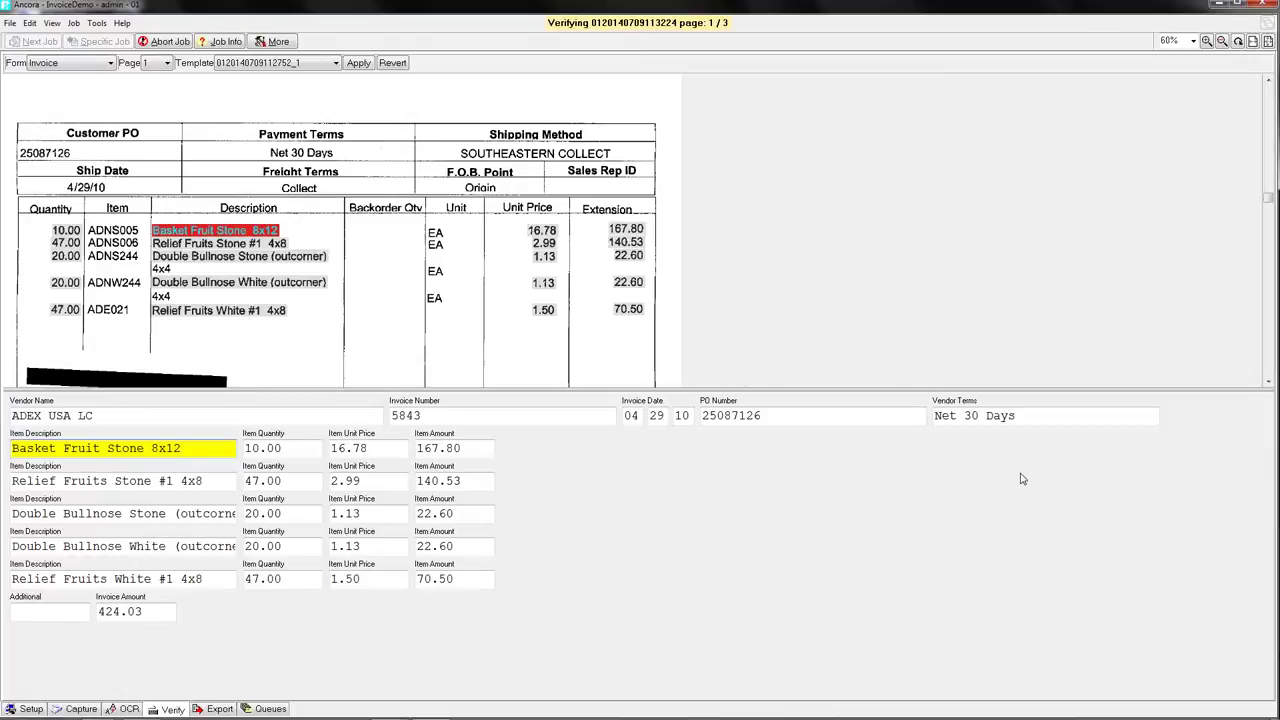
pyautogui.press('Return')
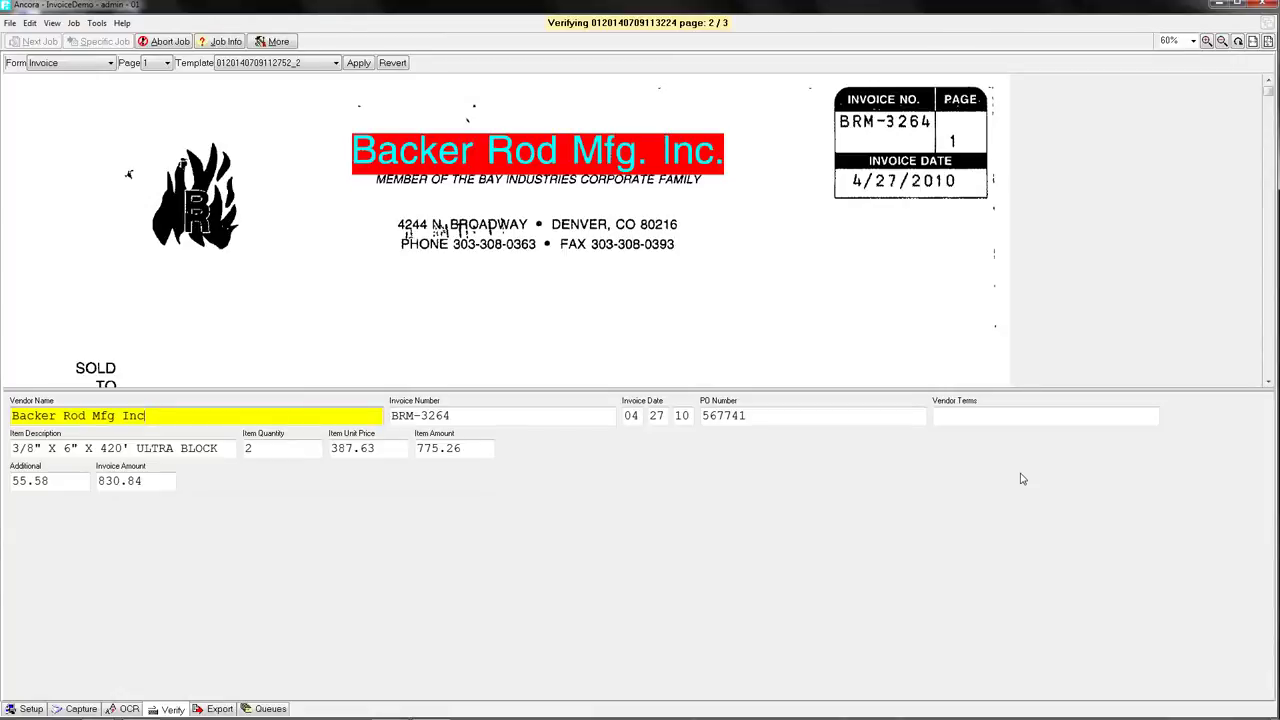
# Step: Accept the Backer Rod header fields and PO 567741, and bring the terms and totals into view
pyautogui.press('Return')
pyautogui.press('Return')
pyautogui.press('Return')
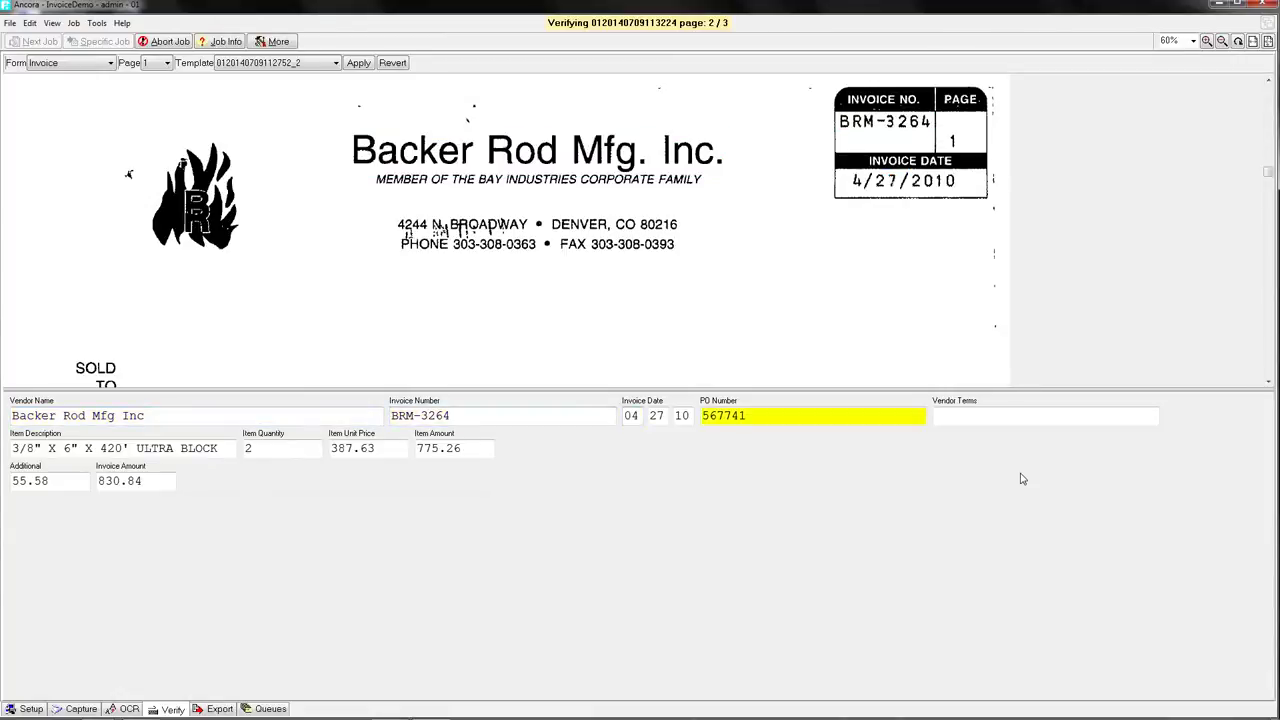
pyautogui.press('Return')
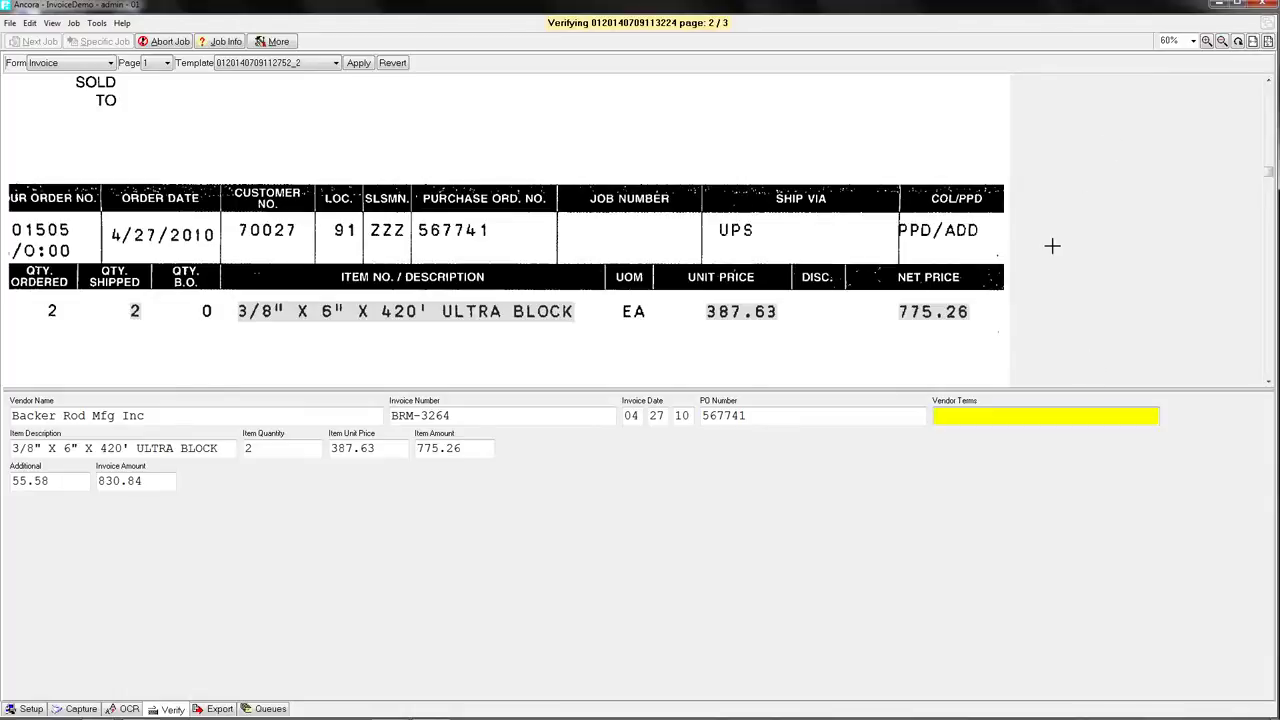
pyautogui.scroll(3, 1051, 245)
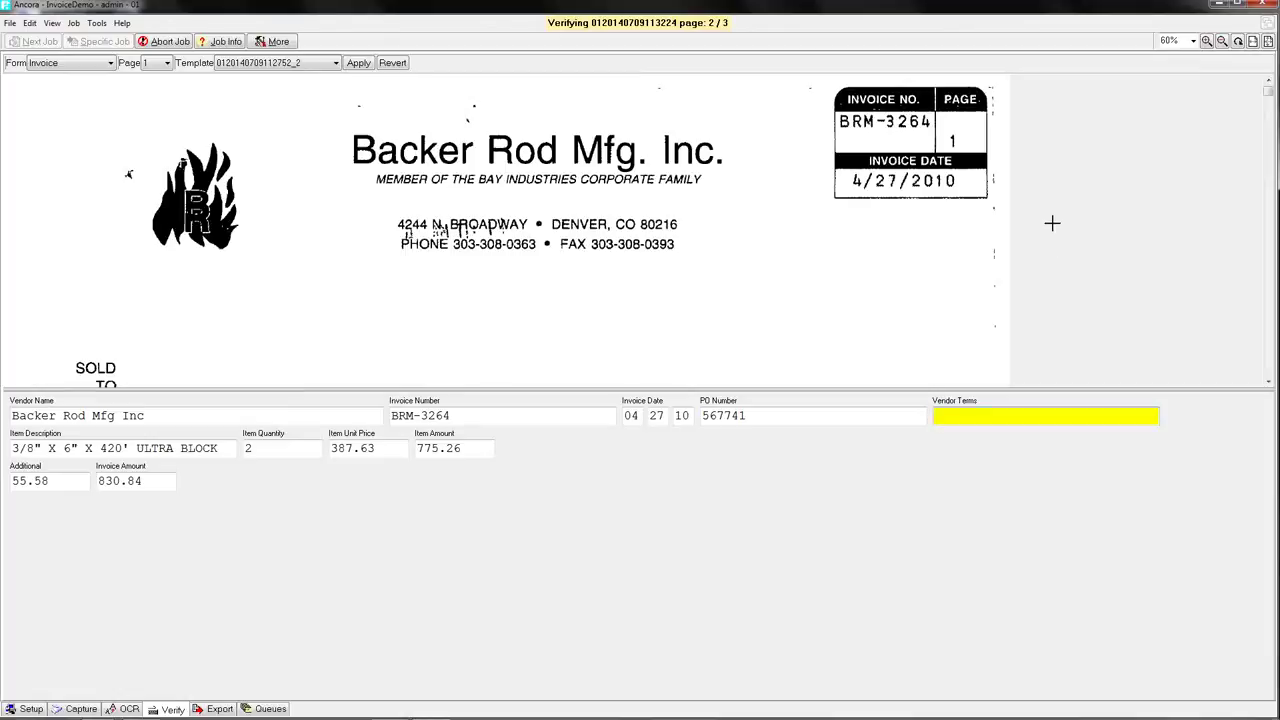
pyautogui.scroll(-3, 1051, 223)
pyautogui.scroll(-6, 1051, 223)
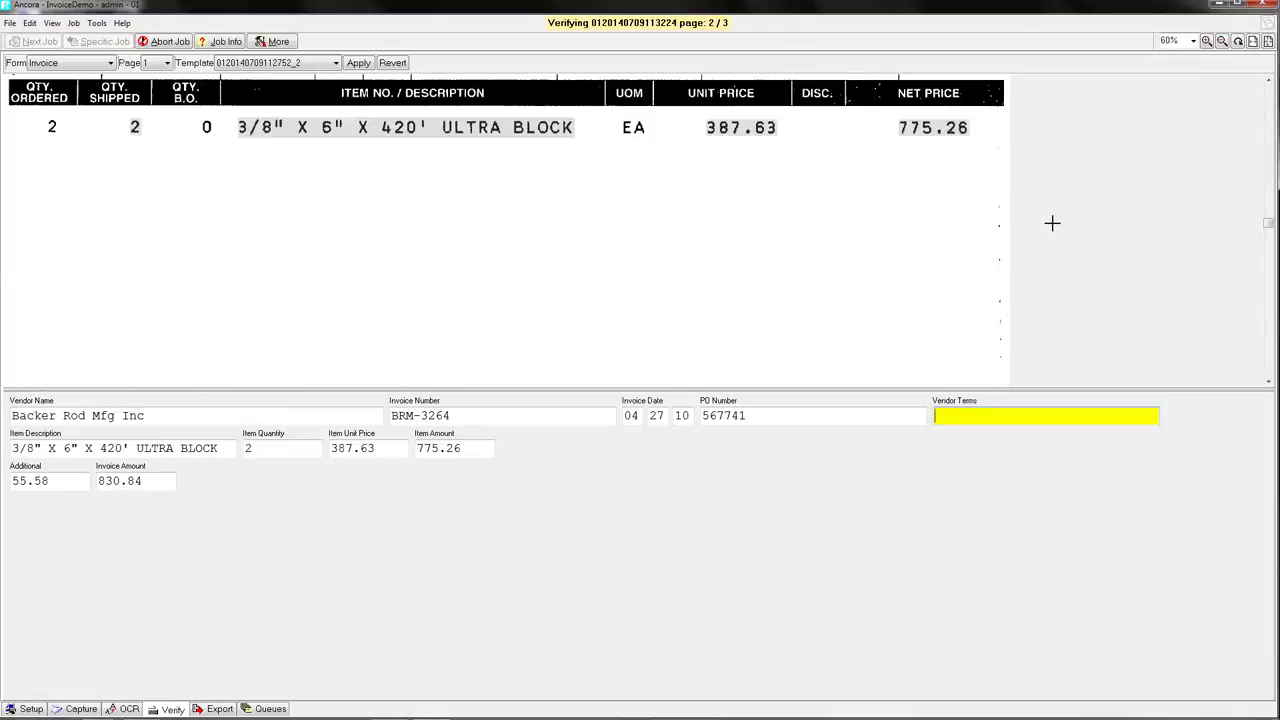
pyautogui.scroll(-3, 1051, 223)
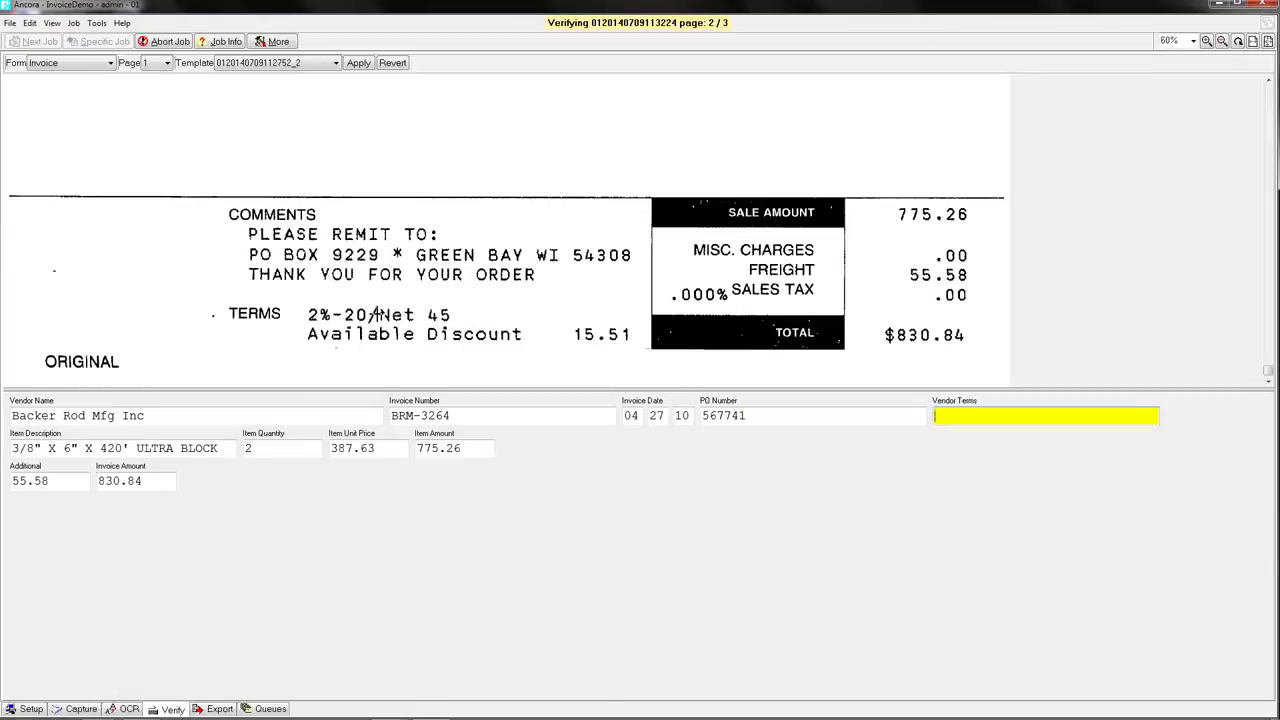
# Step: Capture 2%-20/Net 45 from the invoice image into Vendor Terms and accept page 2
pyautogui.click(375, 314)
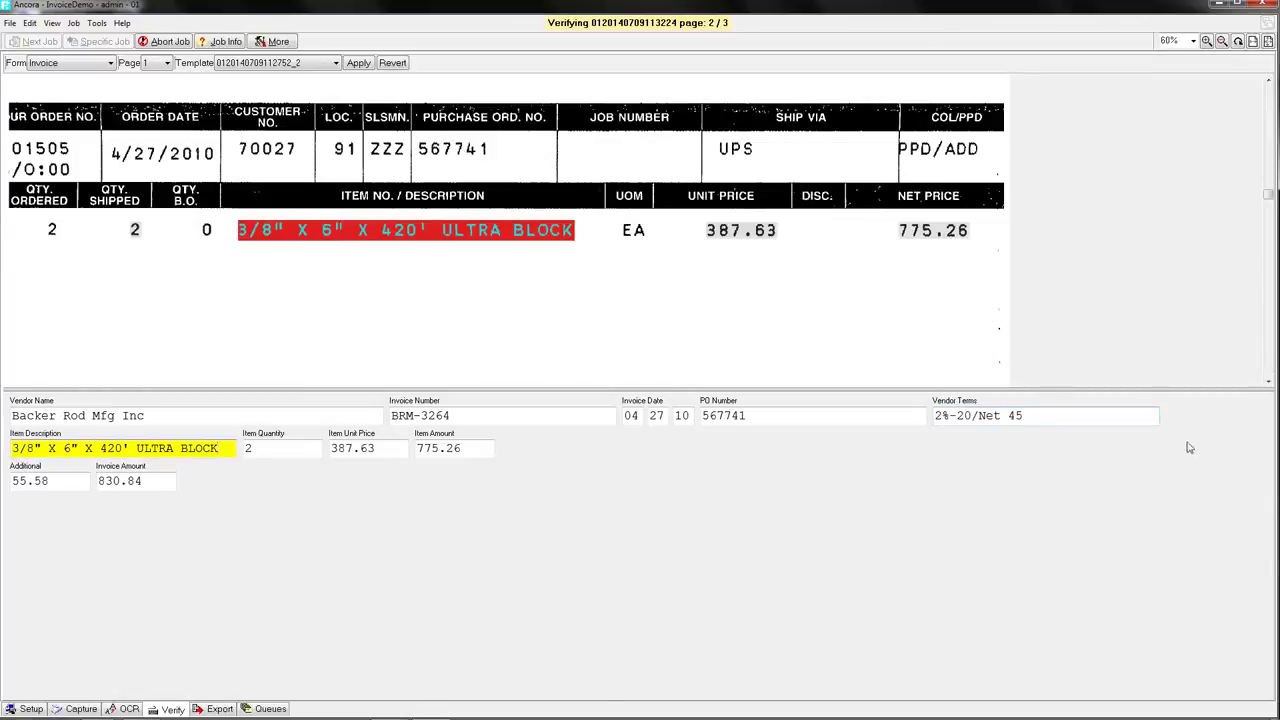
pyautogui.click(1046, 421)
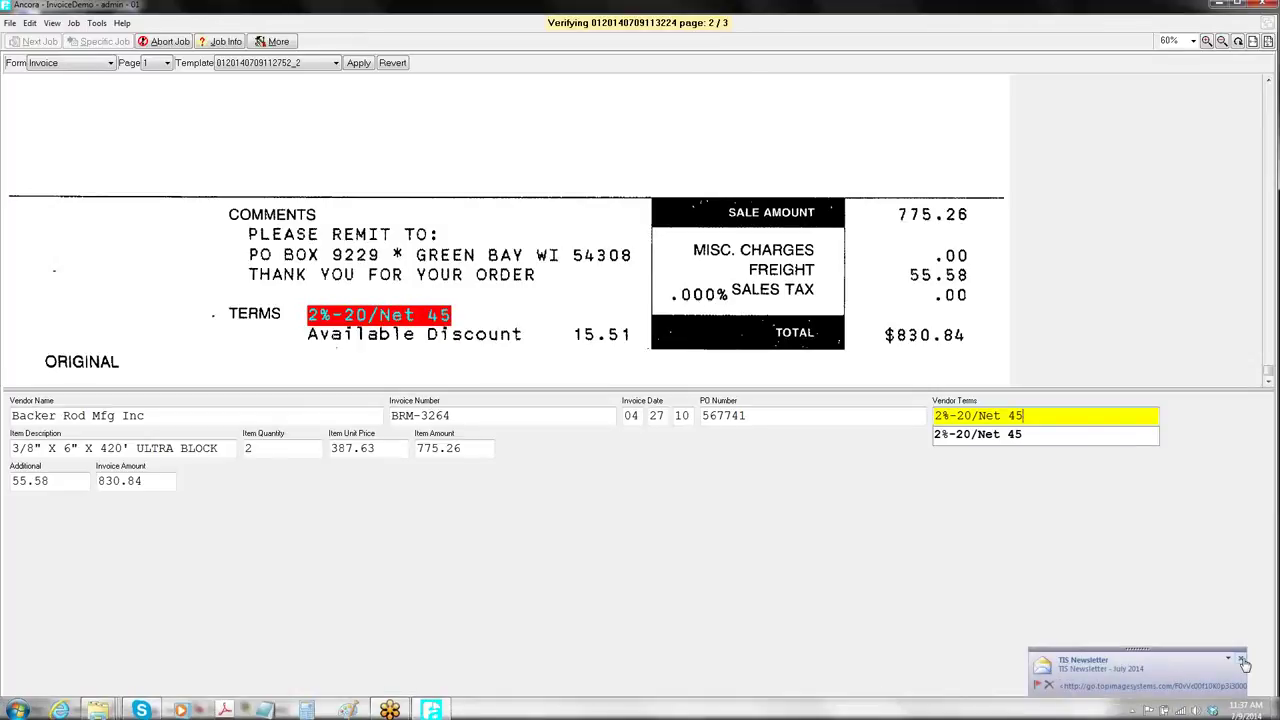
pyautogui.click(1243, 664)
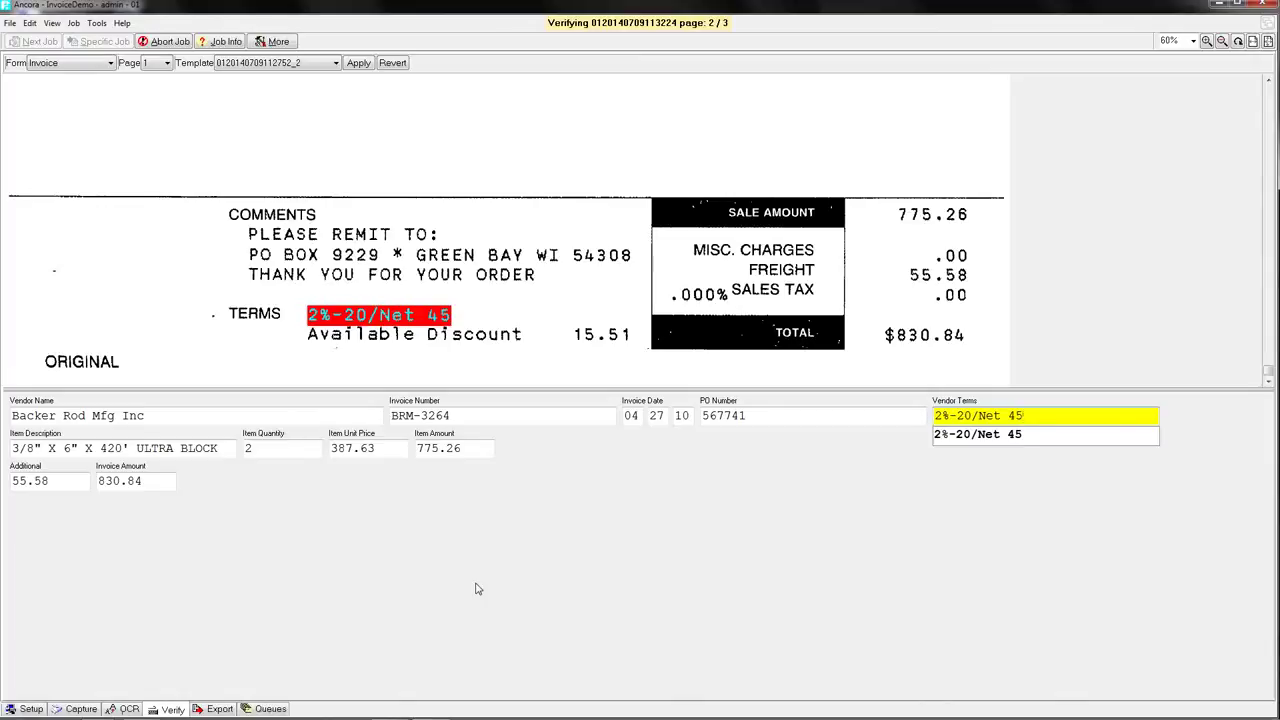
pyautogui.press('Return')
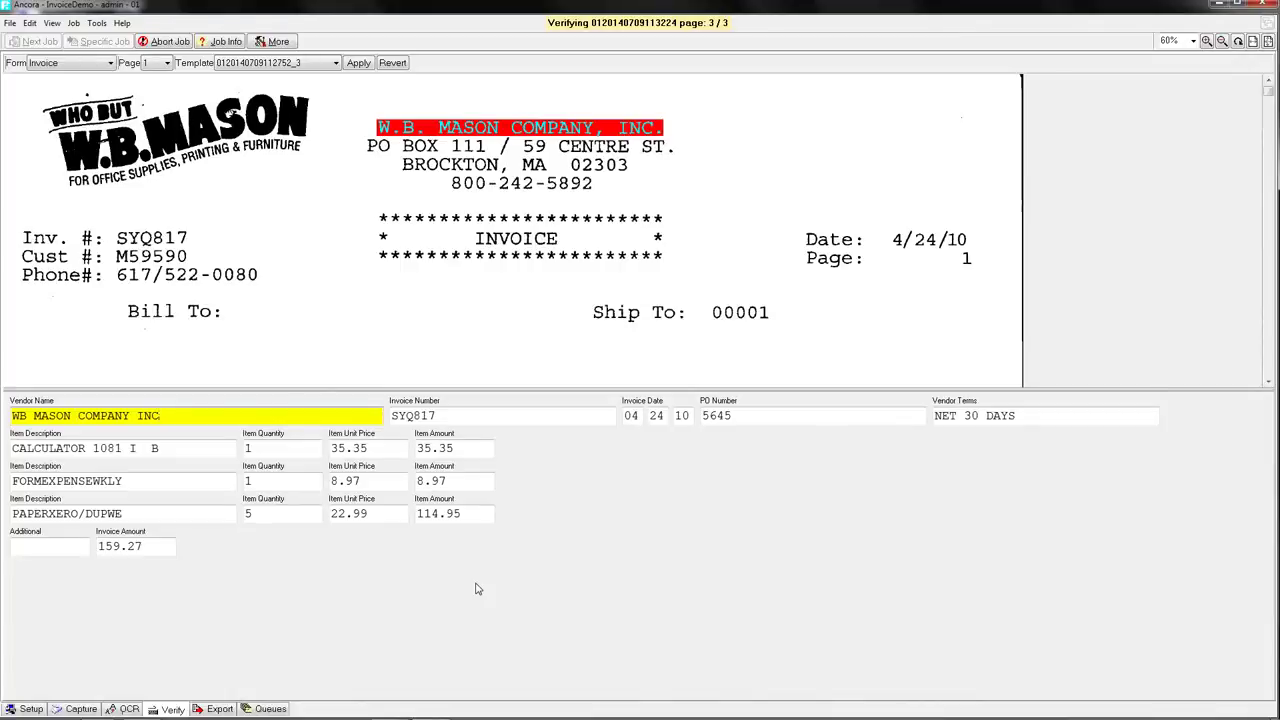
# Step: Change the W.B. Mason FORMEXPENSEWKLY item amount from 8.97 to 8.90
pyautogui.press('Return')
pyautogui.press('Return')
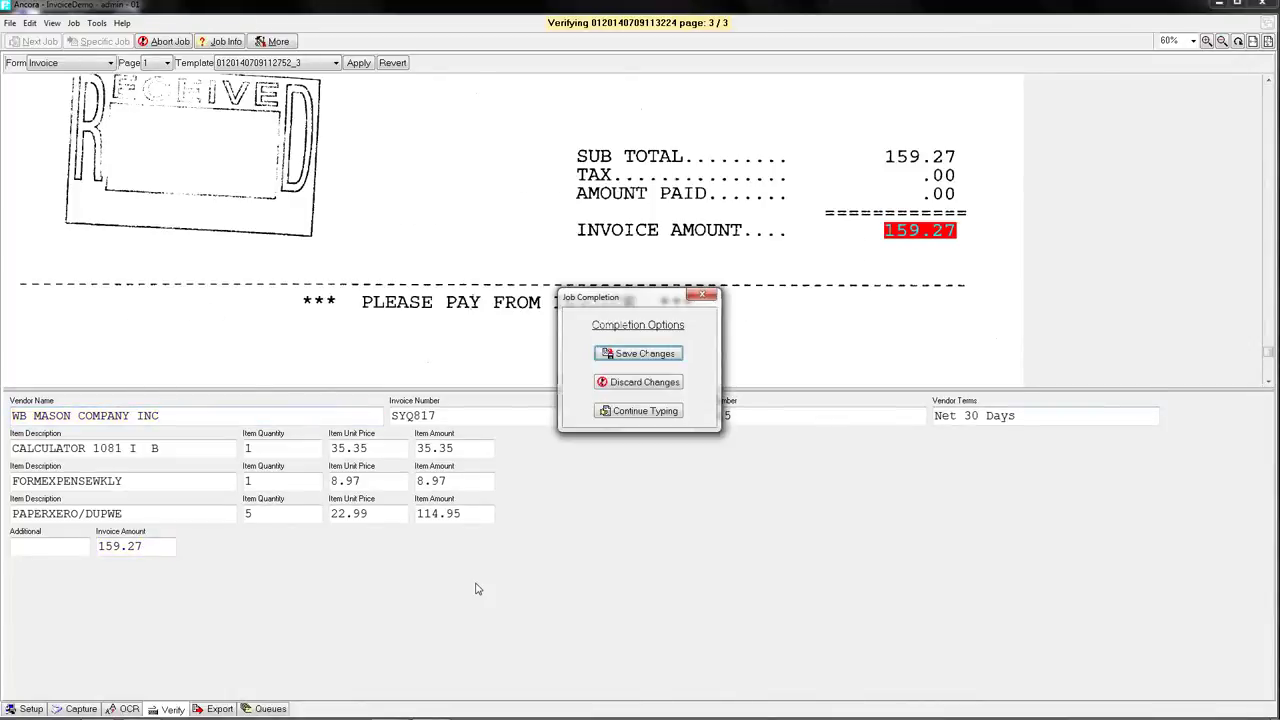
pyautogui.click(641, 419)
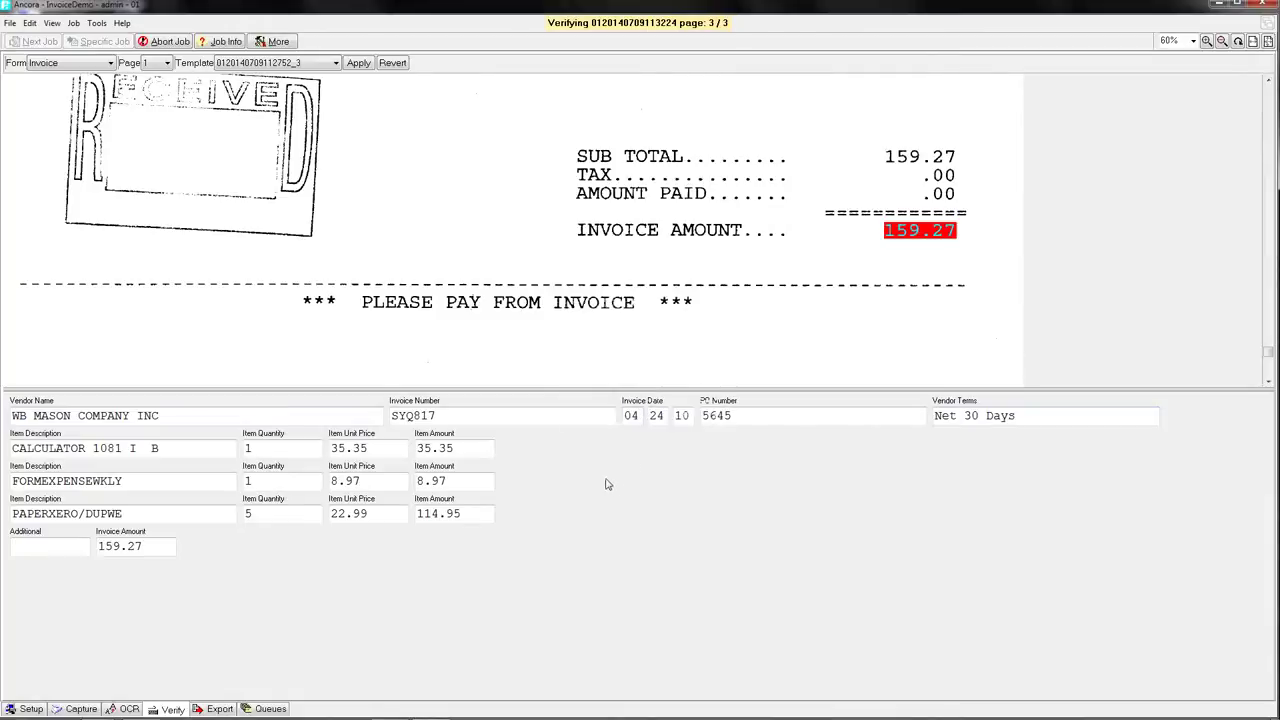
pyautogui.click(476, 484)
pyautogui.press('BackSpace')
pyautogui.write('0')
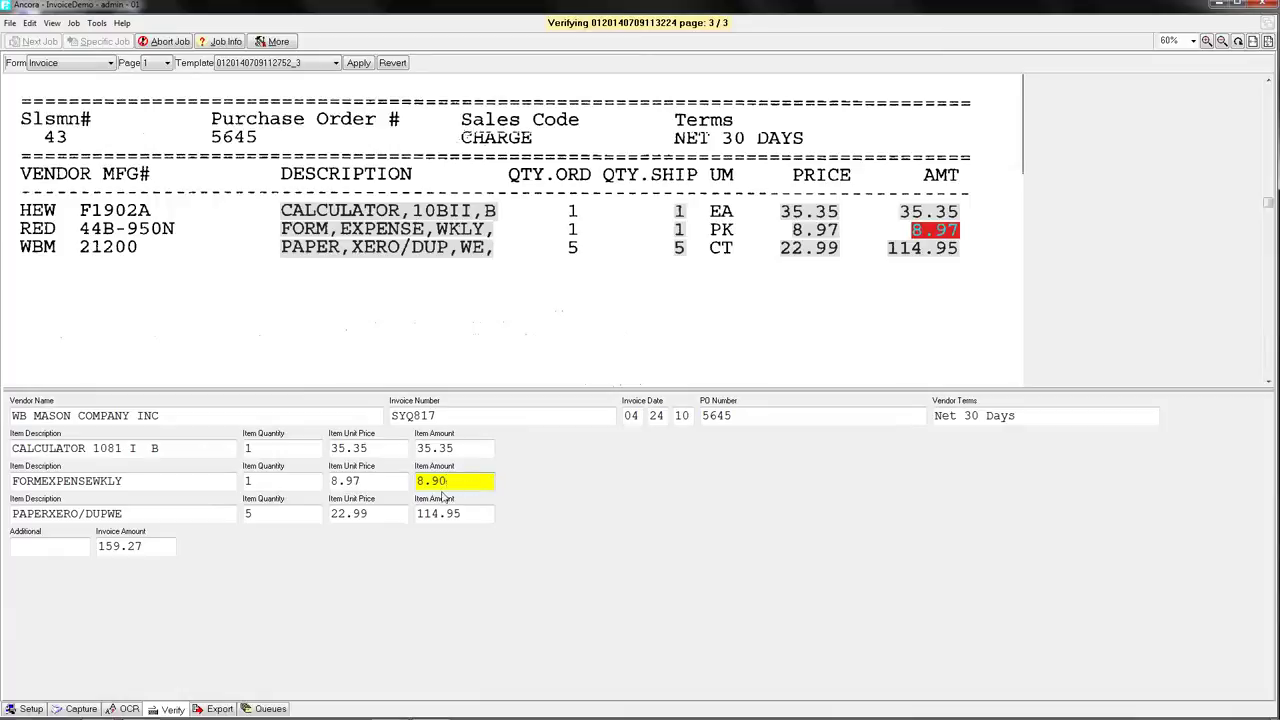
# Step: Open the Invoice Balance dialog full screen, showing calculated 159.20 versus total 159.27
pyautogui.click(165, 416)
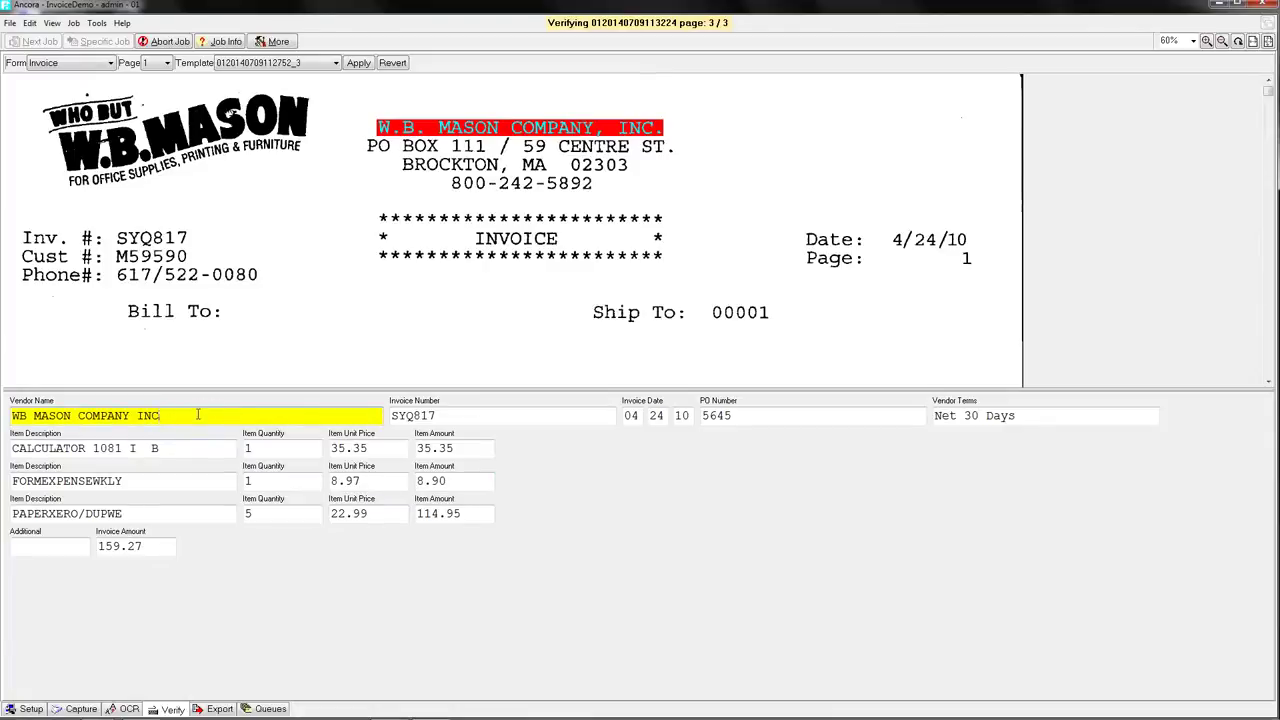
pyautogui.press('Return')
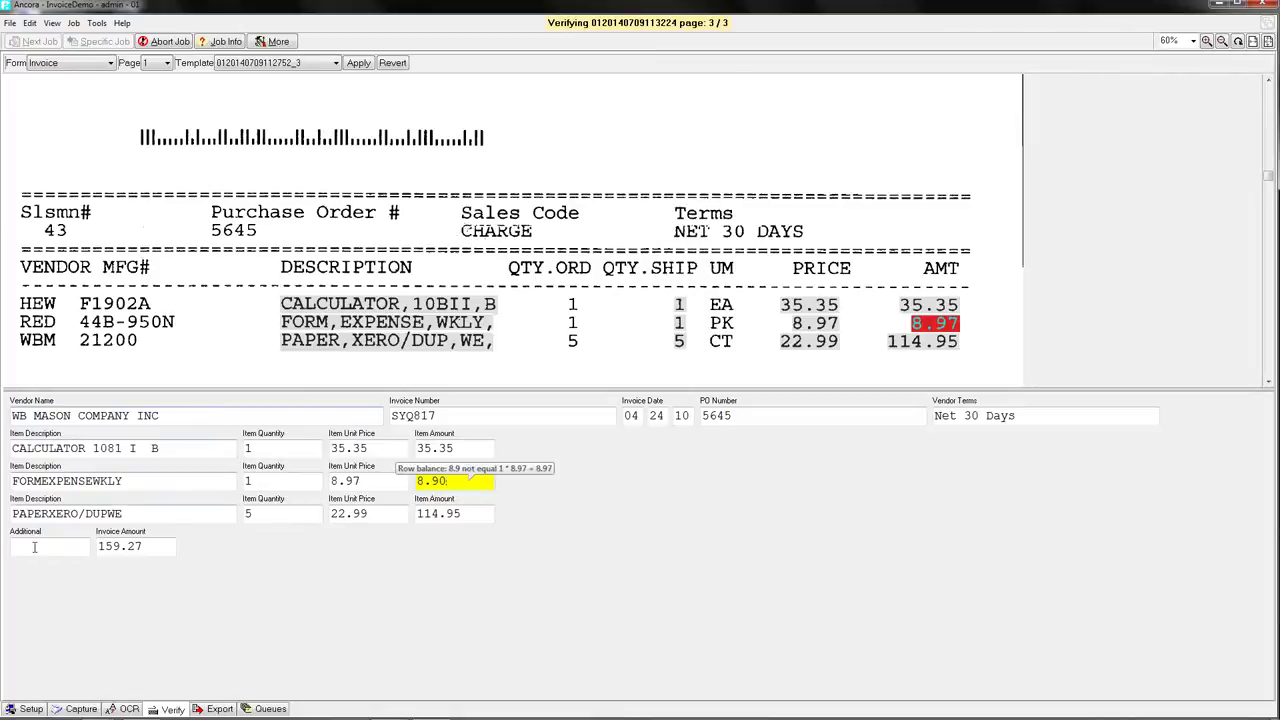
pyautogui.click(256, 515)
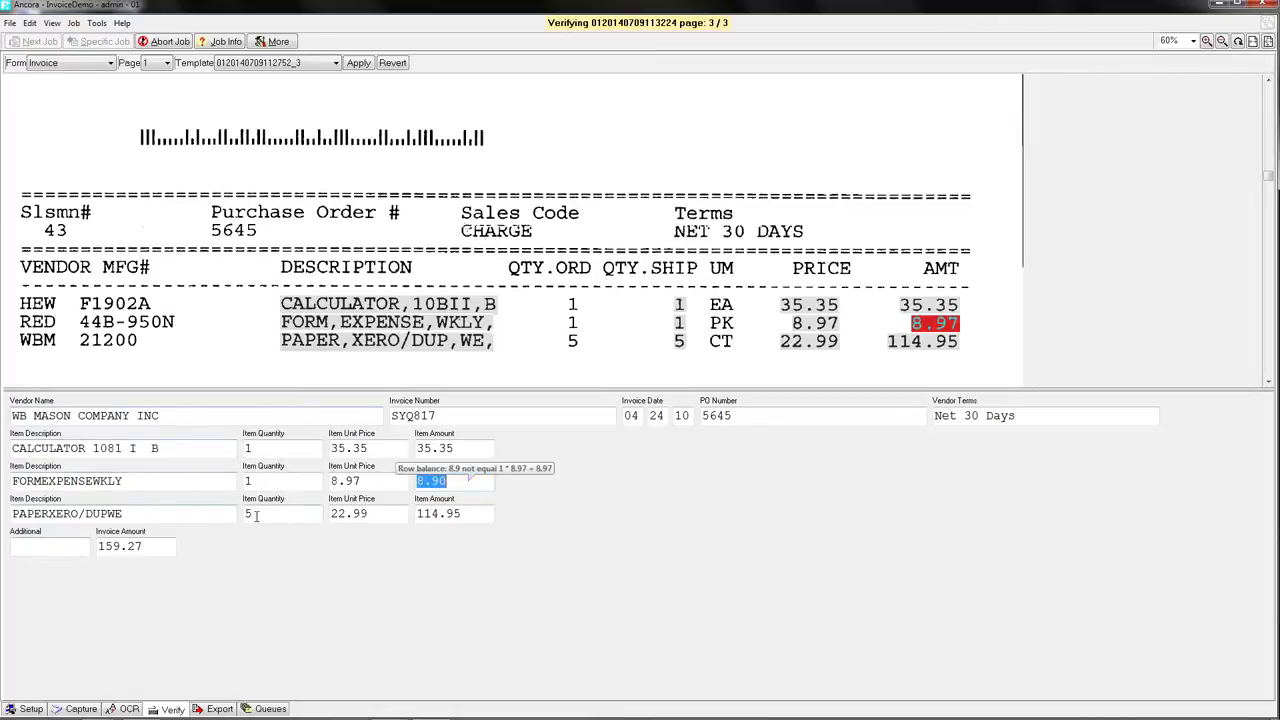
pyautogui.click(481, 484)
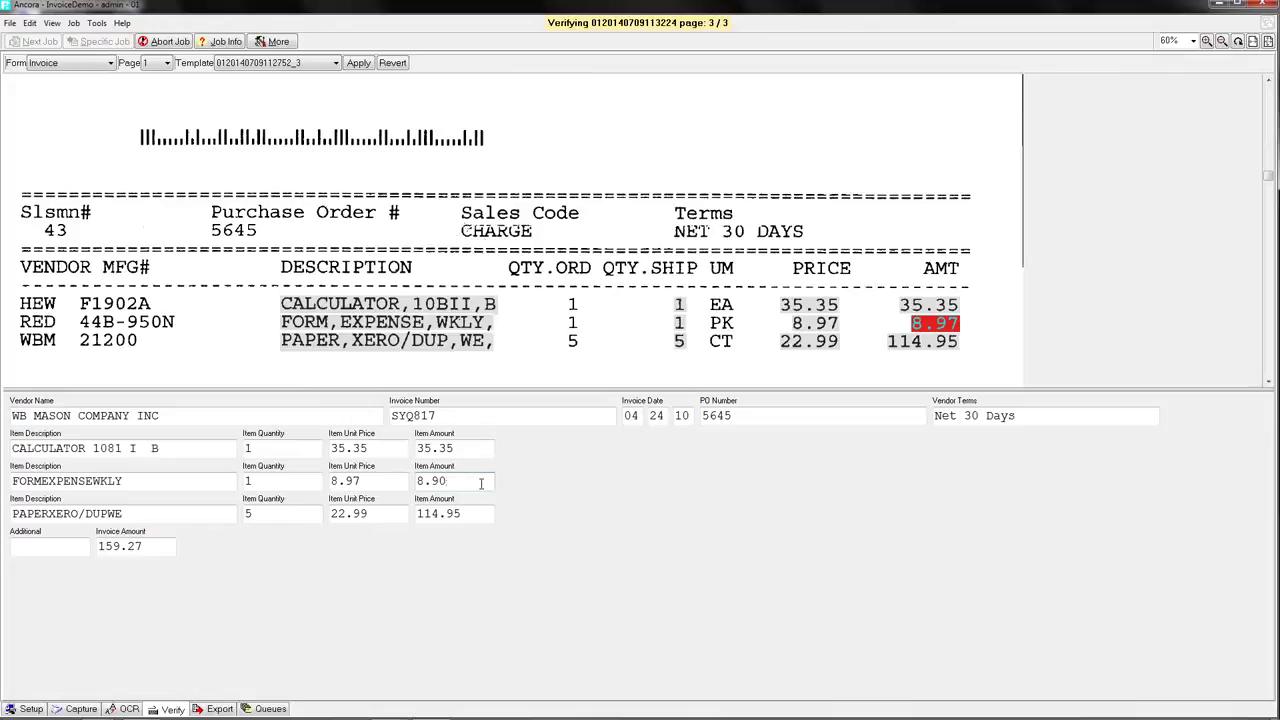
pyautogui.press('Return')
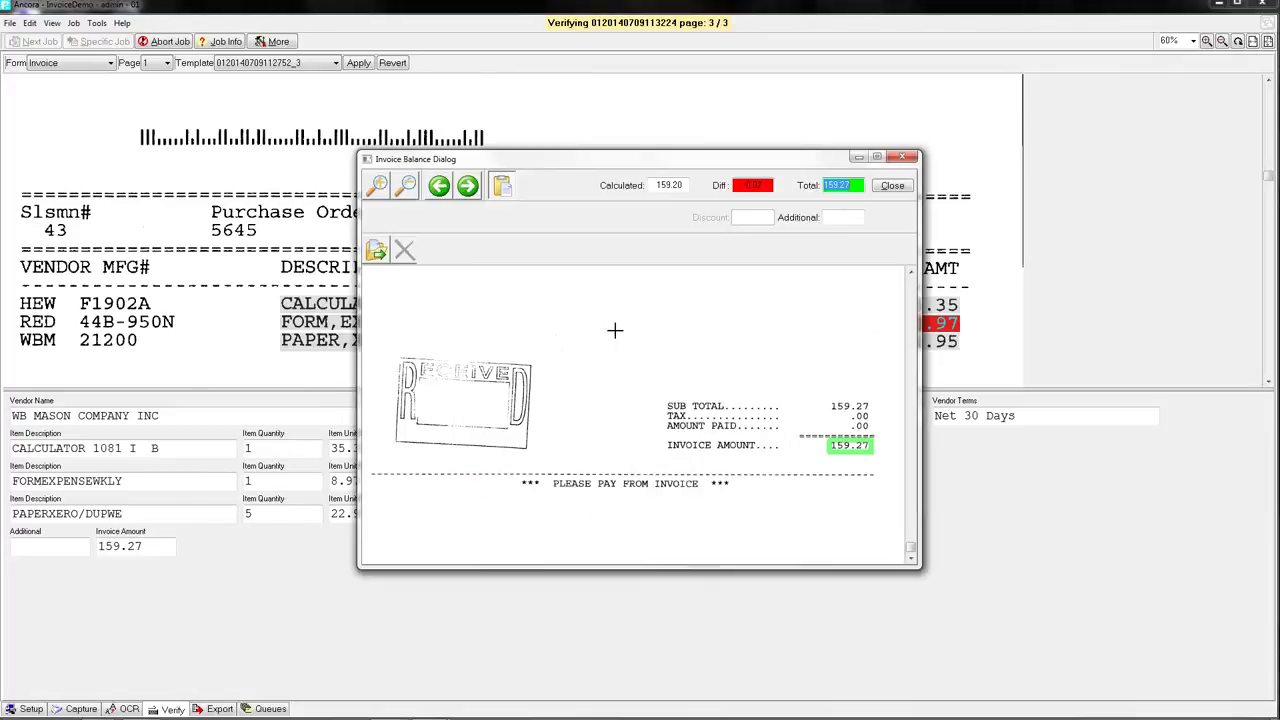
pyautogui.click(876, 158)
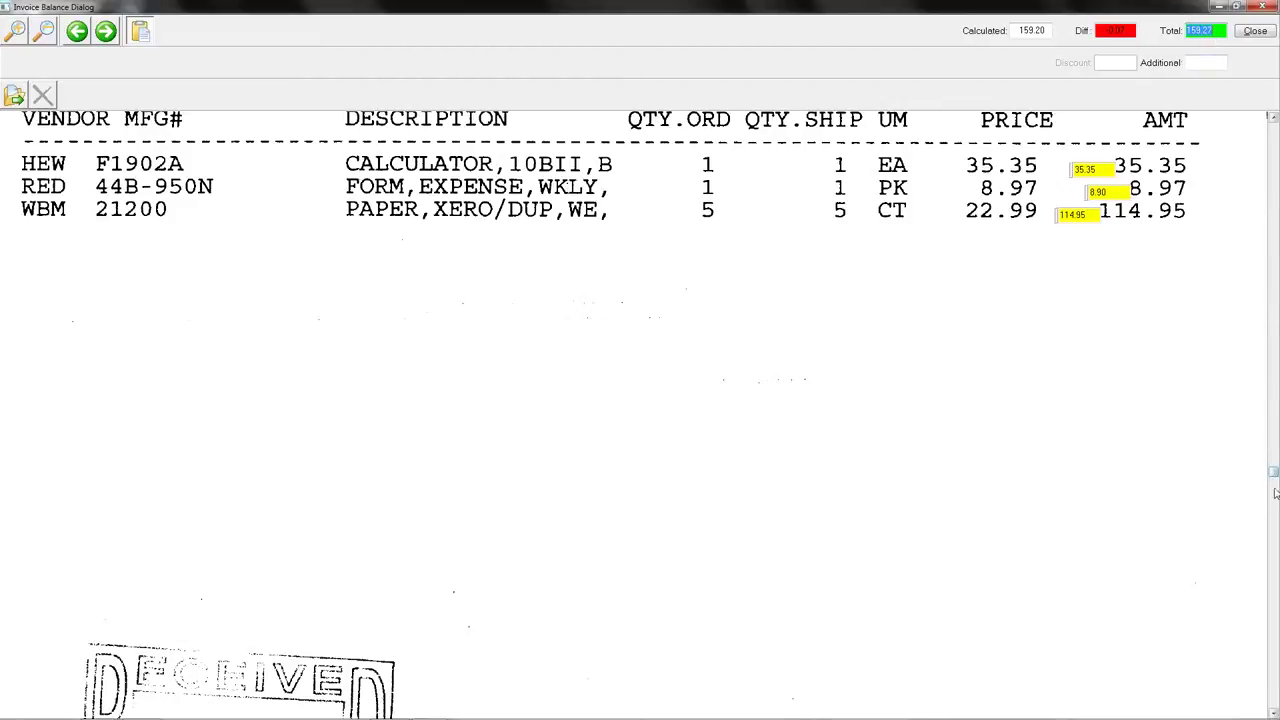
pyautogui.scroll(-3, 1143, 575)
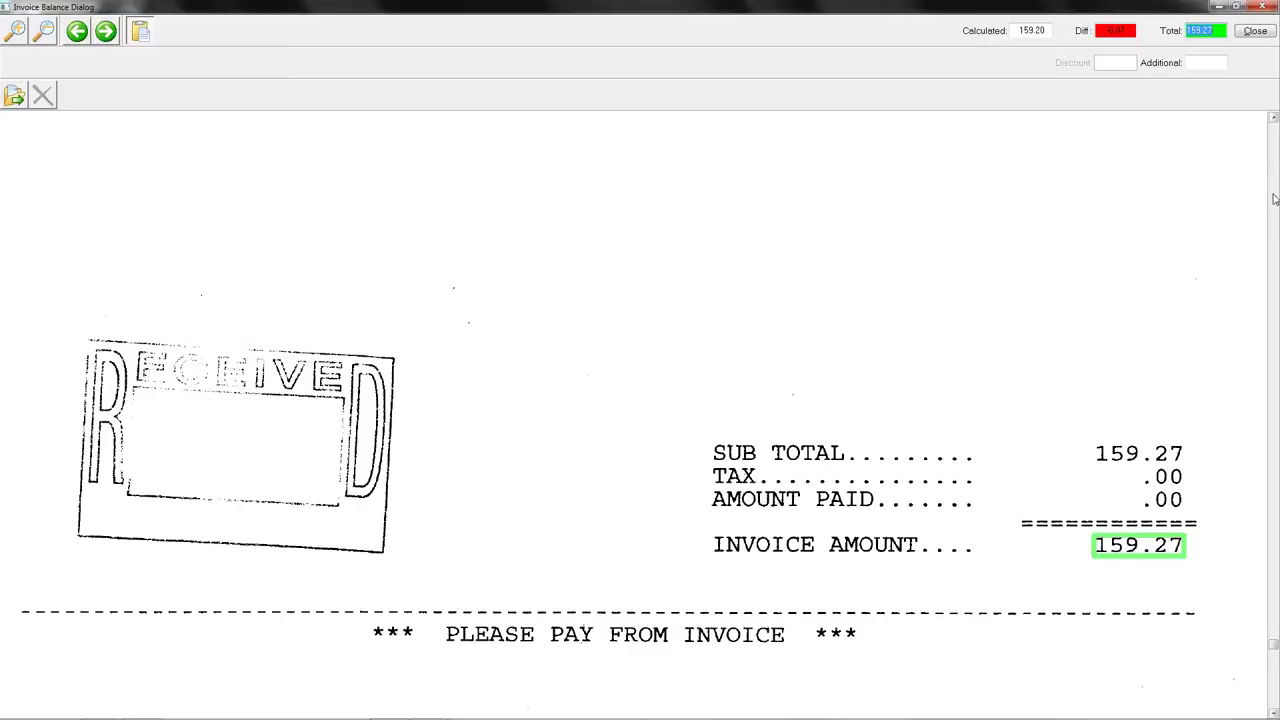
pyautogui.scroll(3, 1276, 197)
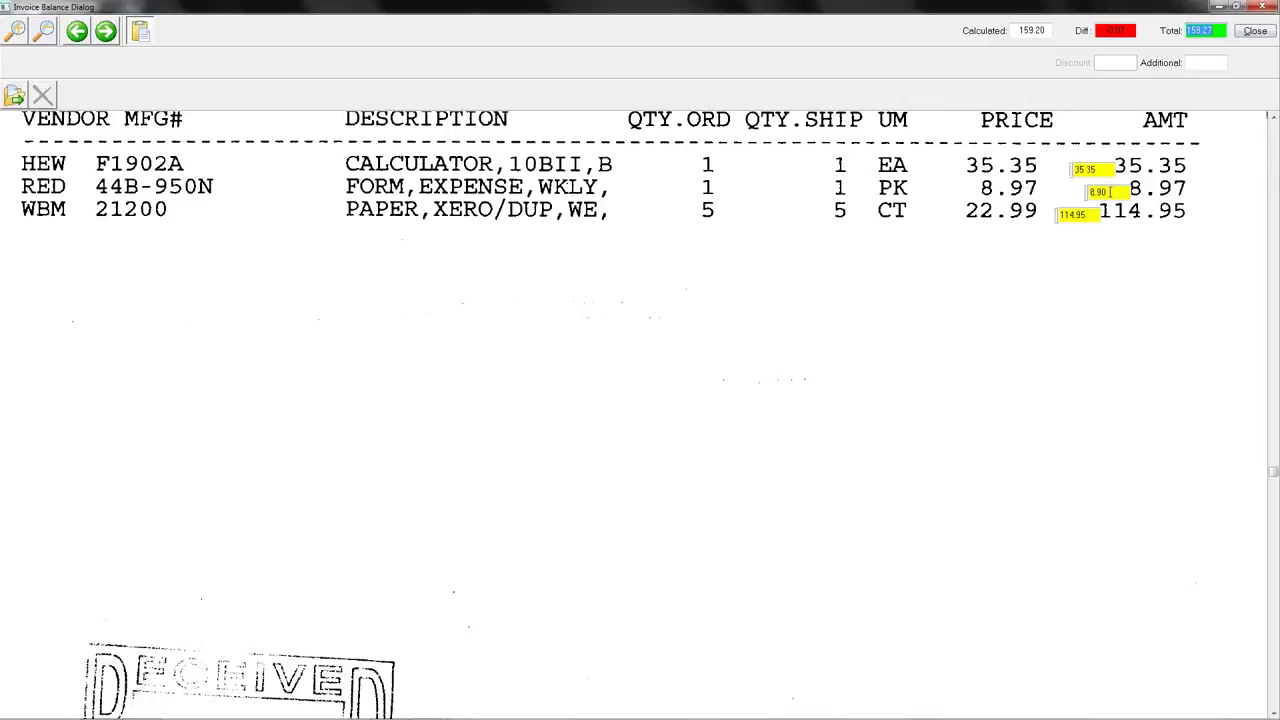
# Step: Change the FORMEXPENSEWKLY amount from 8.90 back to 8.97 in the Invoice Balance dialog
pyautogui.click(1110, 191)
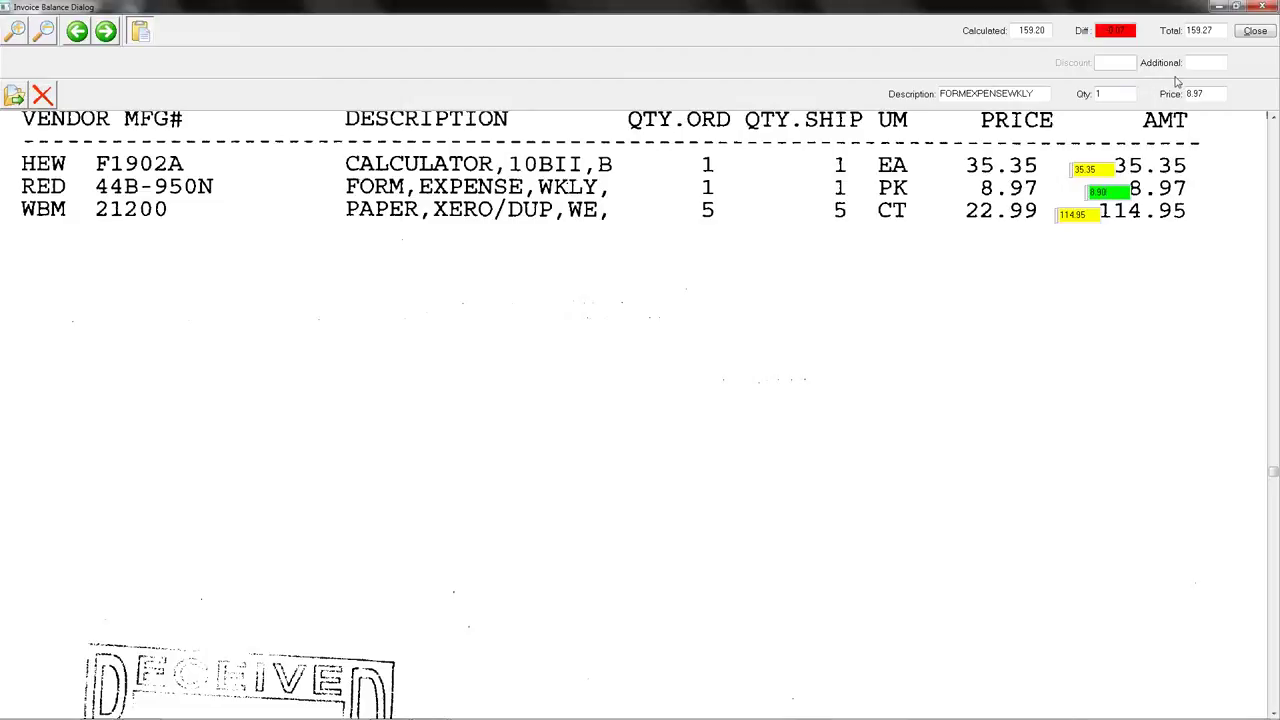
pyautogui.press('BackSpace')
pyautogui.write('7')
# Step: Close the balance check and save the verified W.B. Mason invoice at job completion
pyautogui.click(1256, 33)
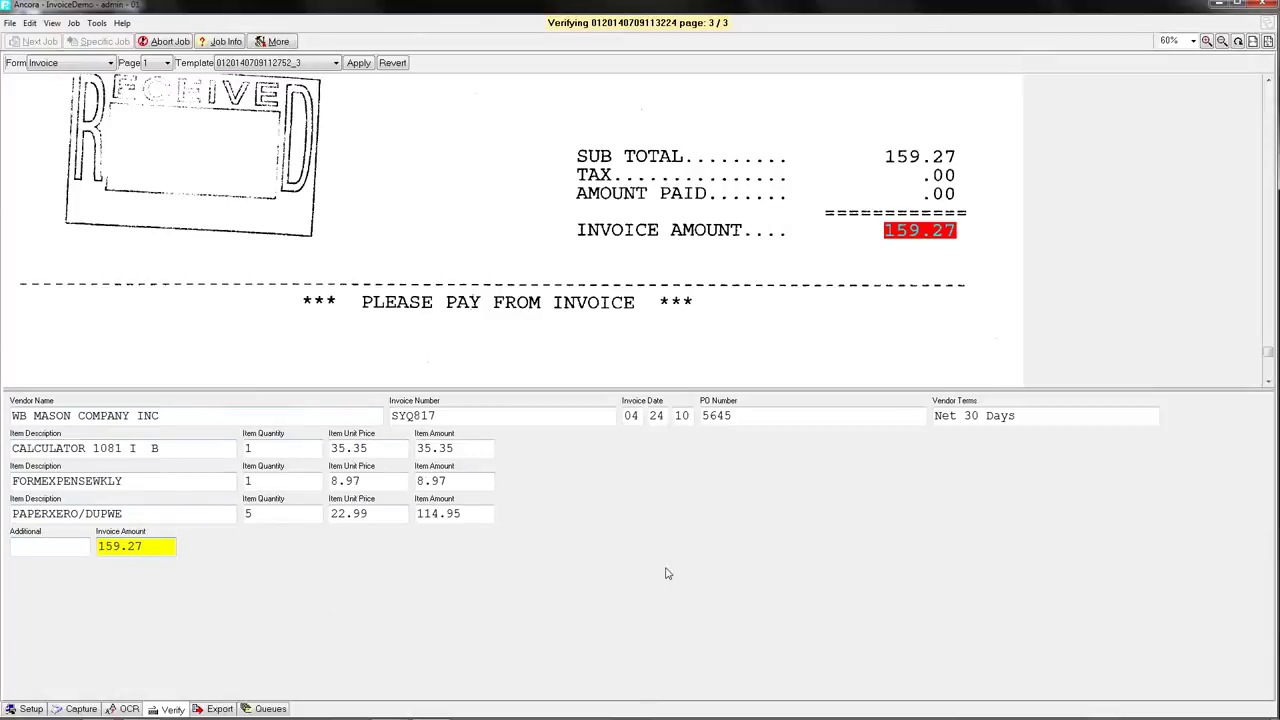
pyautogui.press('Return')
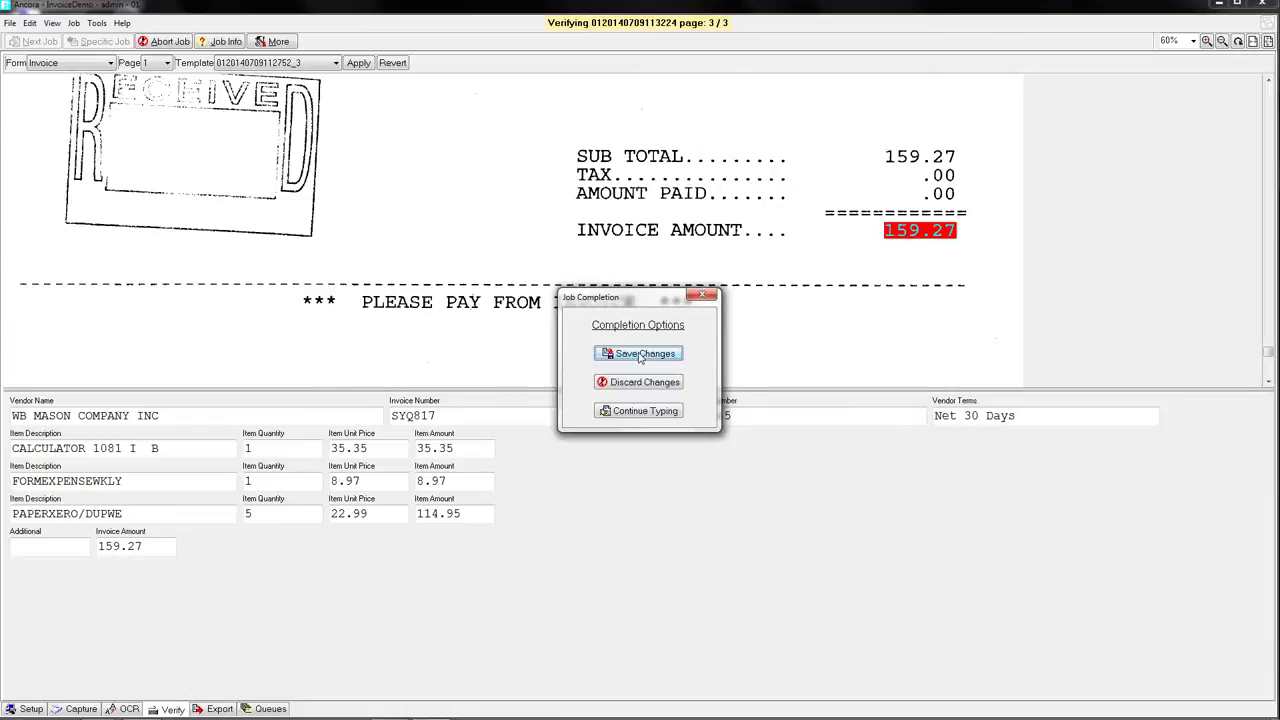
pyautogui.click(640, 356)
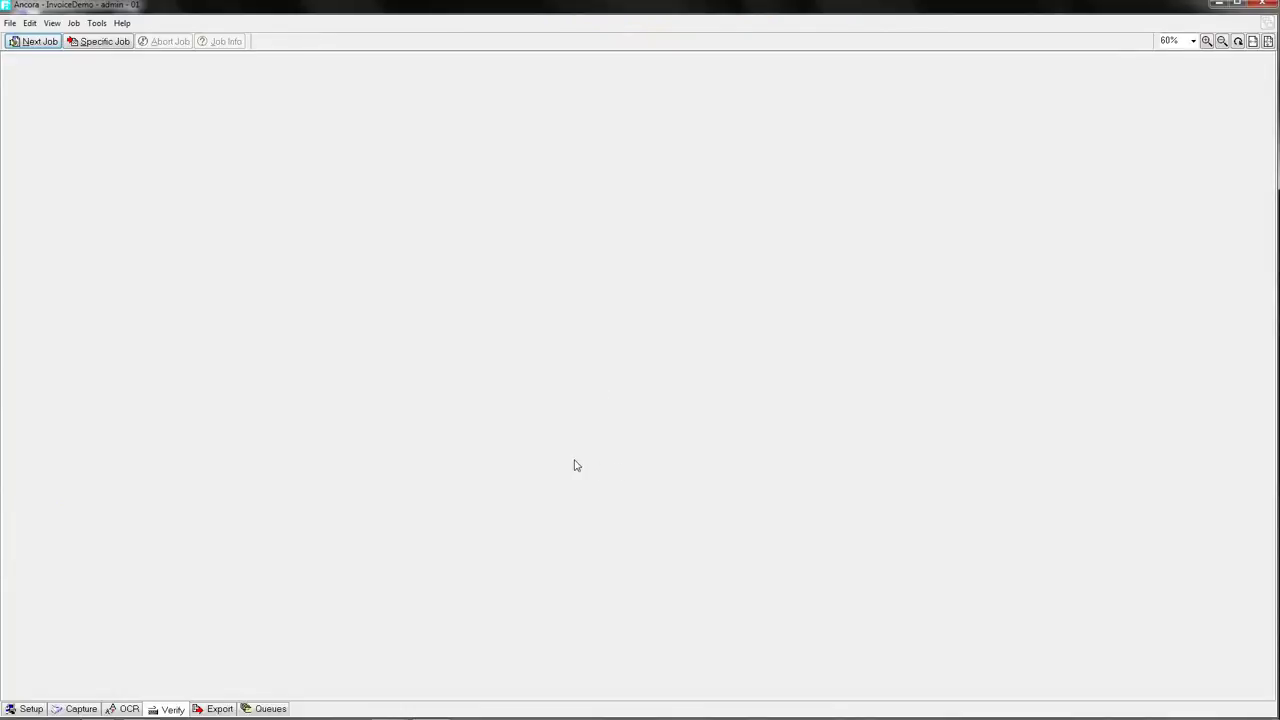
# Step: Log off, then log in with the password to the WorkFlowDemo system
pyautogui.click(9, 22)
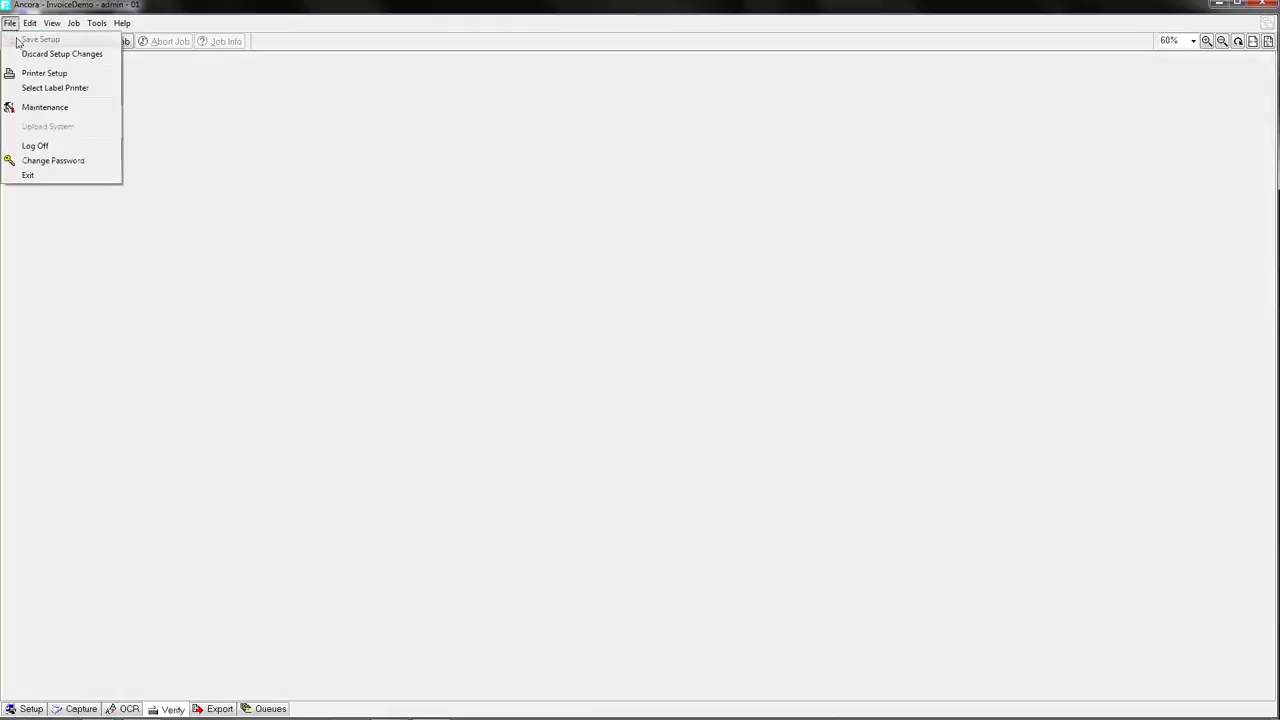
pyautogui.click(28, 150)
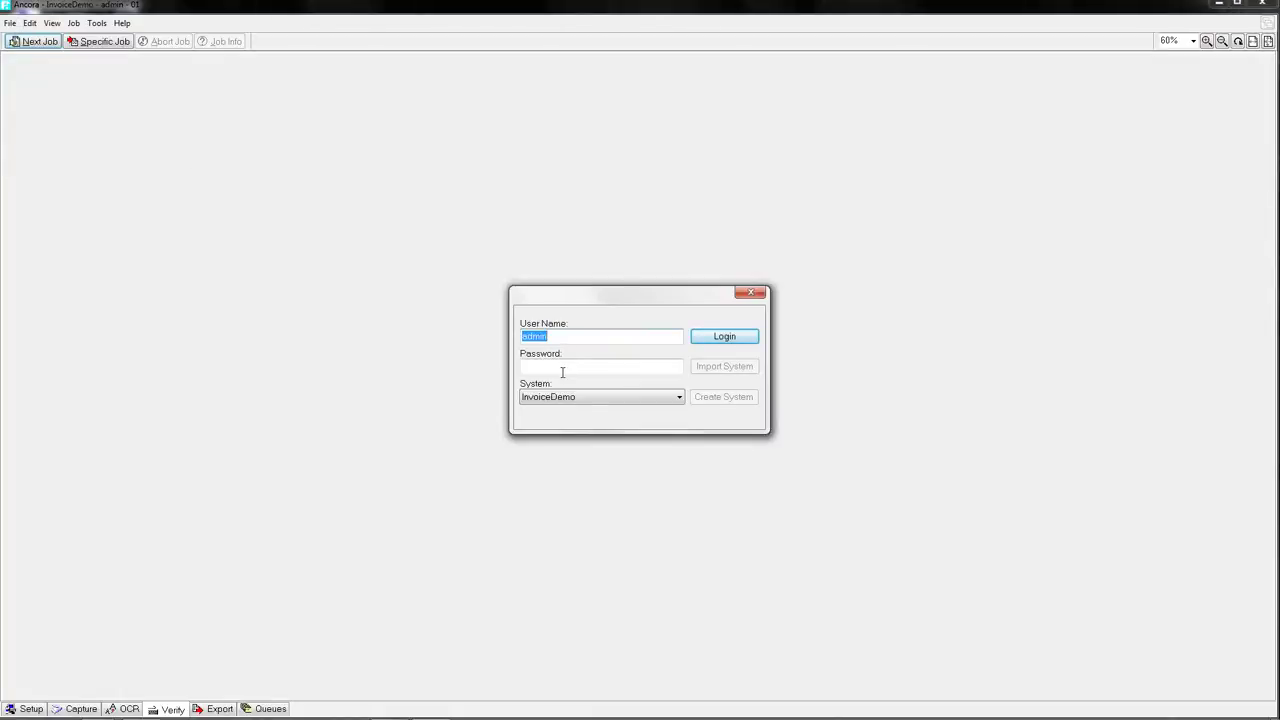
pyautogui.click(574, 367)
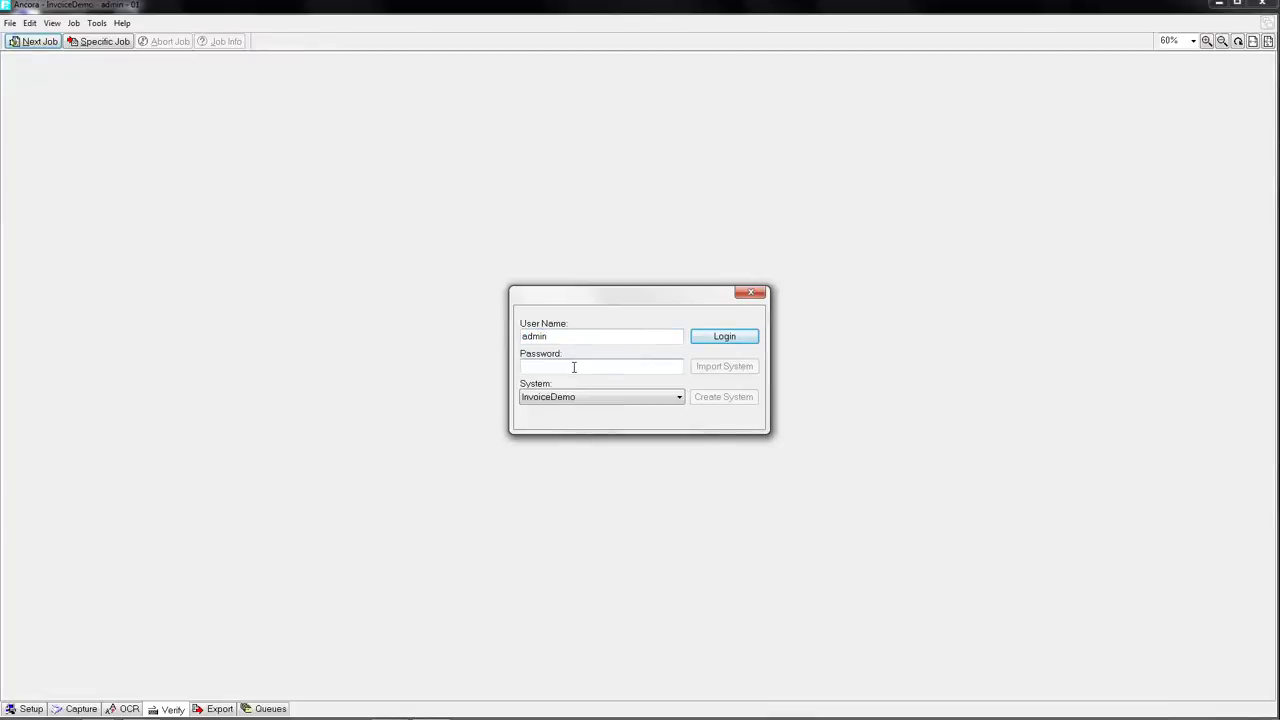
pyautogui.write('*******')
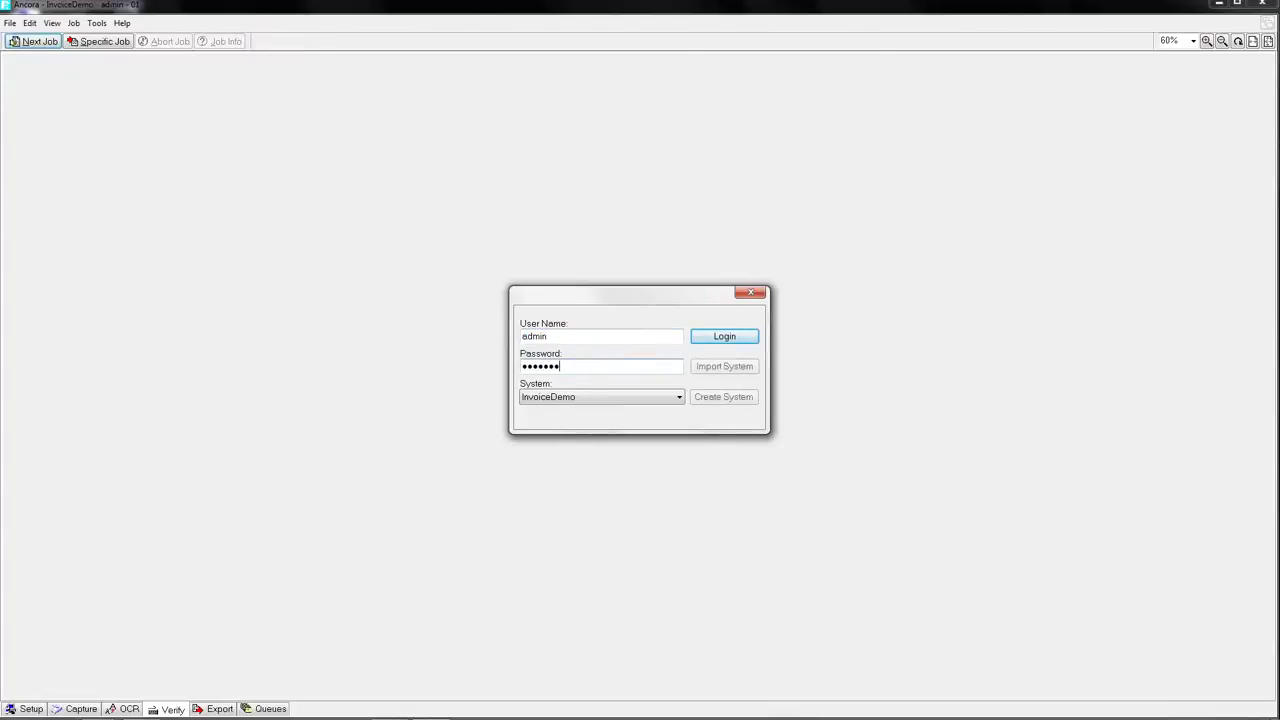
pyautogui.scroll(-1, 598, 397)
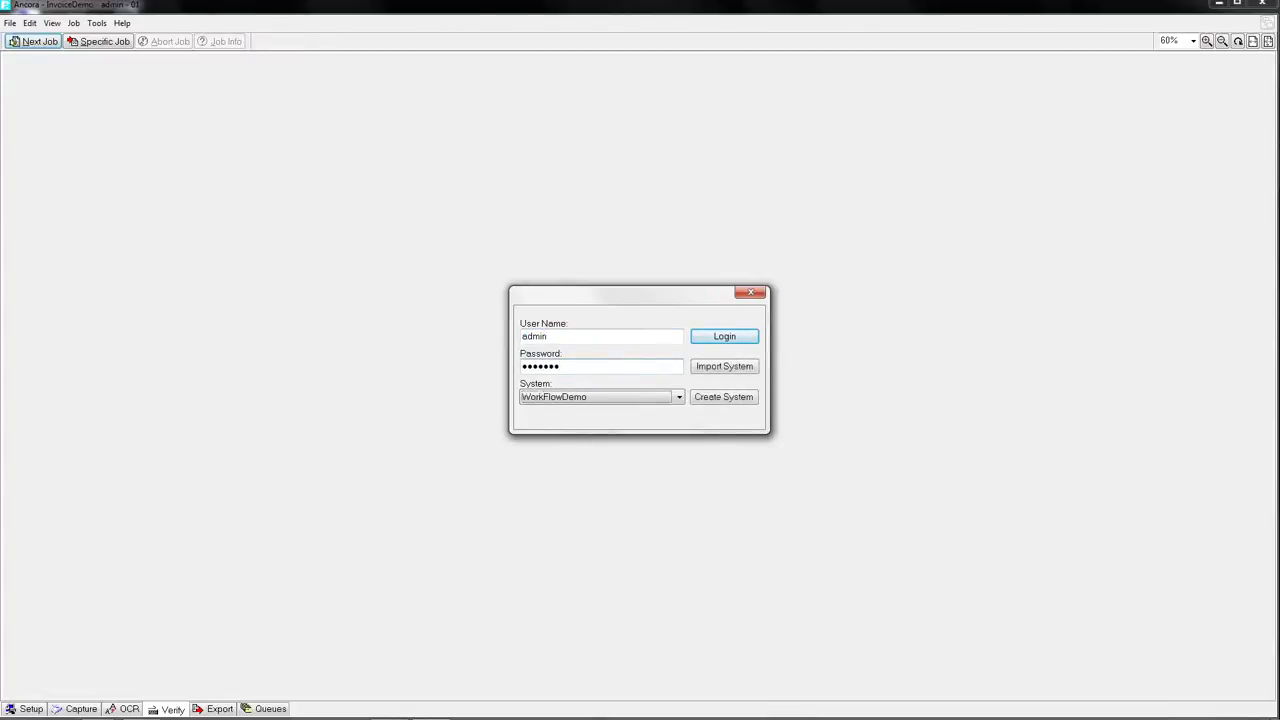
pyautogui.click(724, 338)
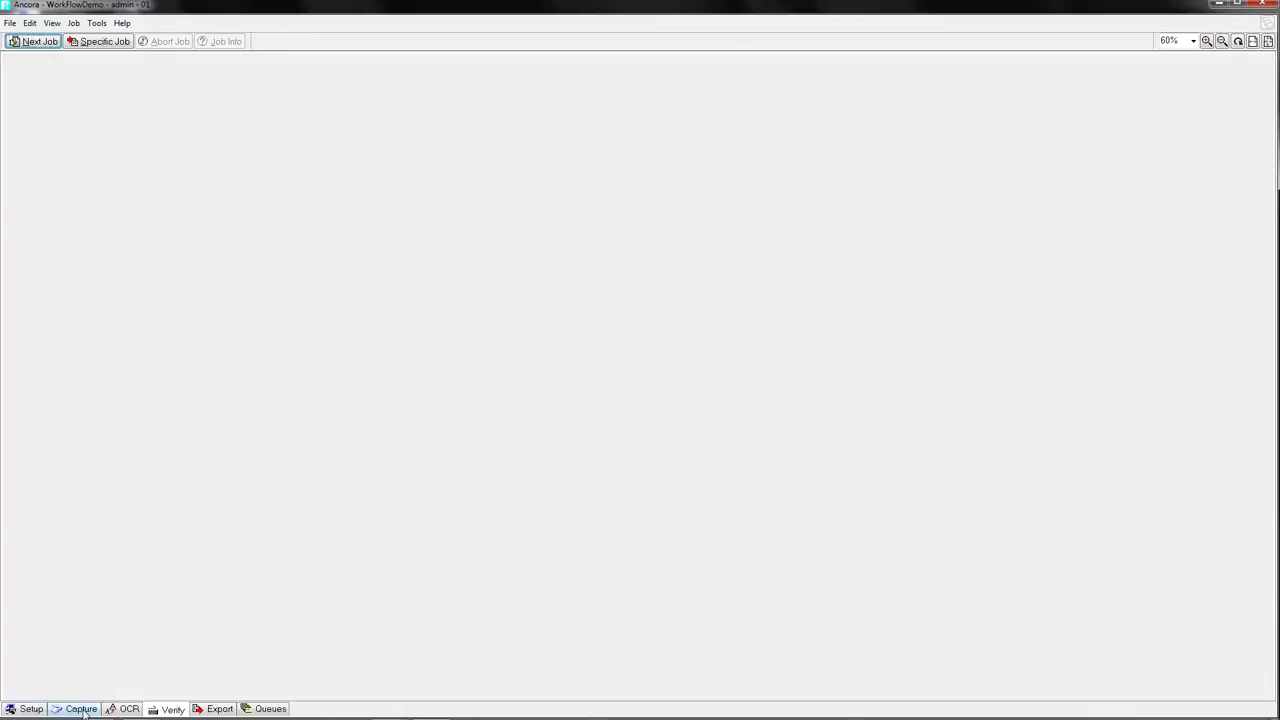
# Step: Switch to the Capture module and start adding invoice pages to a new job
pyautogui.click(82, 709)
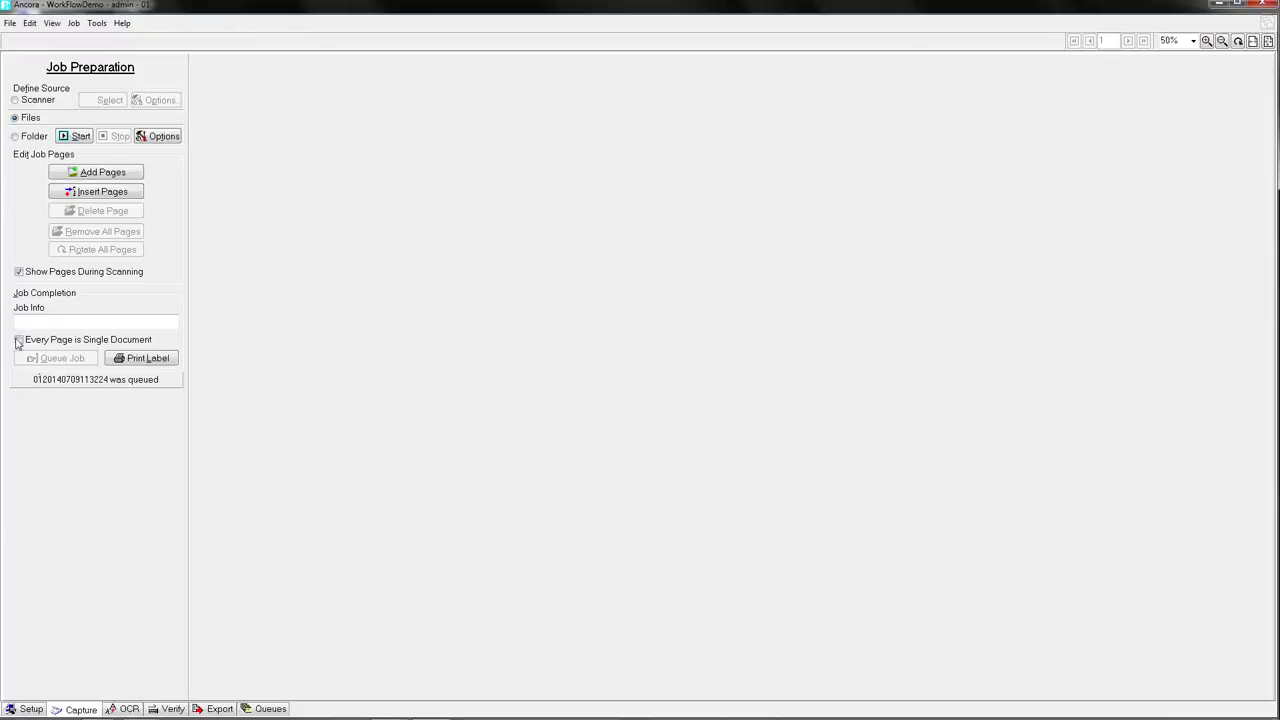
pyautogui.click(112, 176)
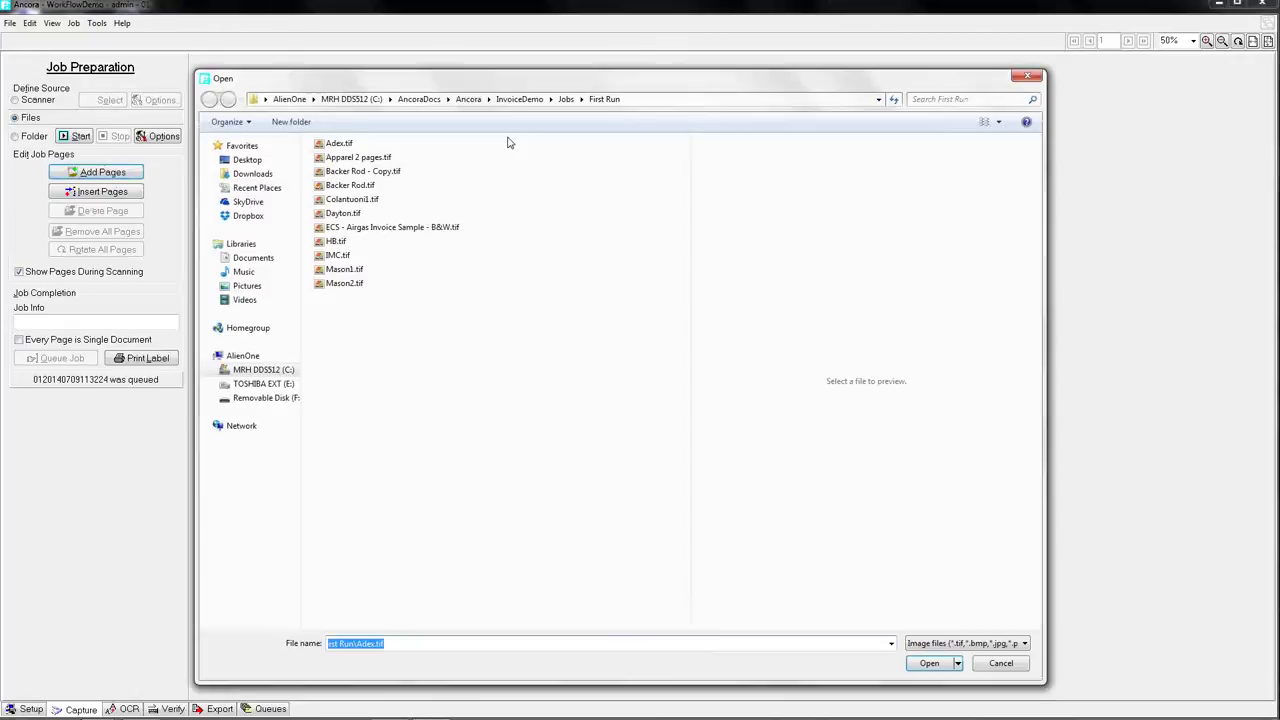
# Step: Load Page2_Amount_Deviation.tif, Page5_No_PO.tif and Page14_No_Total.tif from WorkFlowDemo\Job\WF
pyautogui.click(470, 100)
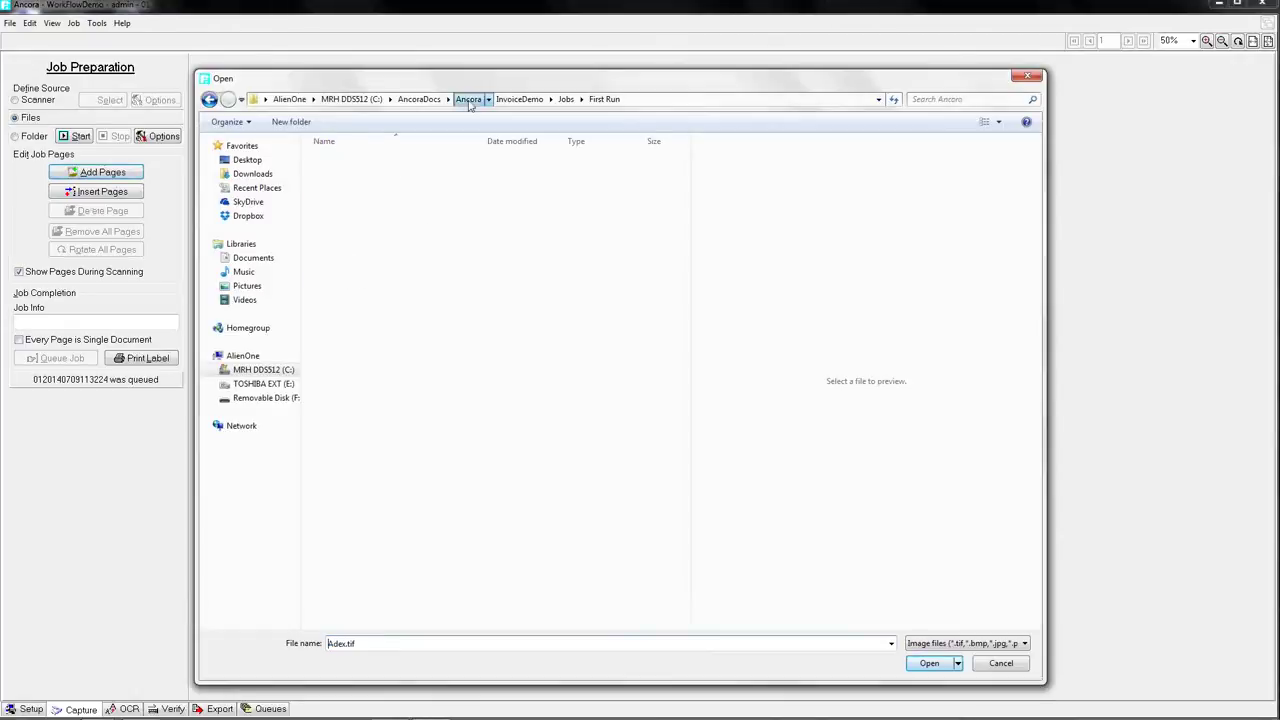
pyautogui.doubleClick(352, 481)
pyautogui.doubleClick(341, 259)
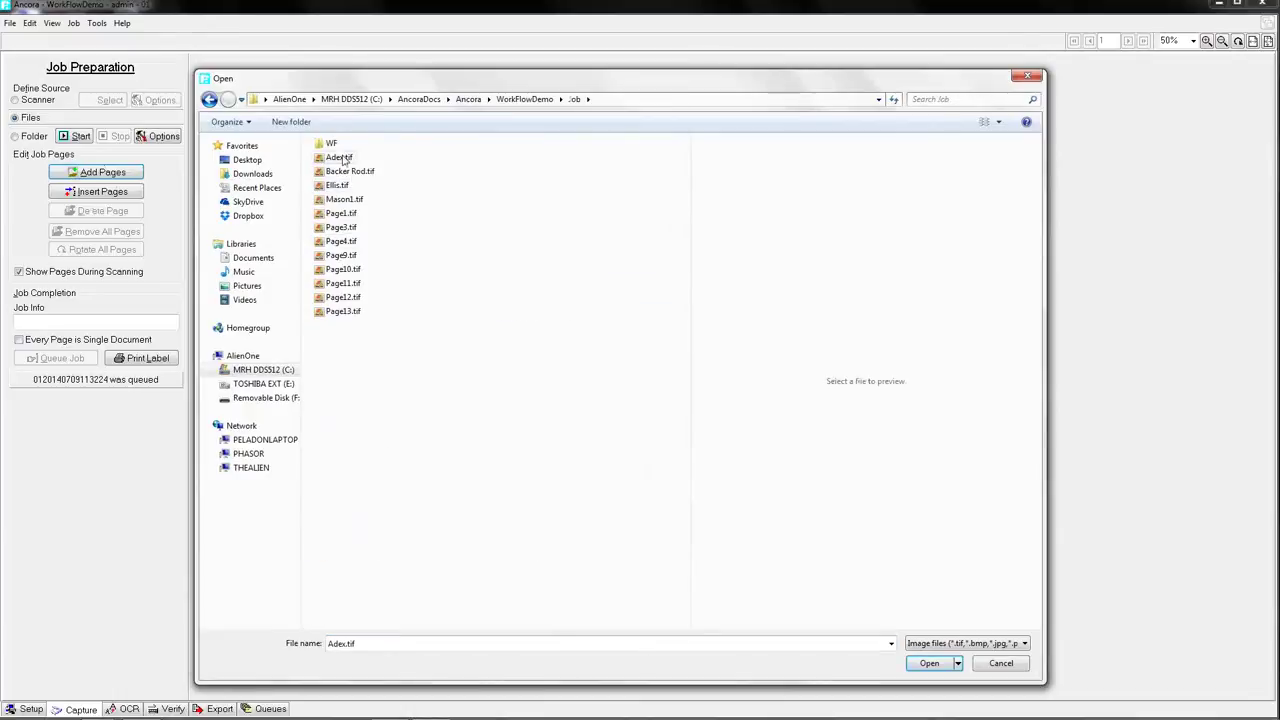
pyautogui.doubleClick(344, 143)
pyautogui.click(352, 159)
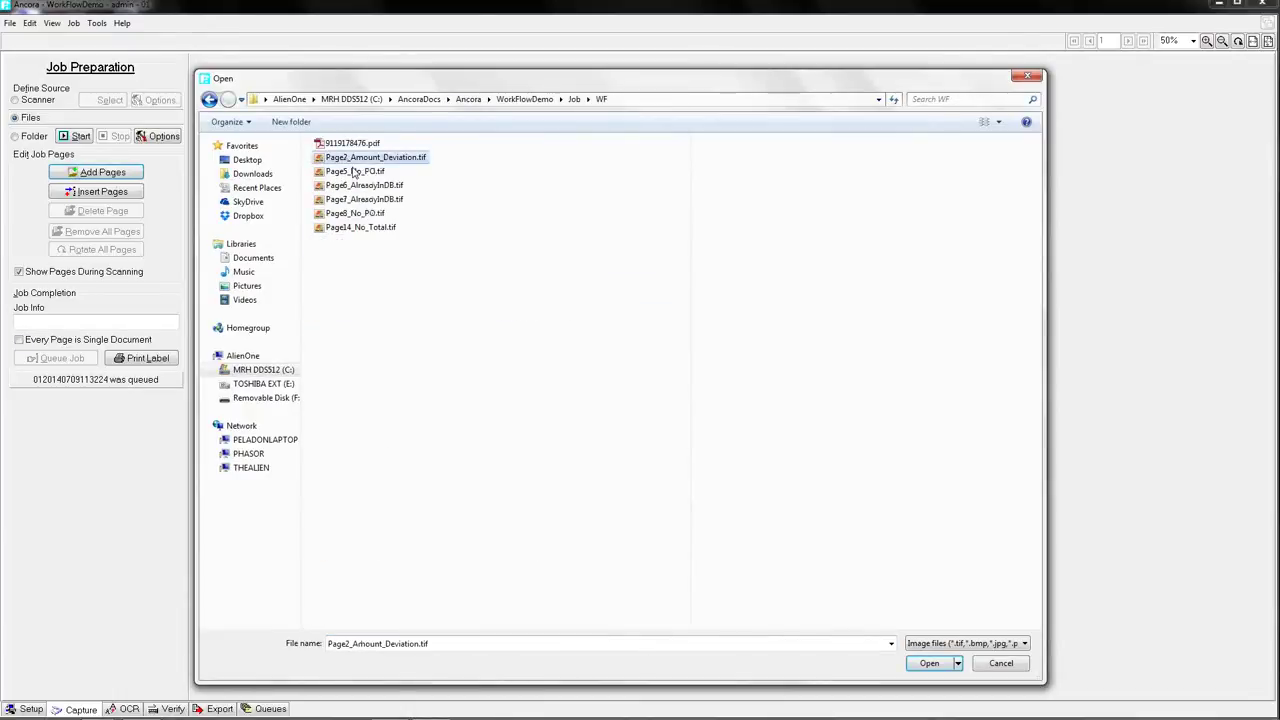
pyautogui.keyDown('ctrl'); pyautogui.click(354, 171); pyautogui.keyUp('ctrl')
pyautogui.keyDown('ctrl'); pyautogui.click(360, 227); pyautogui.keyUp('ctrl')
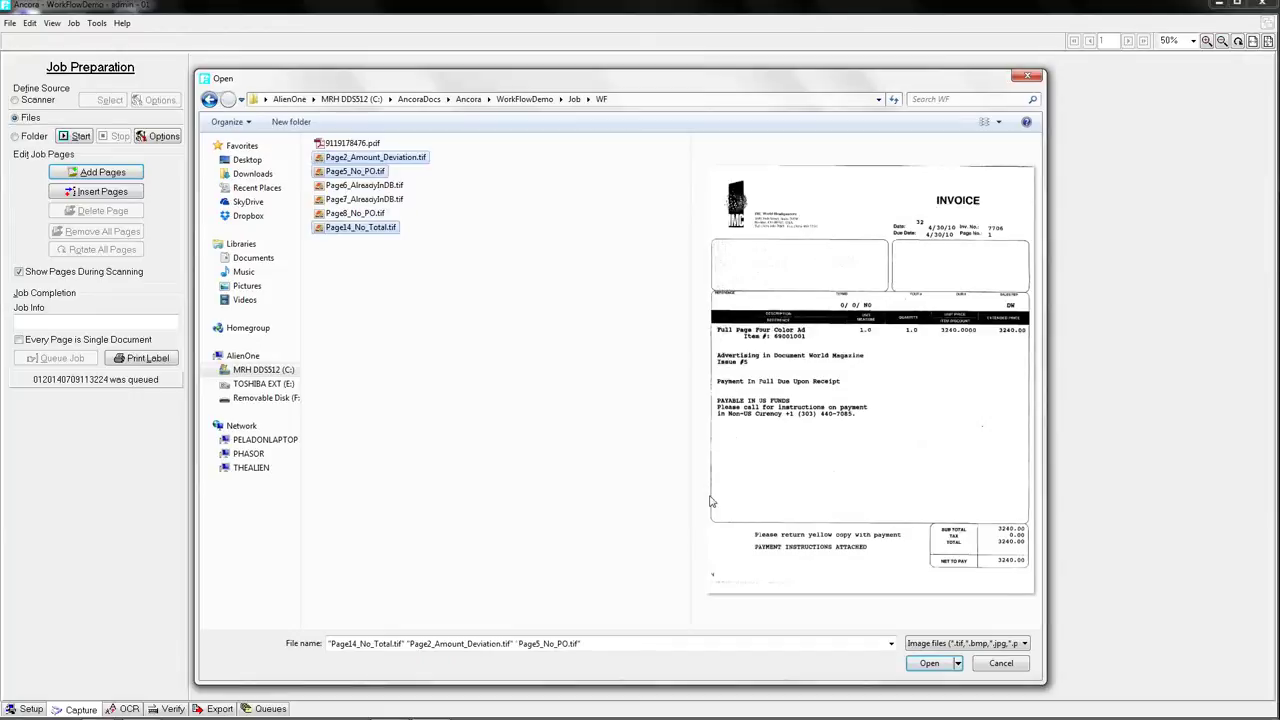
pyautogui.click(929, 664)
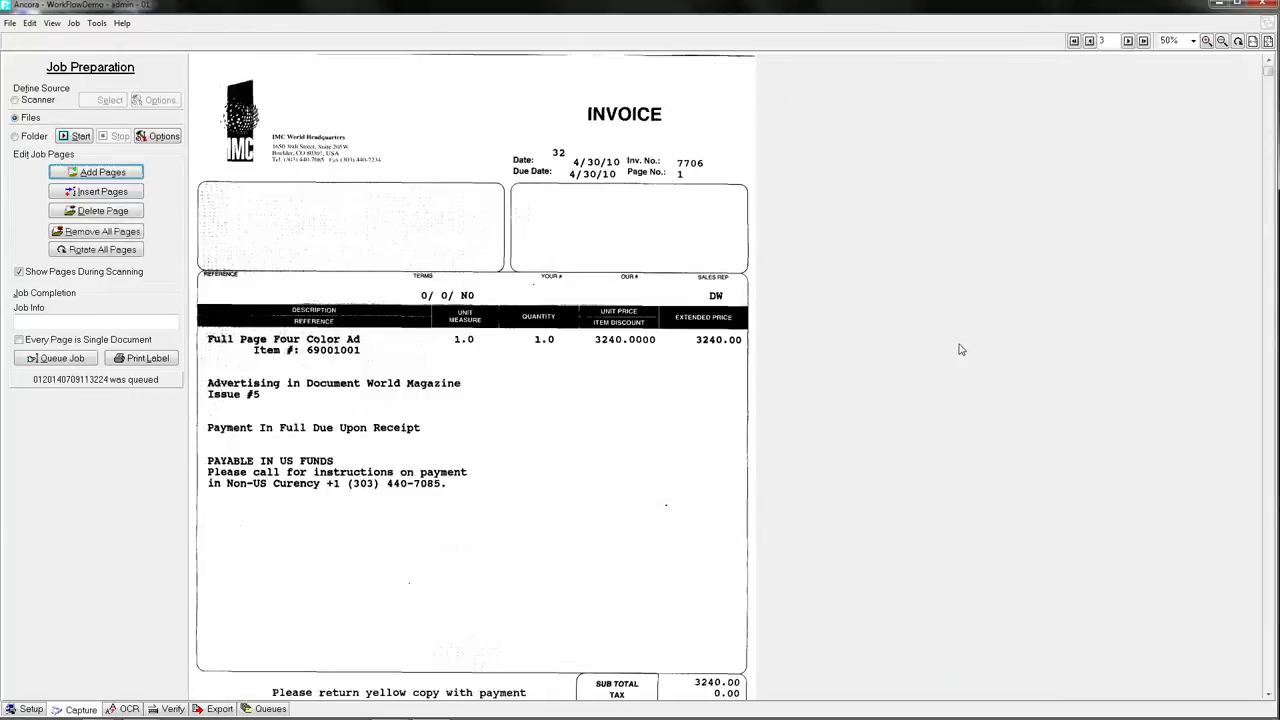
# Step: Mark every page as a single document and queue the three-page job
pyautogui.click(19, 340)
pyautogui.click(37, 357)
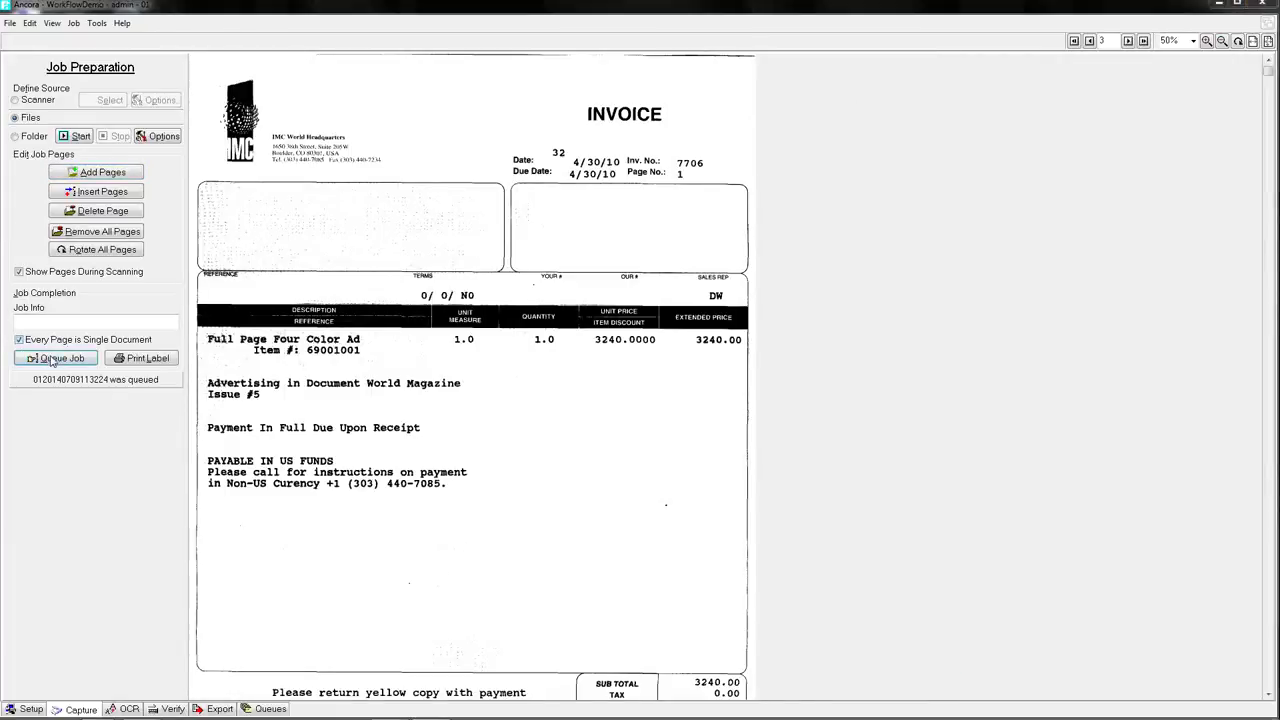
pyautogui.click(687, 392)
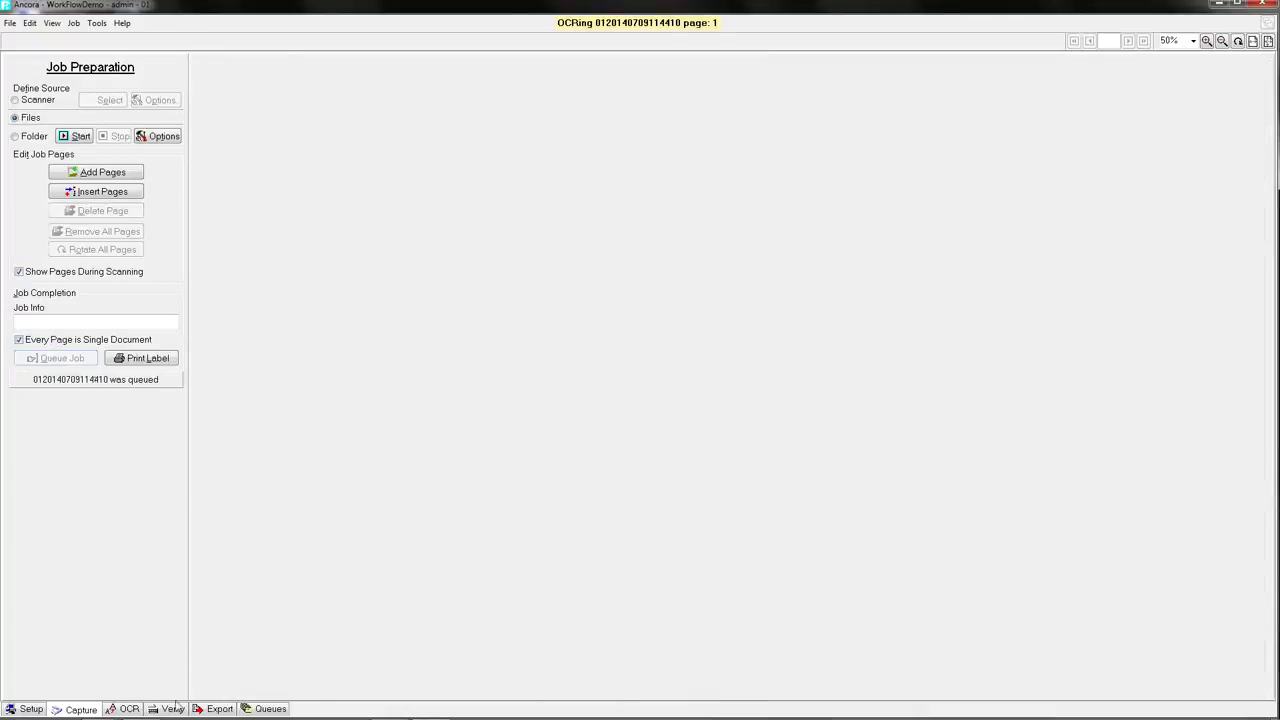
# Step: Load the queued job in Verify, showing the World Carpets invoice for 73.47
pyautogui.click(174, 709)
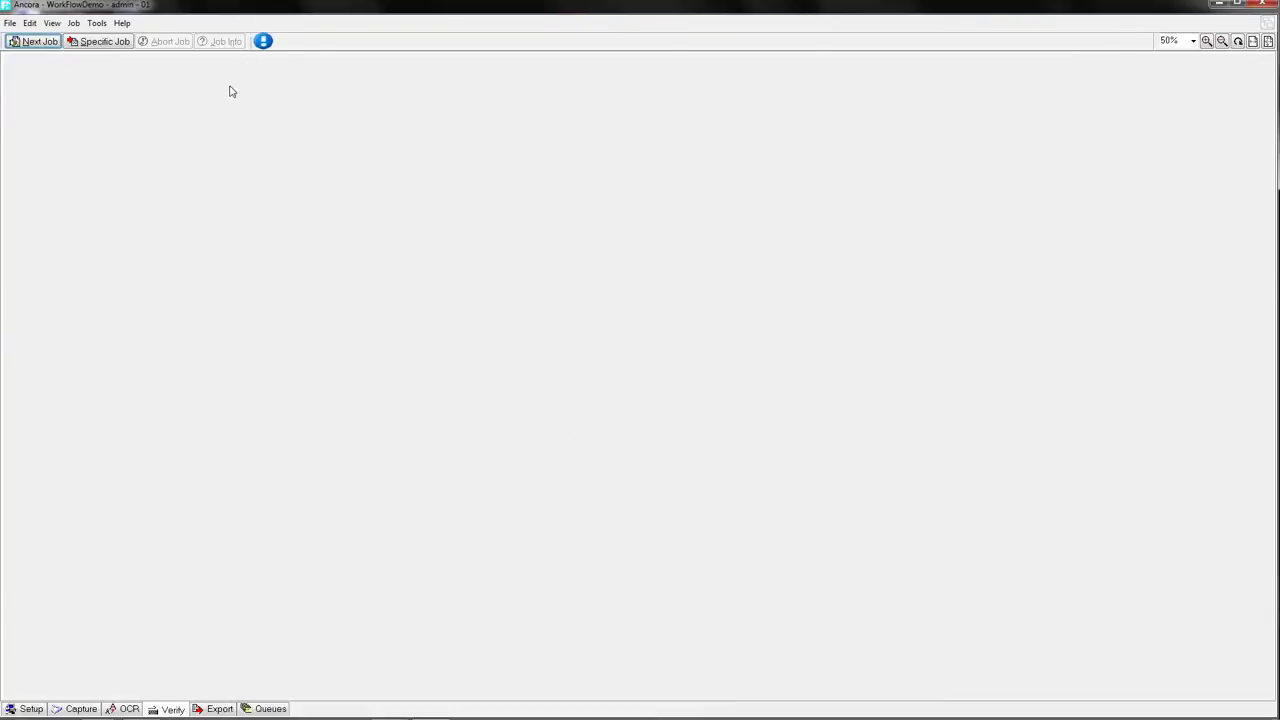
pyautogui.click(27, 47)
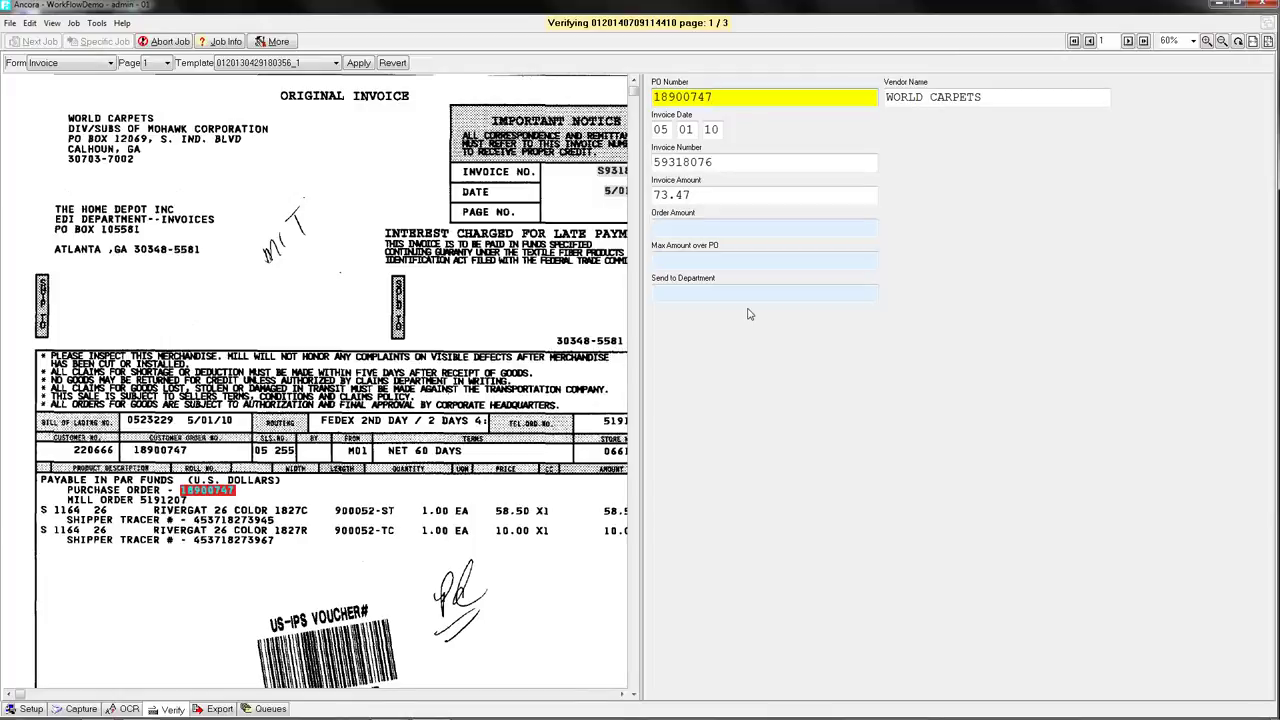
# Step: Accept the World Carpets PO number and advance to the Backer Rod invoice
pyautogui.press('Return')
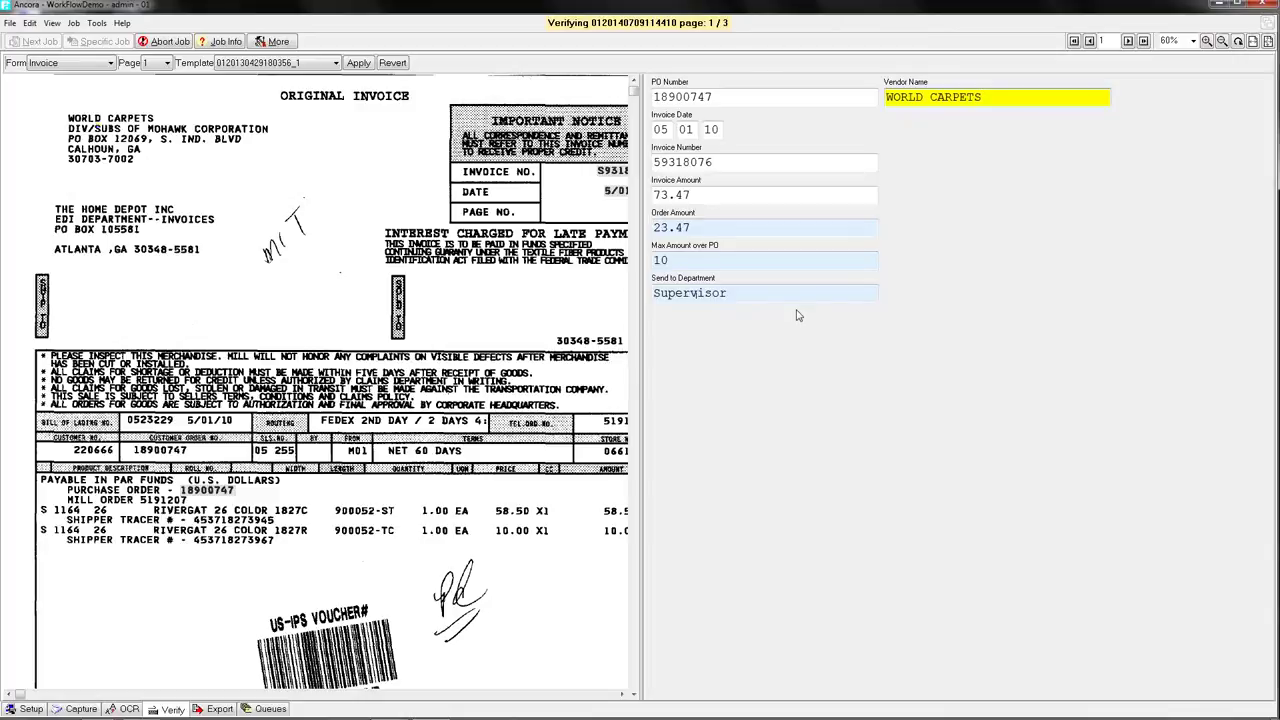
pyautogui.press('Return')
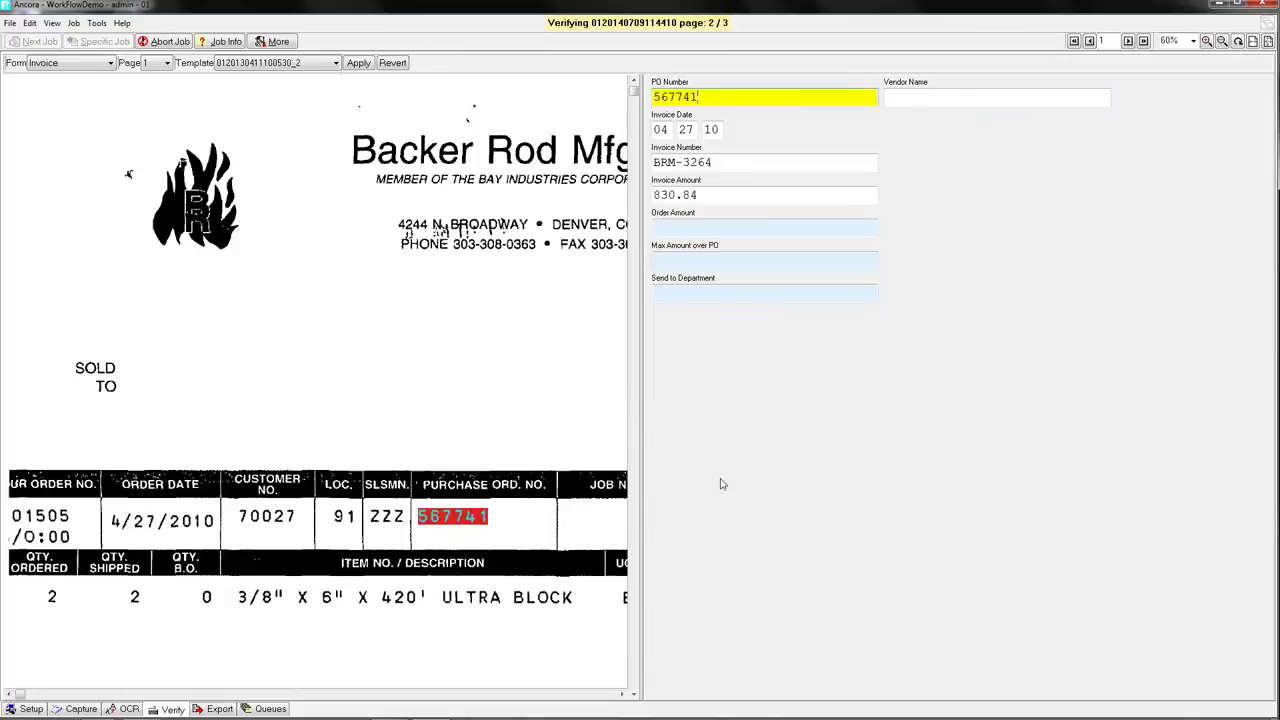
# Step: Accept PO 567741 on the Backer Rod invoice and advance to the IMC invoice
pyautogui.press('Return')
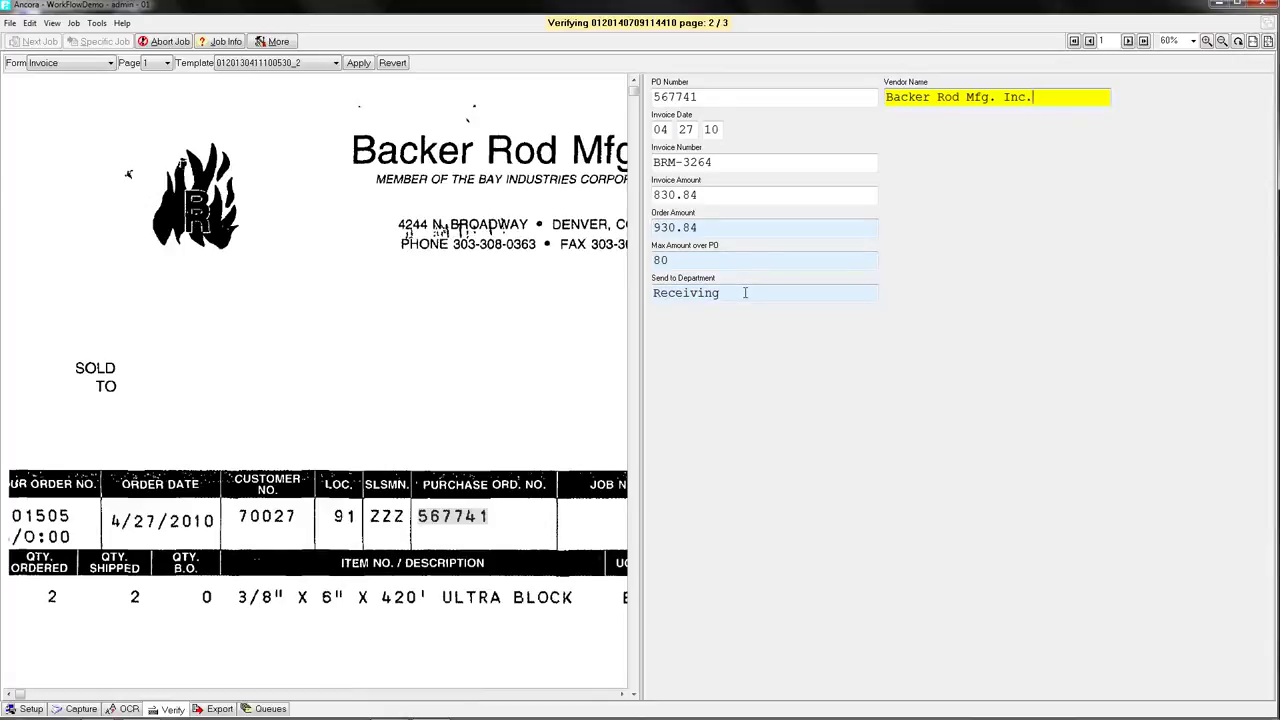
pyautogui.press('Return')
pyautogui.press('Return')
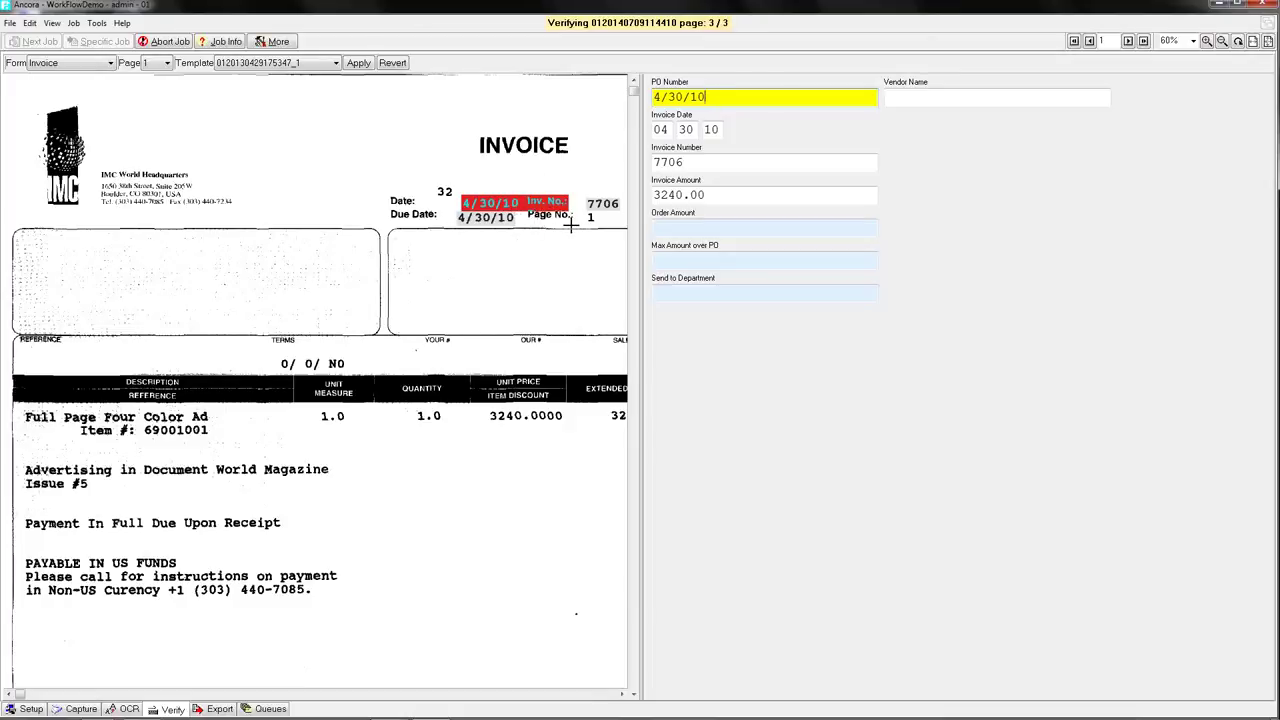
# Step: Clear the misread 4/30/10 PO number, set vendor to IMC World Headquarters, and save
pyautogui.doubleClick(738, 97)
pyautogui.press('Delete')
pyautogui.press('Tab')
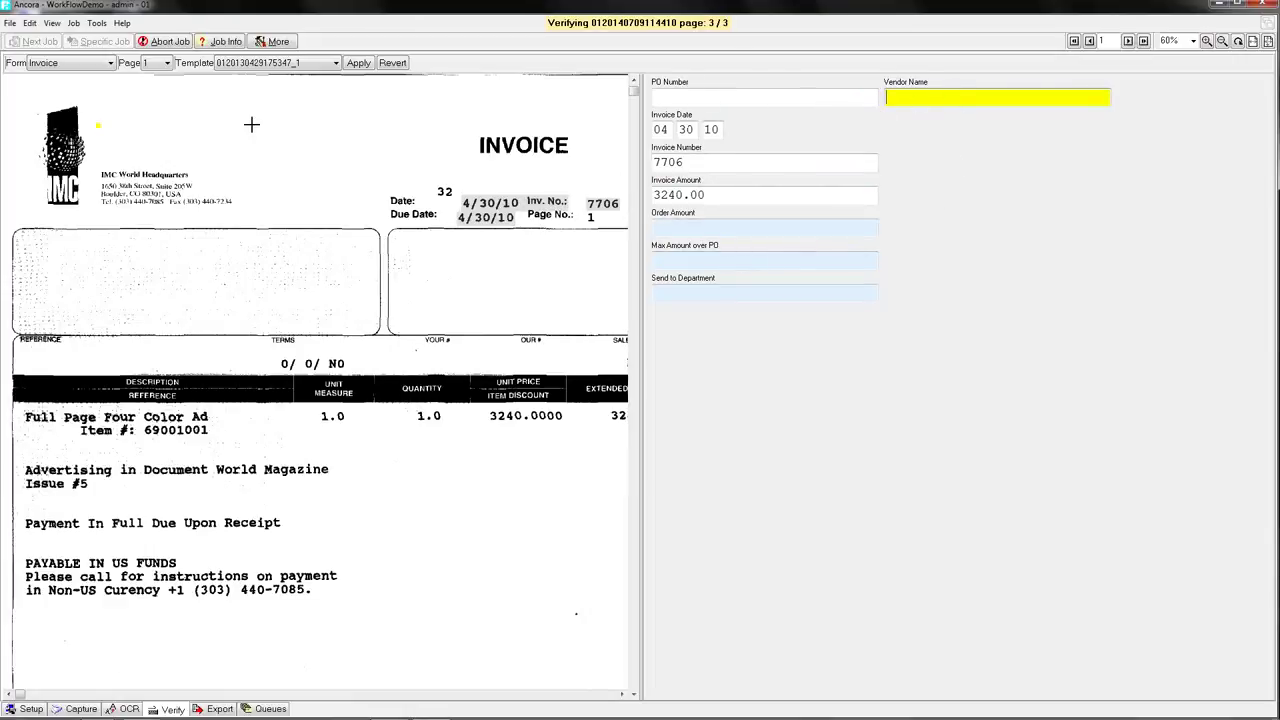
pyautogui.click(140, 174)
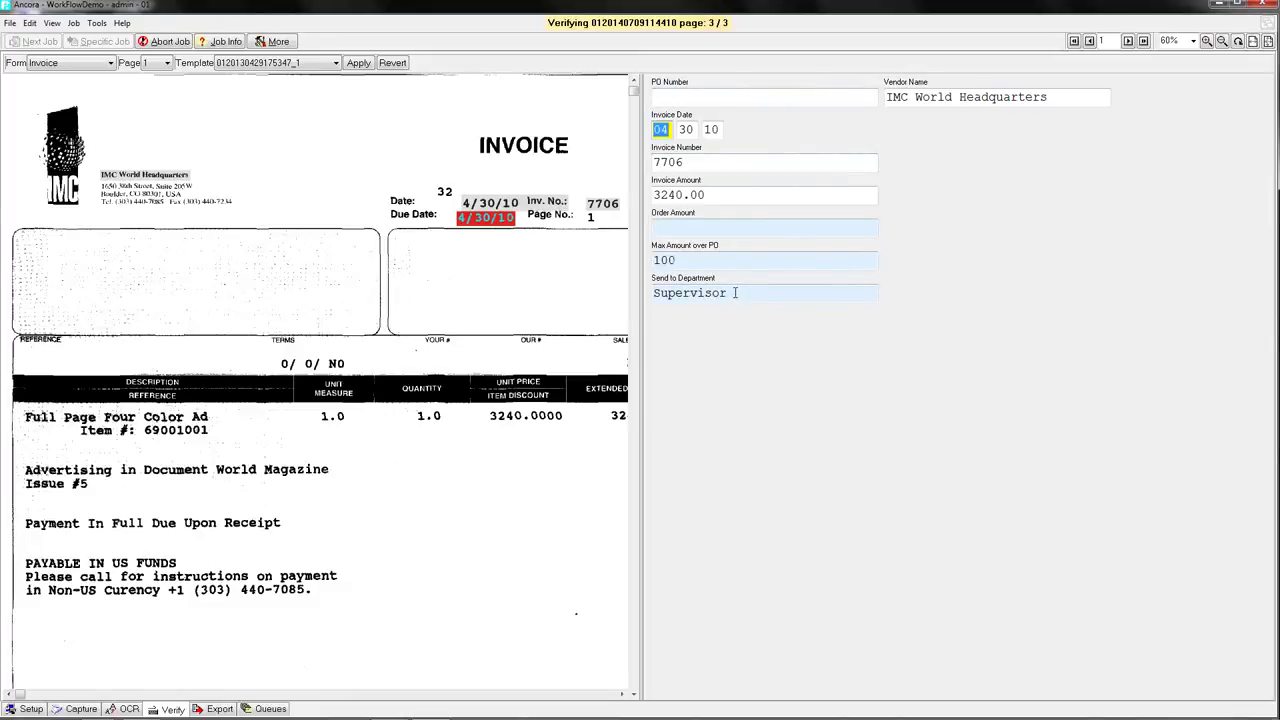
pyautogui.press('Return')
pyautogui.press('Return')
pyautogui.press('Return')
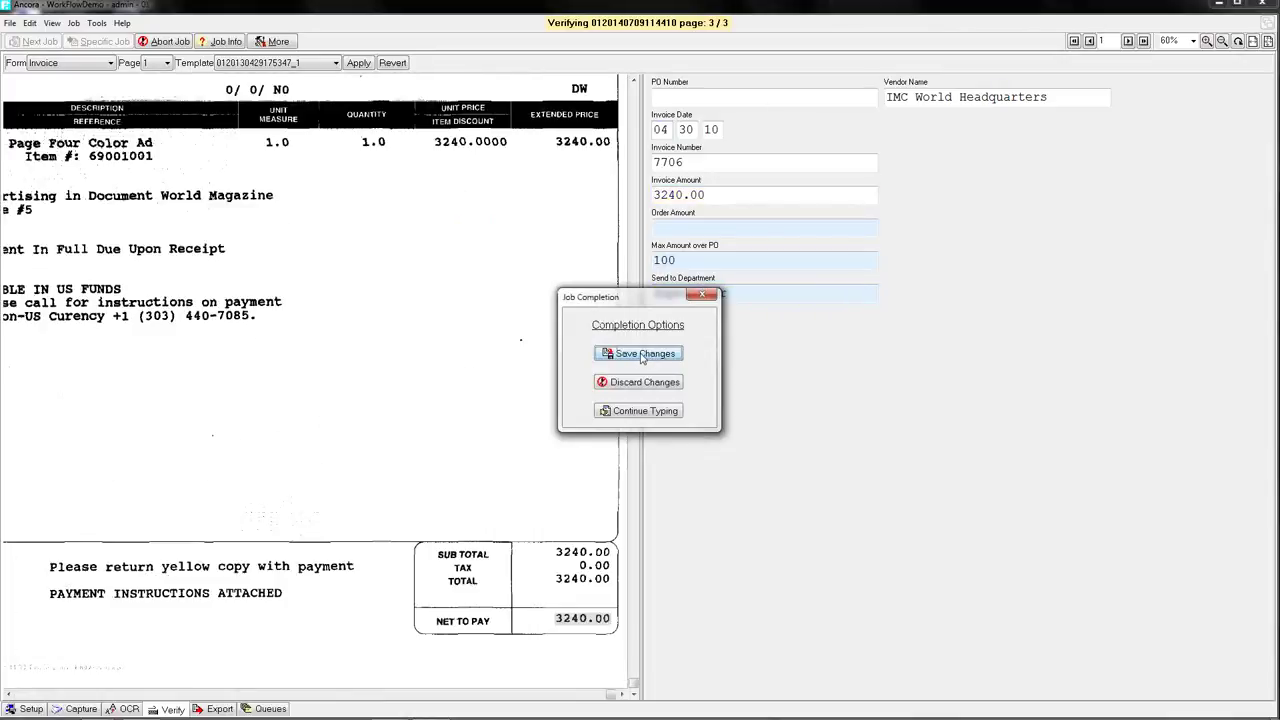
pyautogui.click(642, 355)
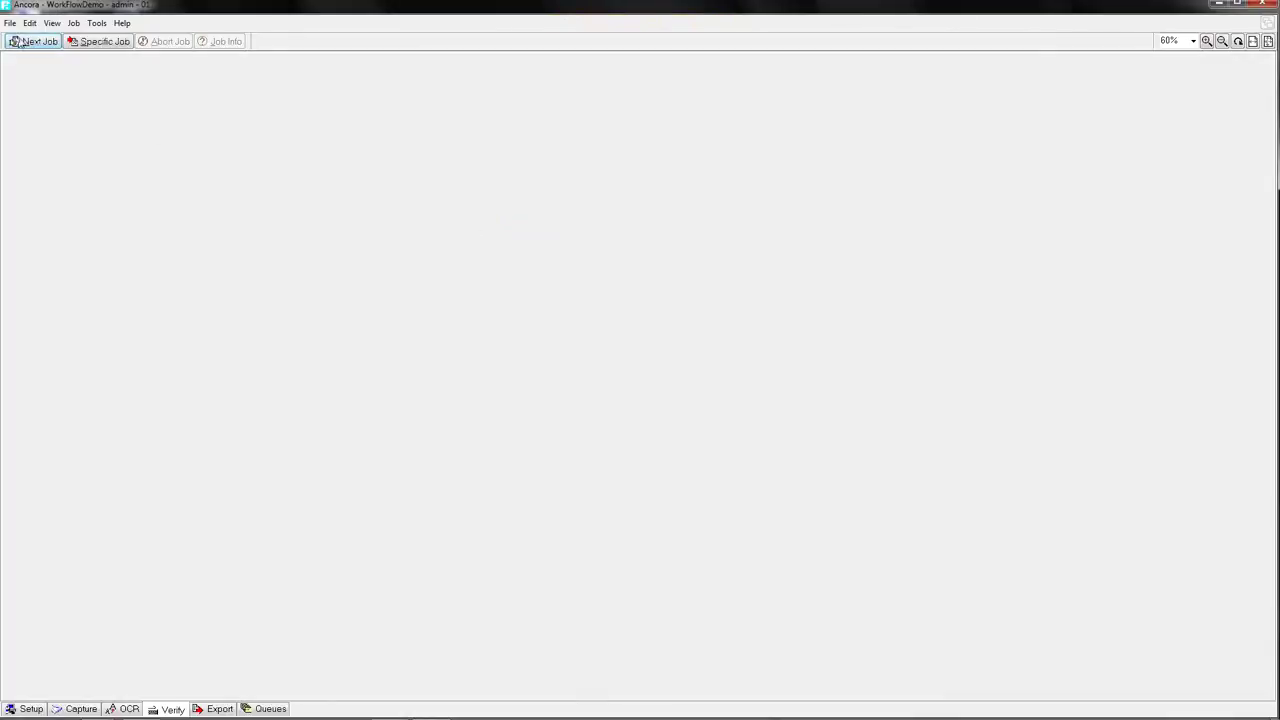
# Step: Log off and sign in as the workflow user to view the three pending invoices
pyautogui.click(9, 22)
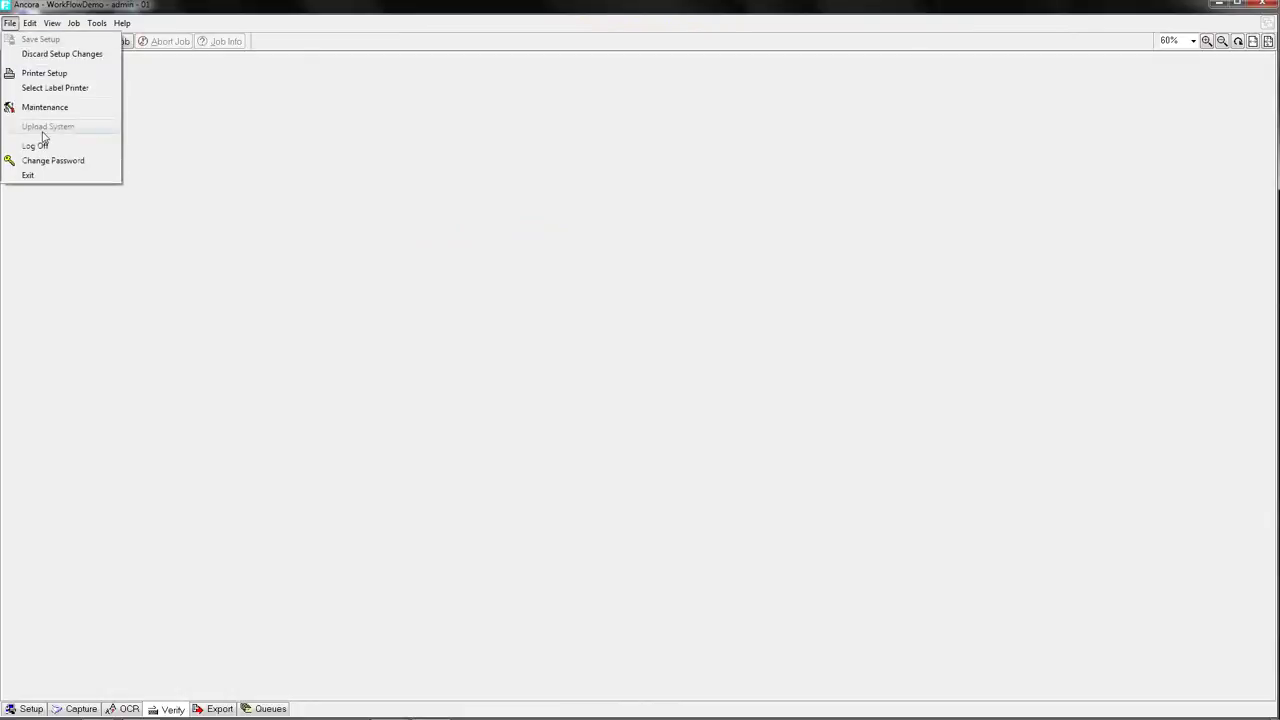
pyautogui.click(42, 148)
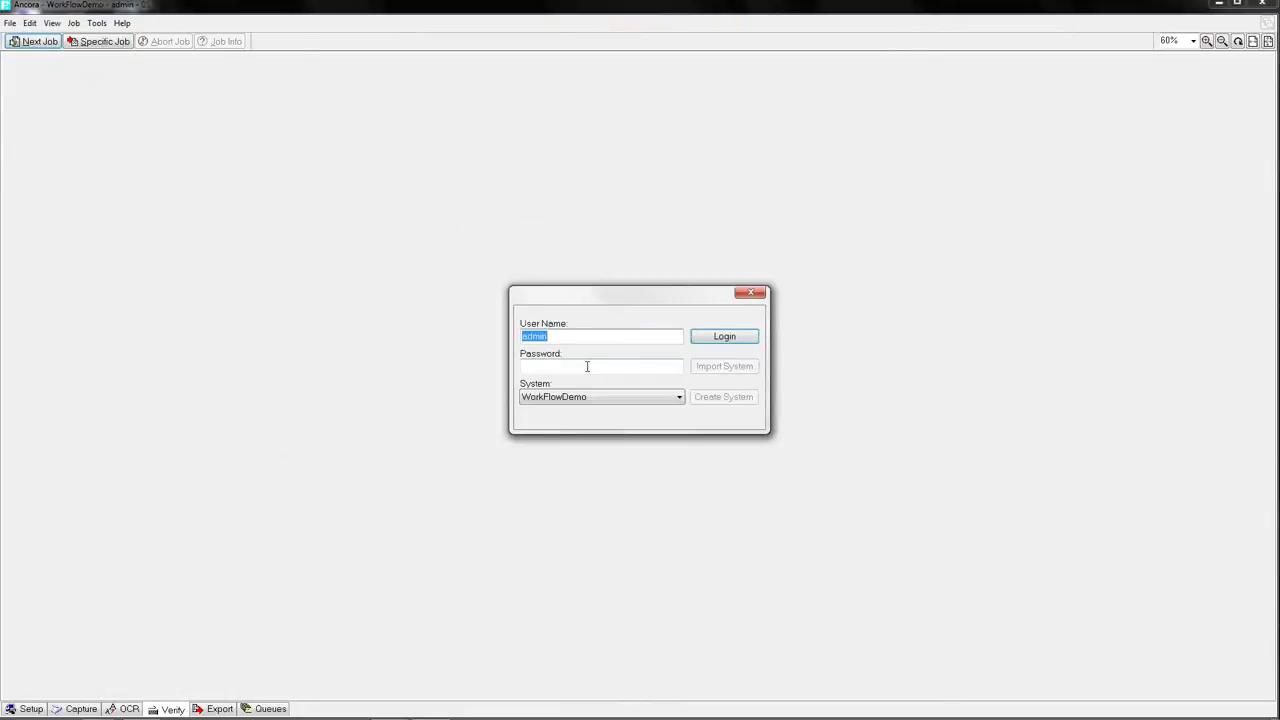
pyautogui.write('WFA')
pyautogui.press('Tab')
pyautogui.write('w')
pyautogui.press('Return')
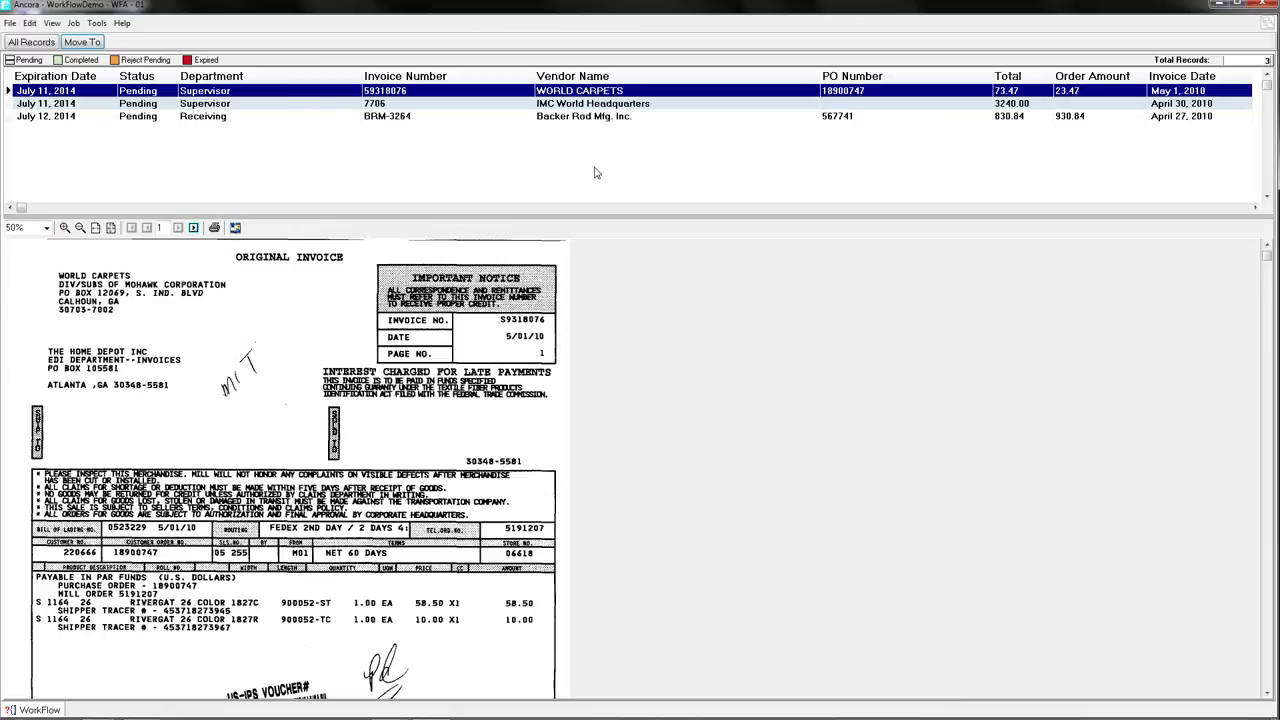
# Step: Log off again and enter the second workflow user's name and password
pyautogui.click(11, 25)
pyautogui.click(37, 148)
pyautogui.write('WFS')
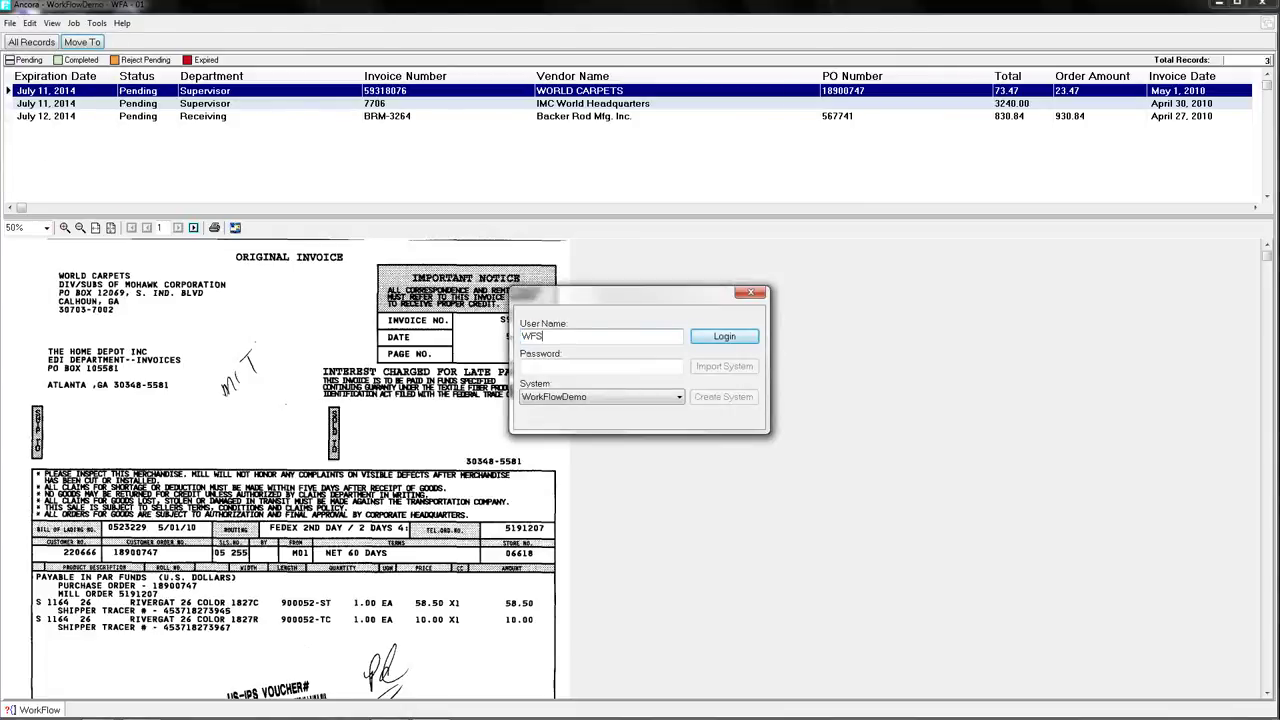
pyautogui.press('Tab')
pyautogui.write('w')
# Step: Submit the login and dismiss the 'List index out of bounds' error to see the two pending invoices
pyautogui.press('Return')
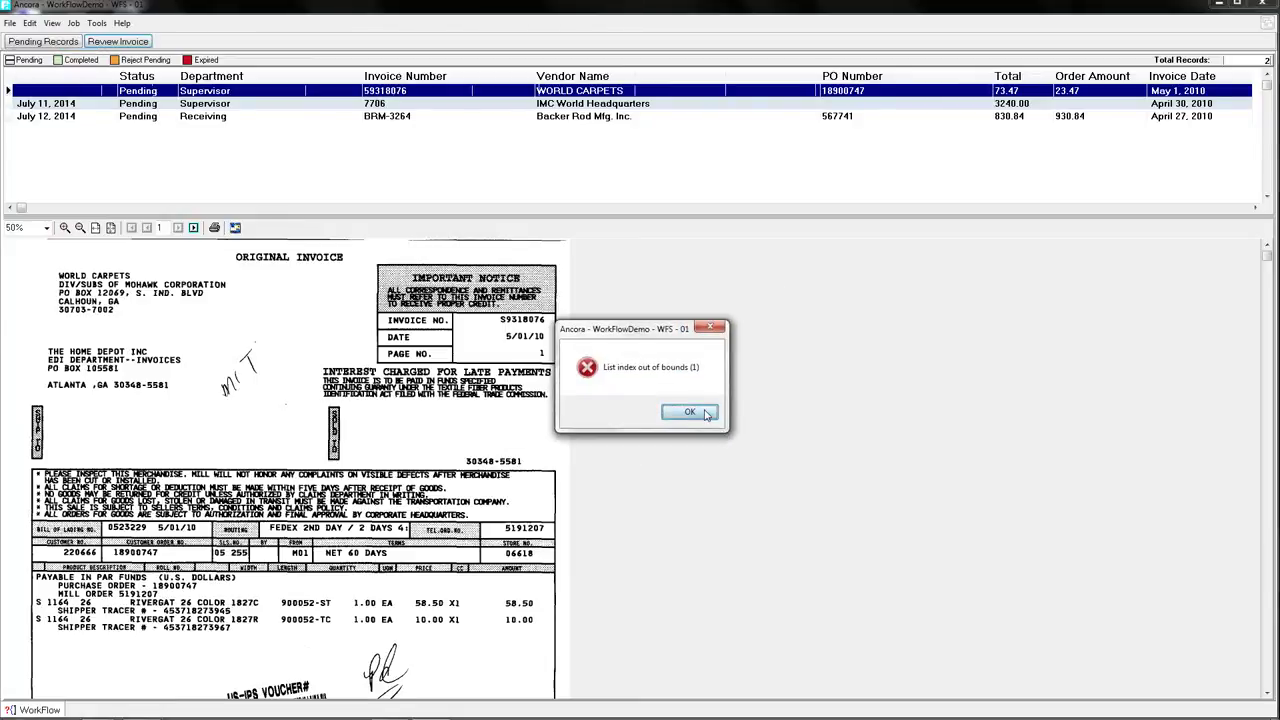
pyautogui.click(681, 416)
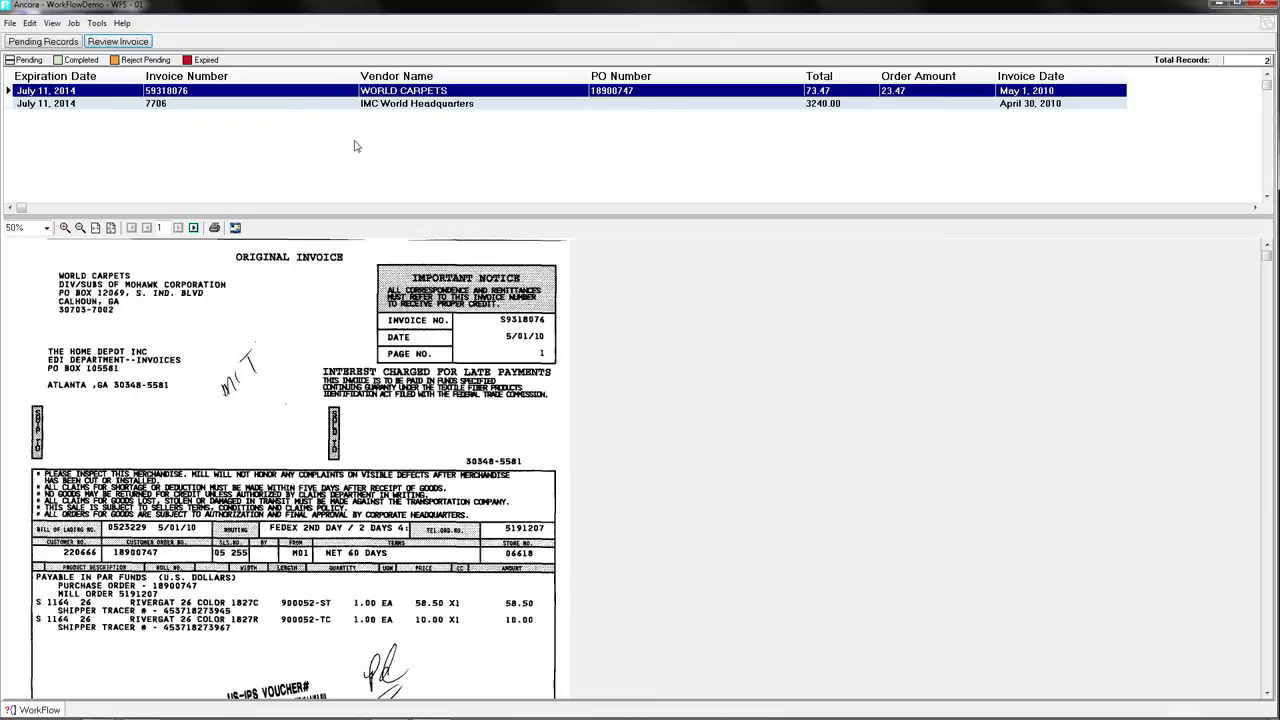
# Step: Show the IMC World Headquarters invoice and email its image as EmailImage.tif in a new message
pyautogui.click(405, 104)
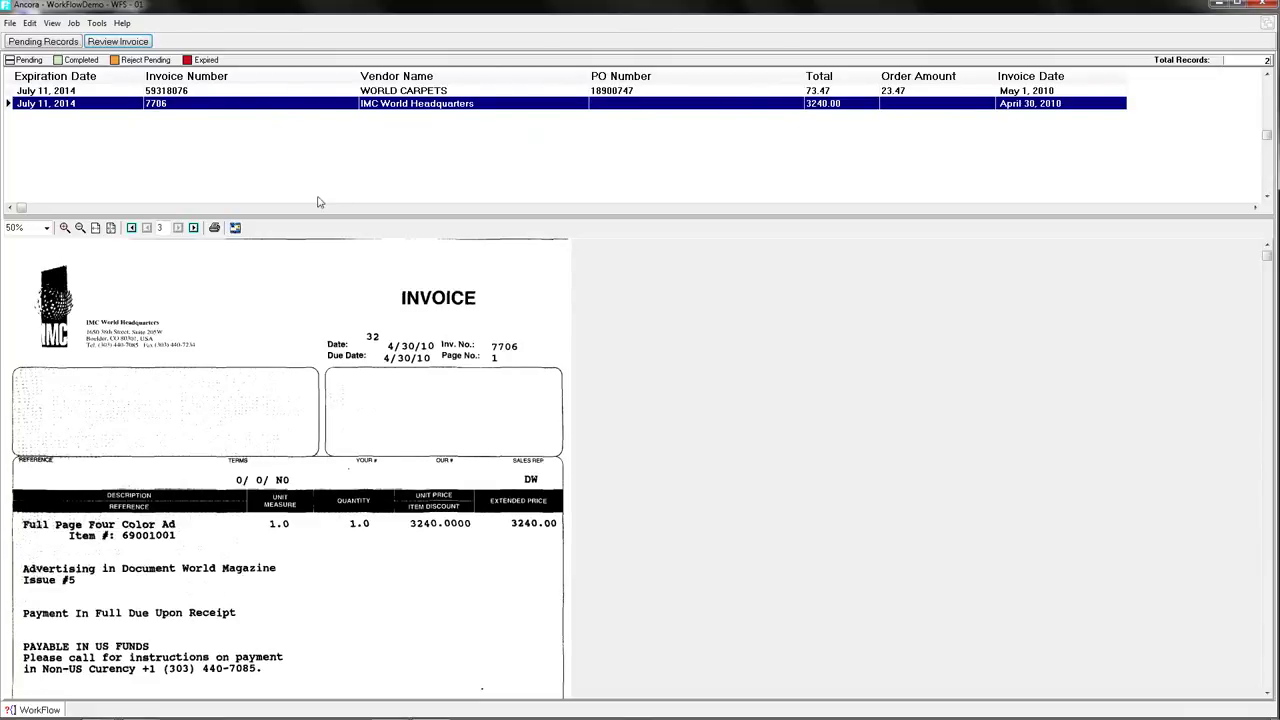
pyautogui.click(235, 228)
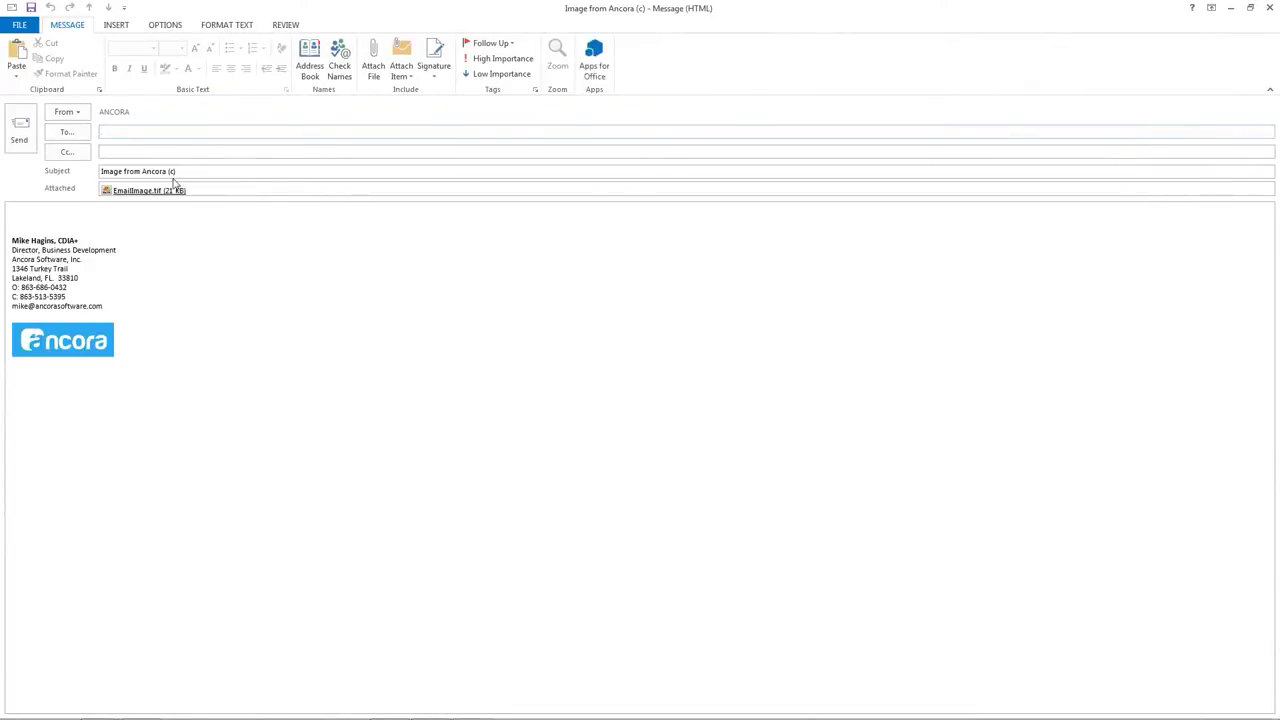
# Step: Preview the EmailImage.tif attachment, then close the Outlook message without saving it
pyautogui.doubleClick(143, 190)
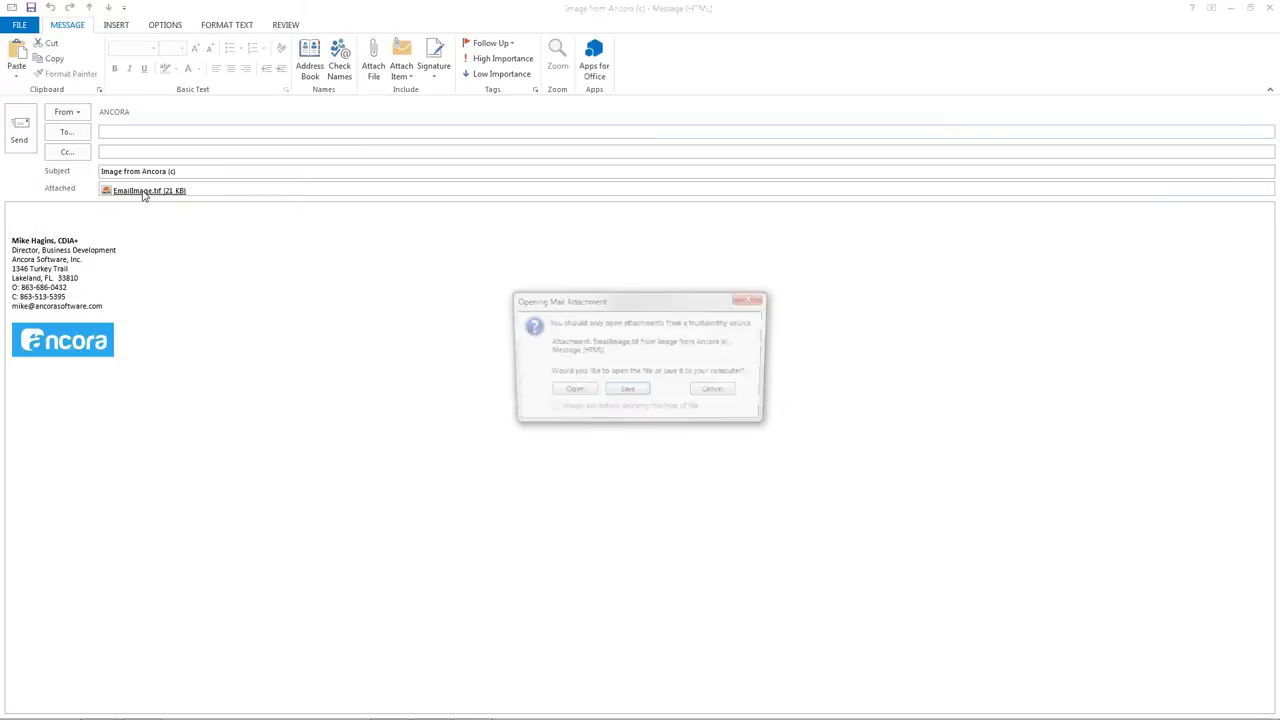
pyautogui.click(572, 392)
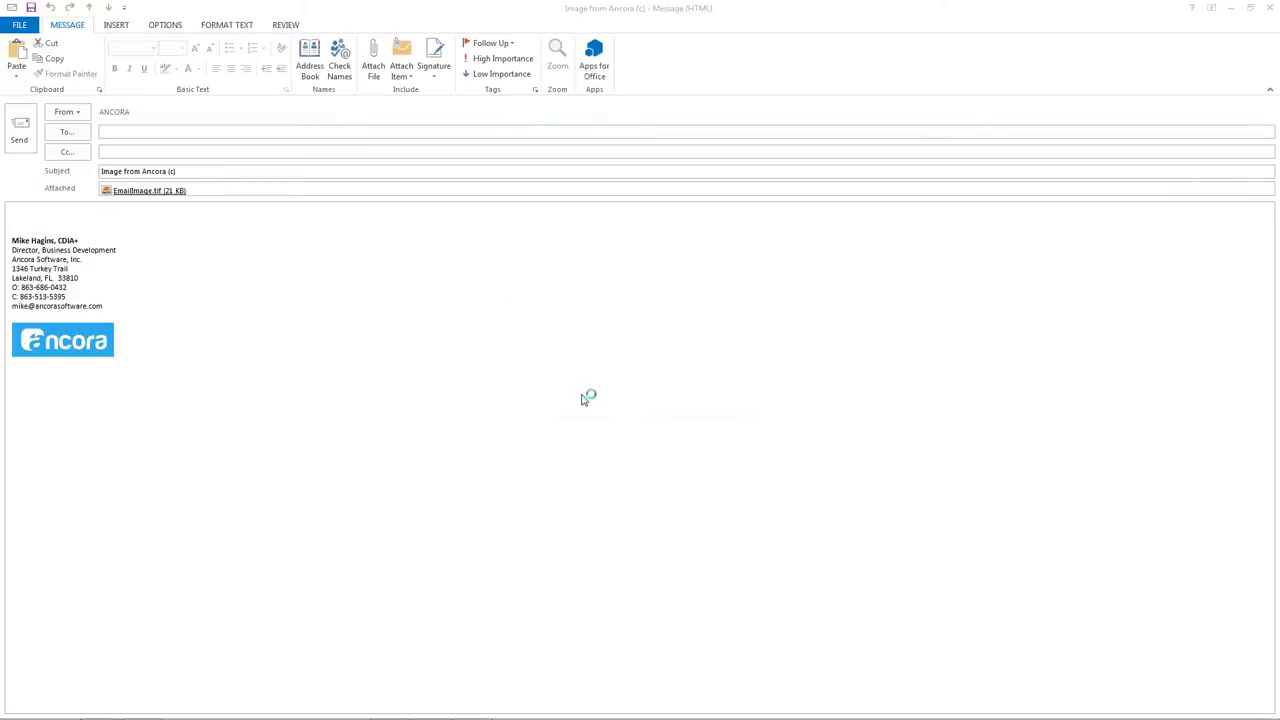
pyautogui.click(1266, 8)
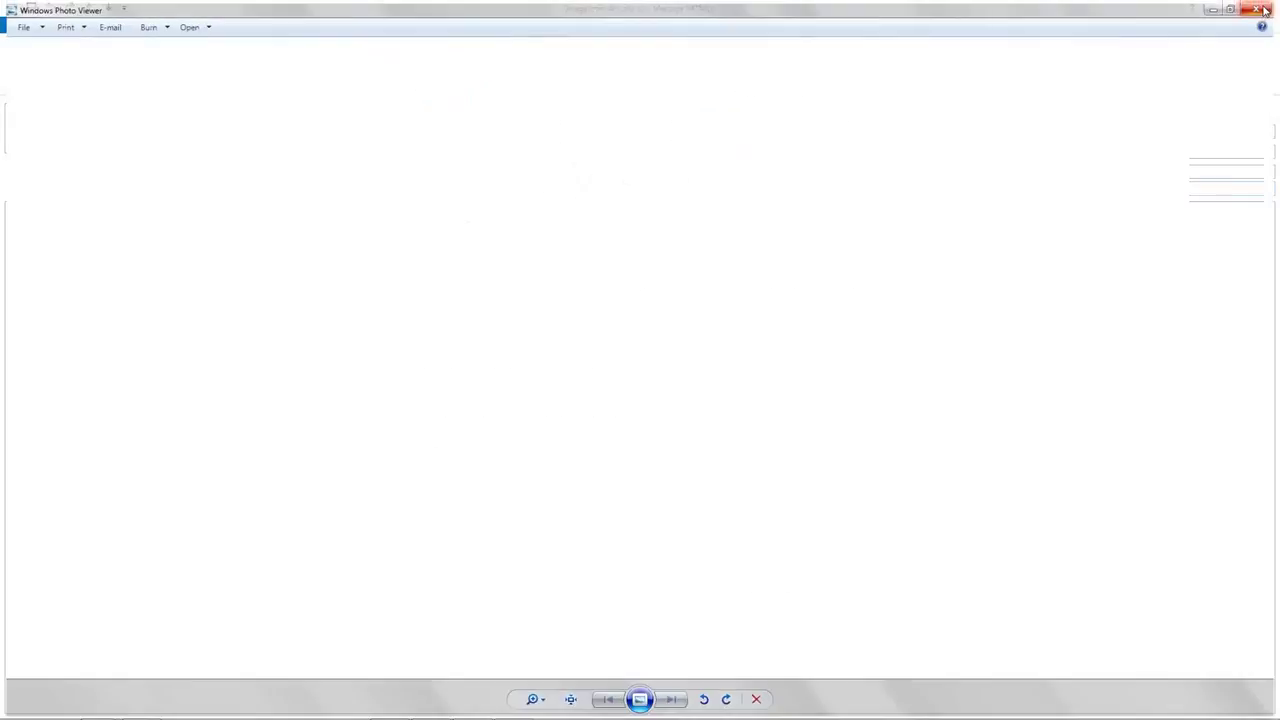
pyautogui.click(1266, 8)
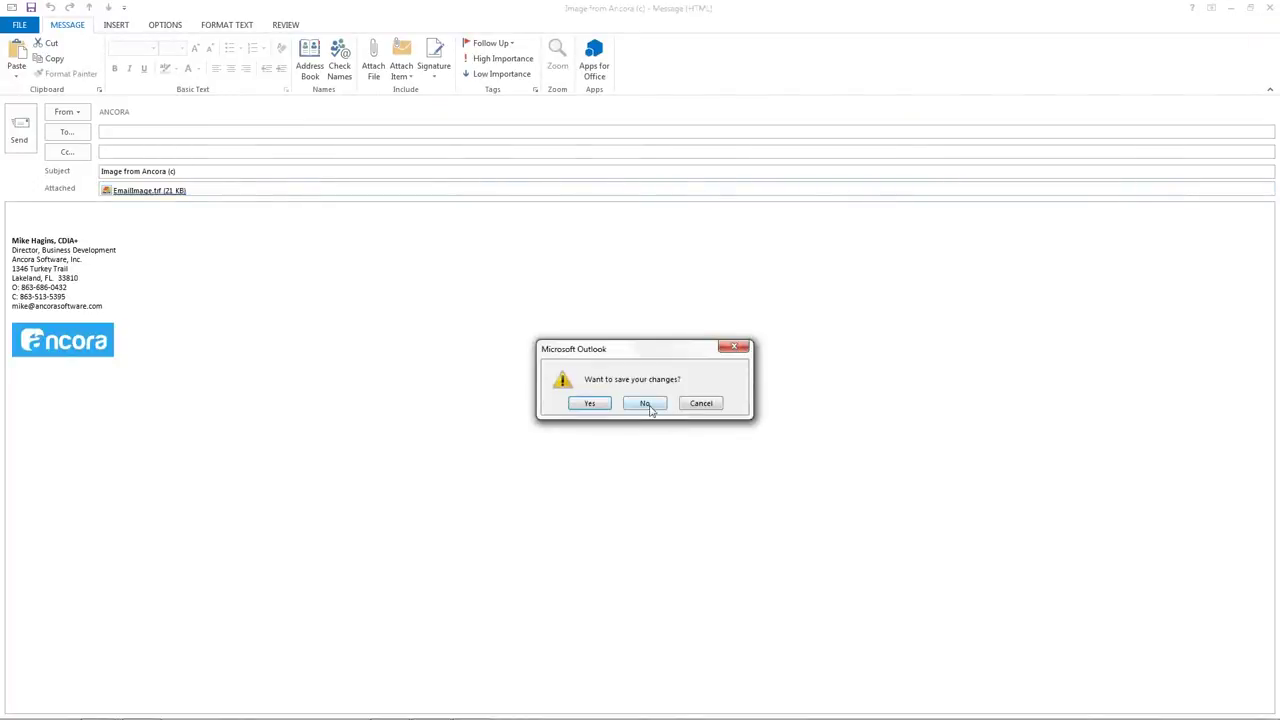
pyautogui.click(646, 404)
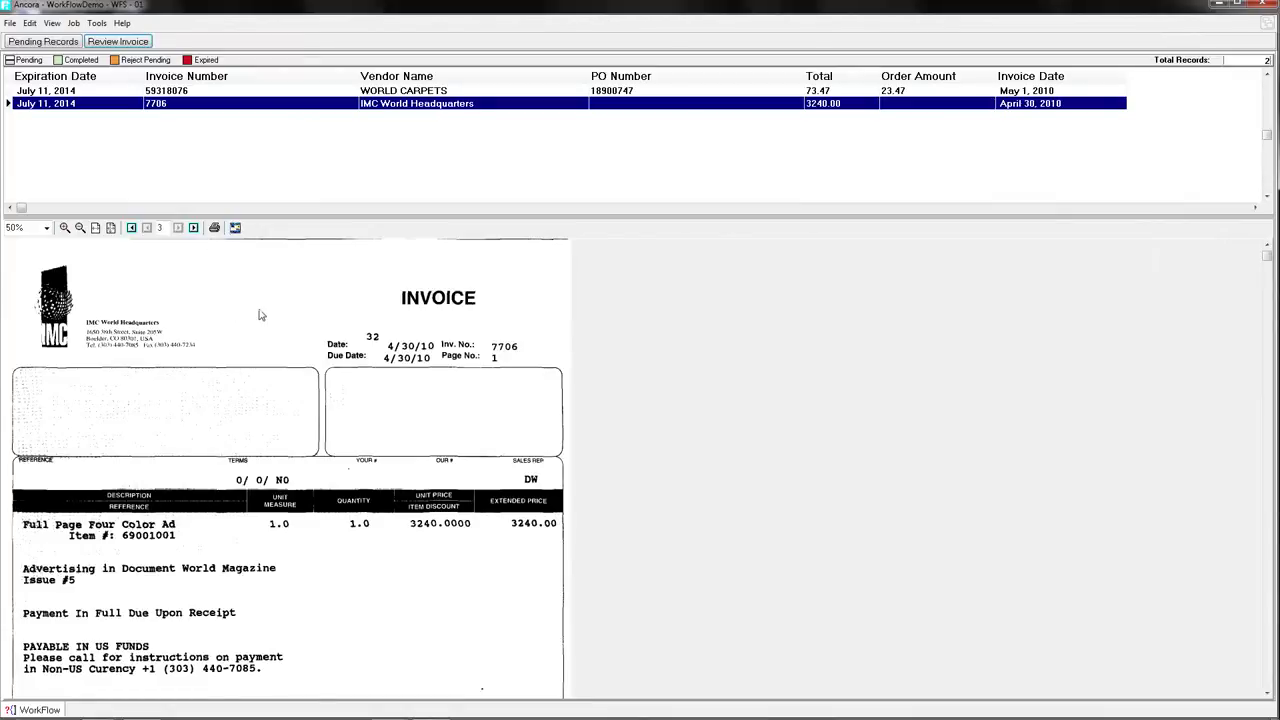
# Step: Open IMC World Headquarters invoice 7706 for review and mark it Do not Pay
pyautogui.doubleClick(172, 108)
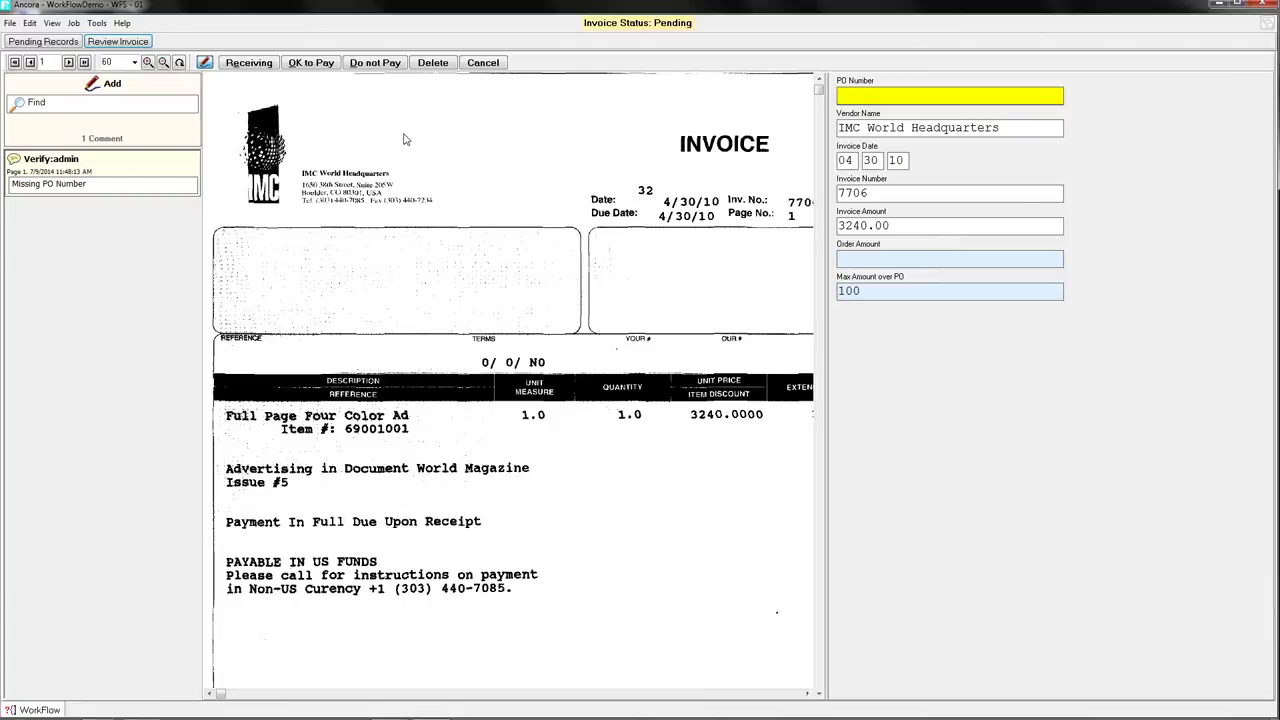
pyautogui.click(374, 65)
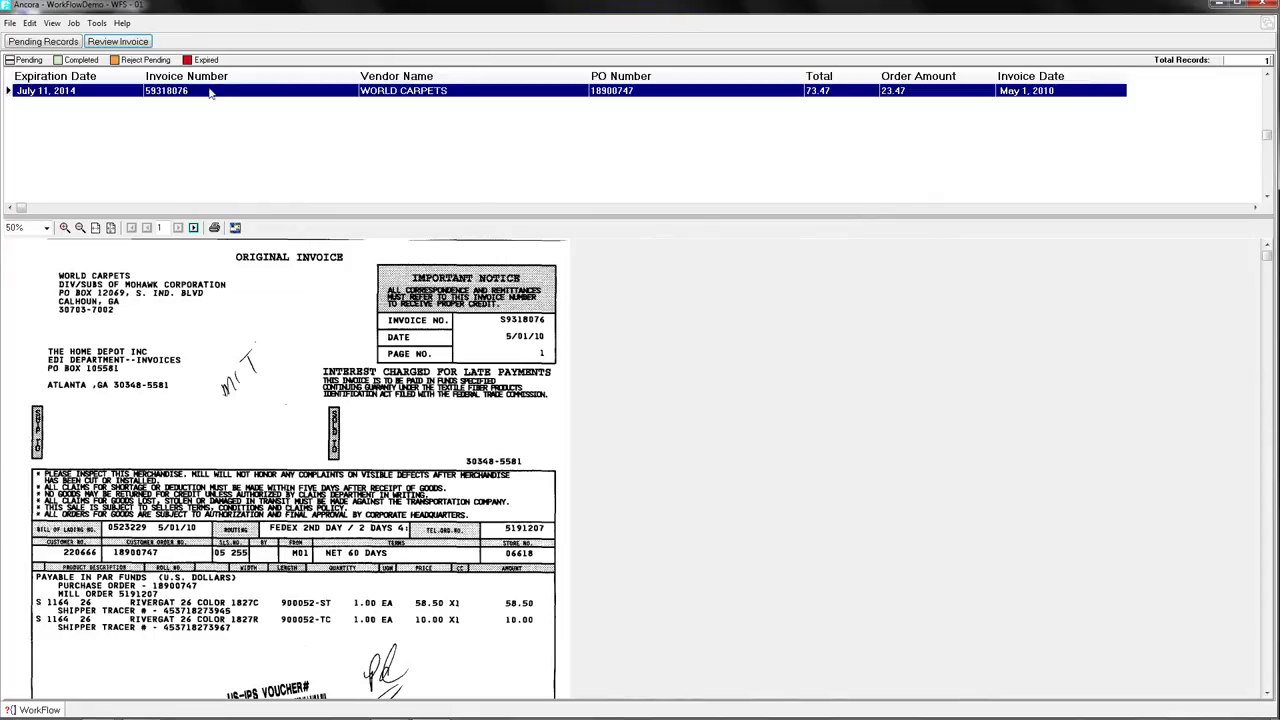
# Step: Open the World Carpets invoice 59318076 on the Review Invoice screen
pyautogui.doubleClick(210, 92)
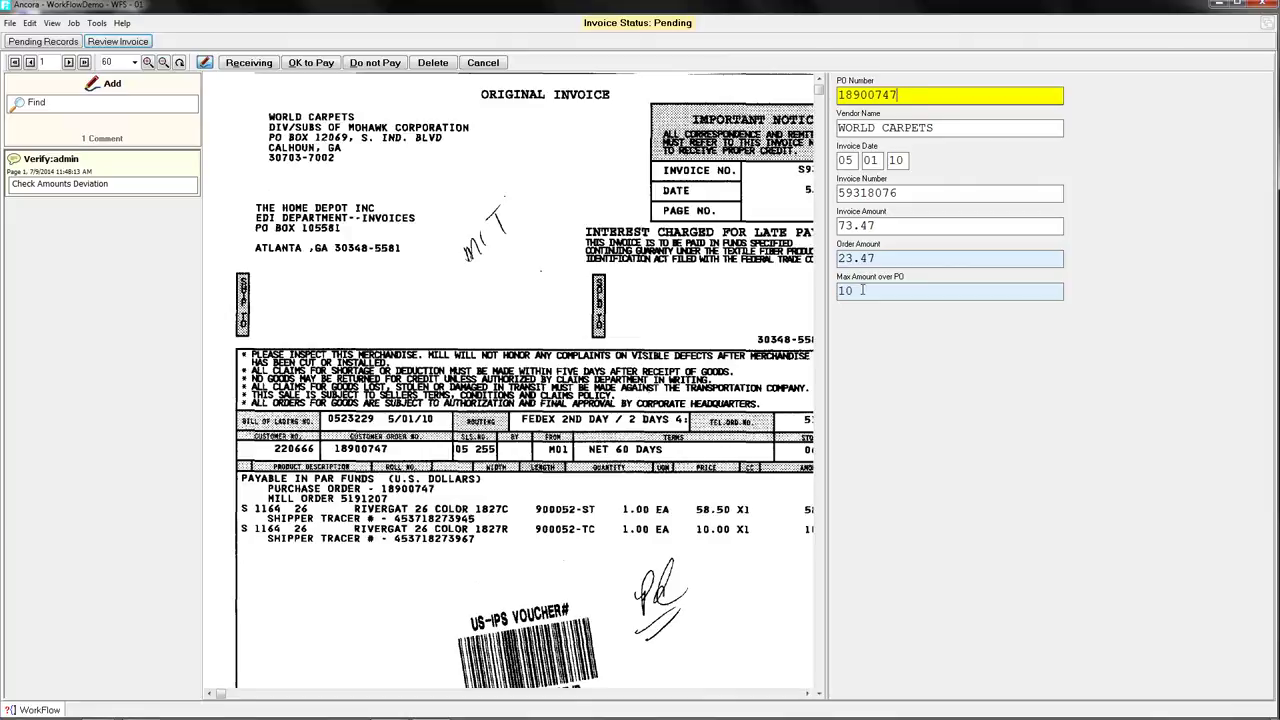
# Step: Add the comment 'Price increase app'd - OK to proces' and send the invoice to Receiving despite the amount warning
pyautogui.click(112, 84)
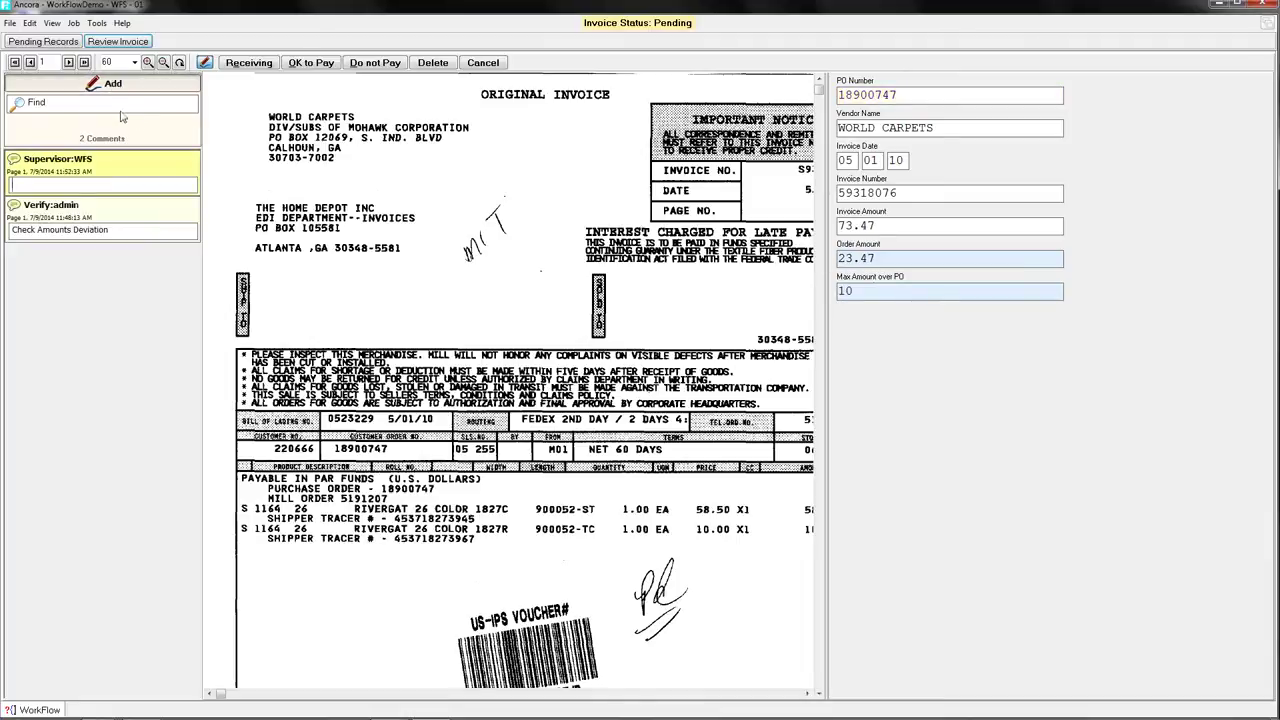
pyautogui.write('Pric')
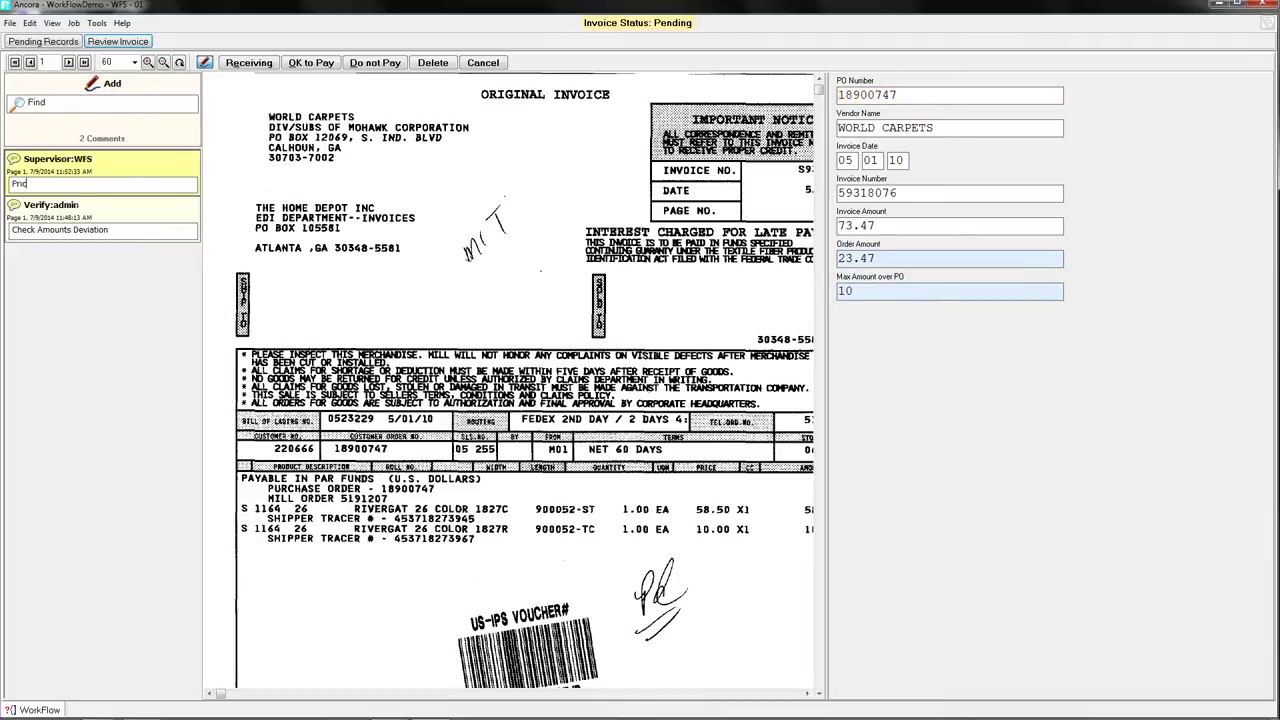
pyautogui.write("e increase app'd - OK to process")
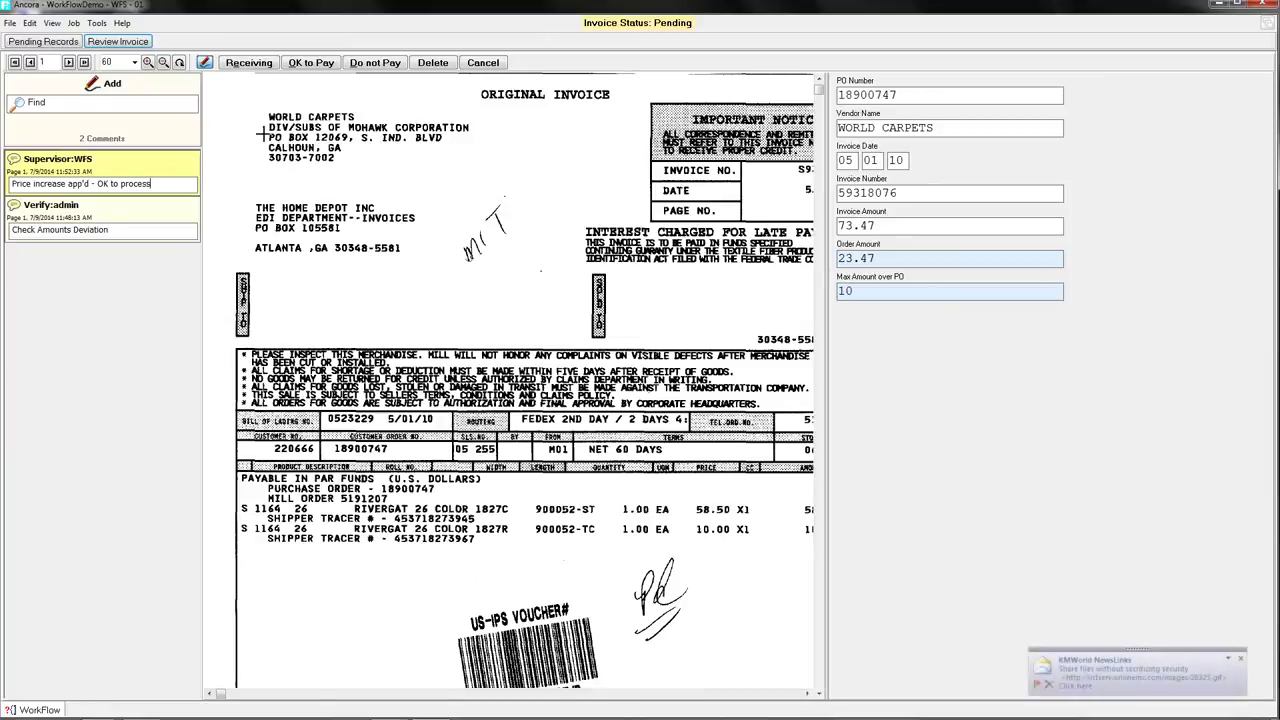
pyautogui.click(249, 63)
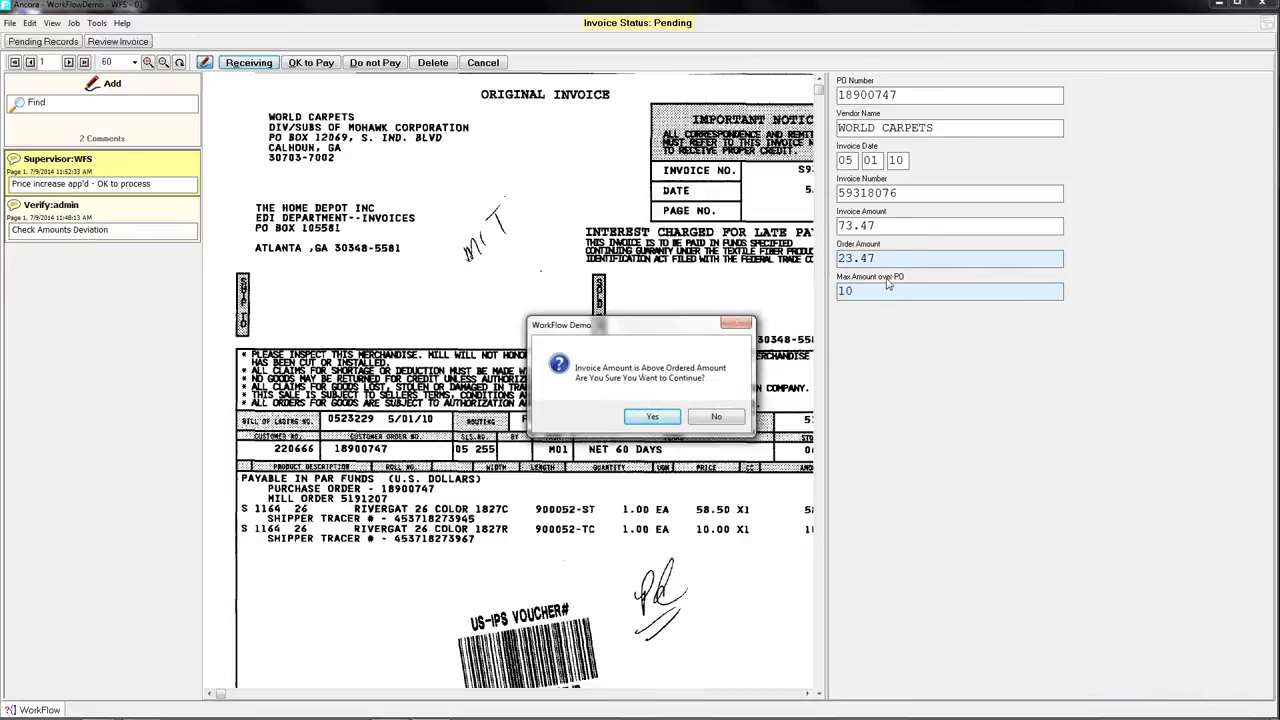
pyautogui.click(655, 417)
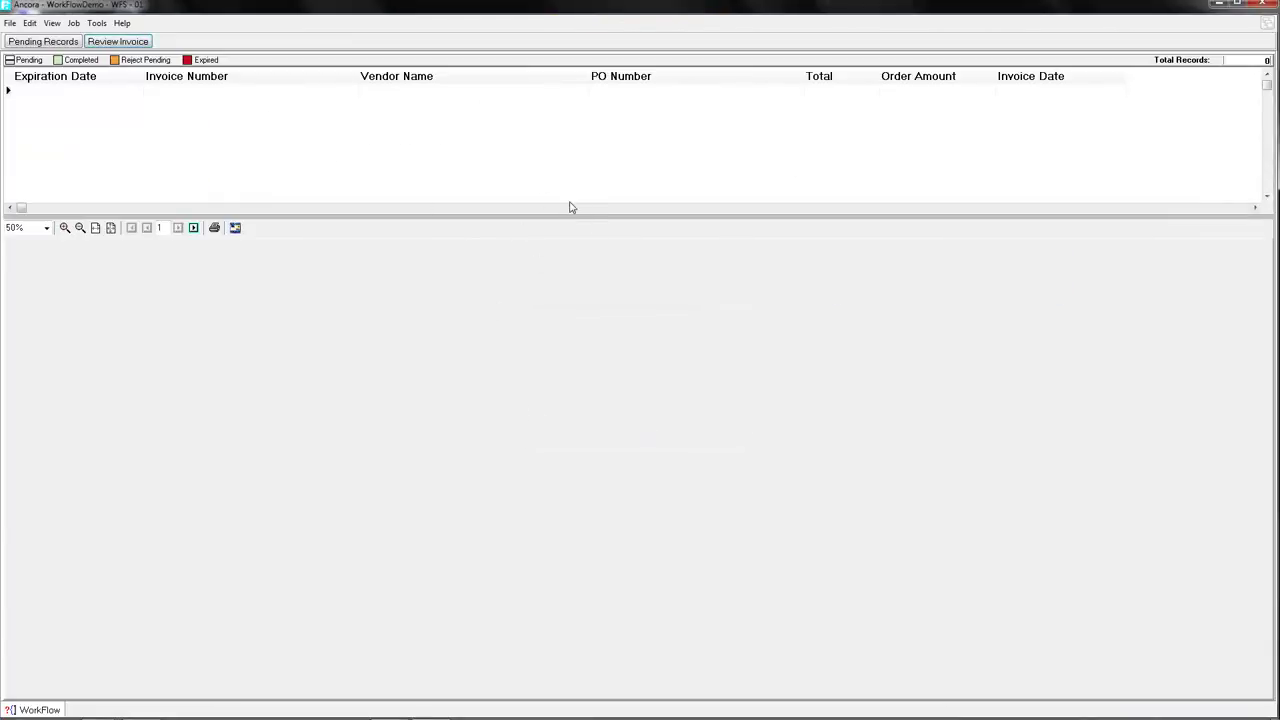
# Step: Log off and sign back in to WorkFlowDemo as the receiving user
pyautogui.click(12, 23)
pyautogui.click(32, 146)
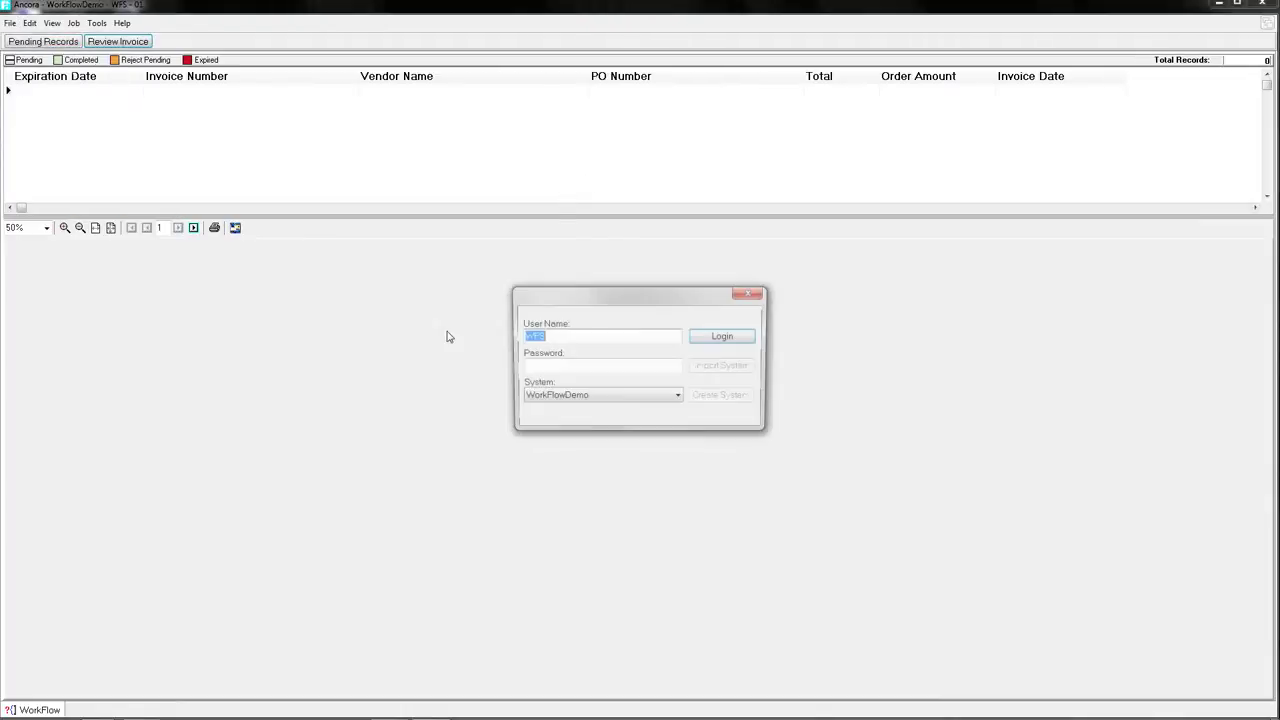
pyautogui.write('WFR')
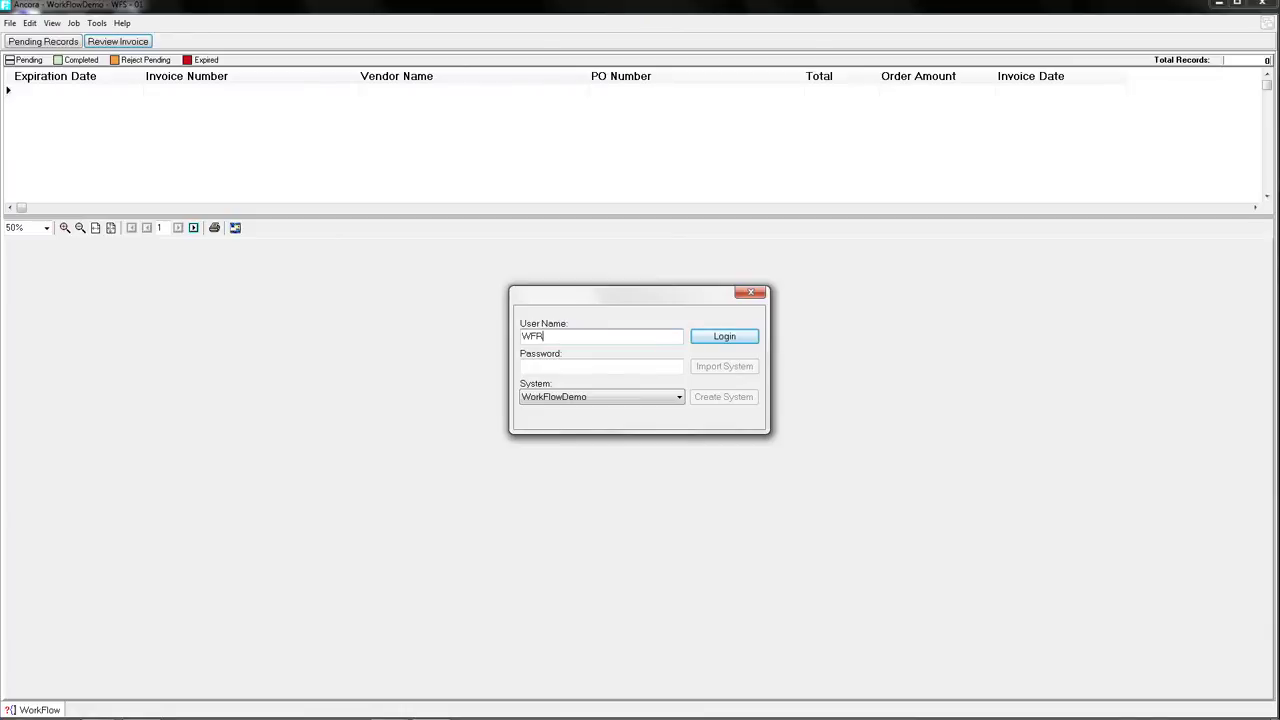
pyautogui.write('w')
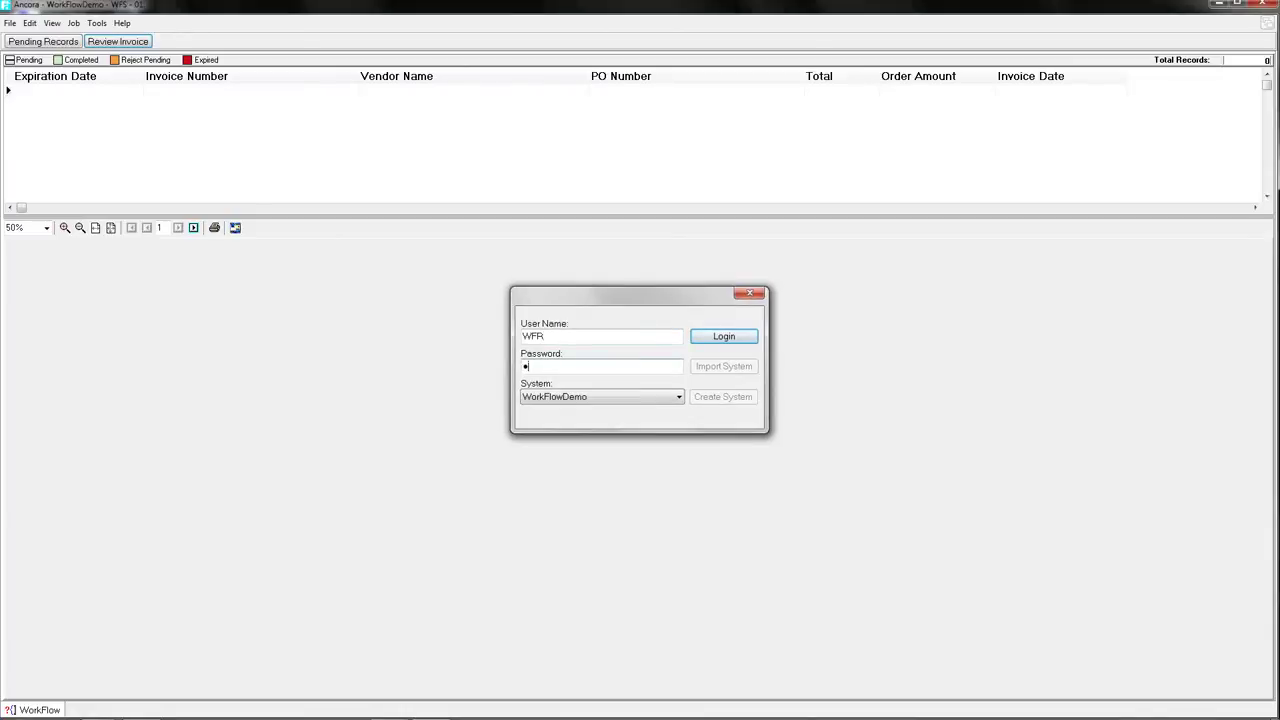
pyautogui.press('Return')
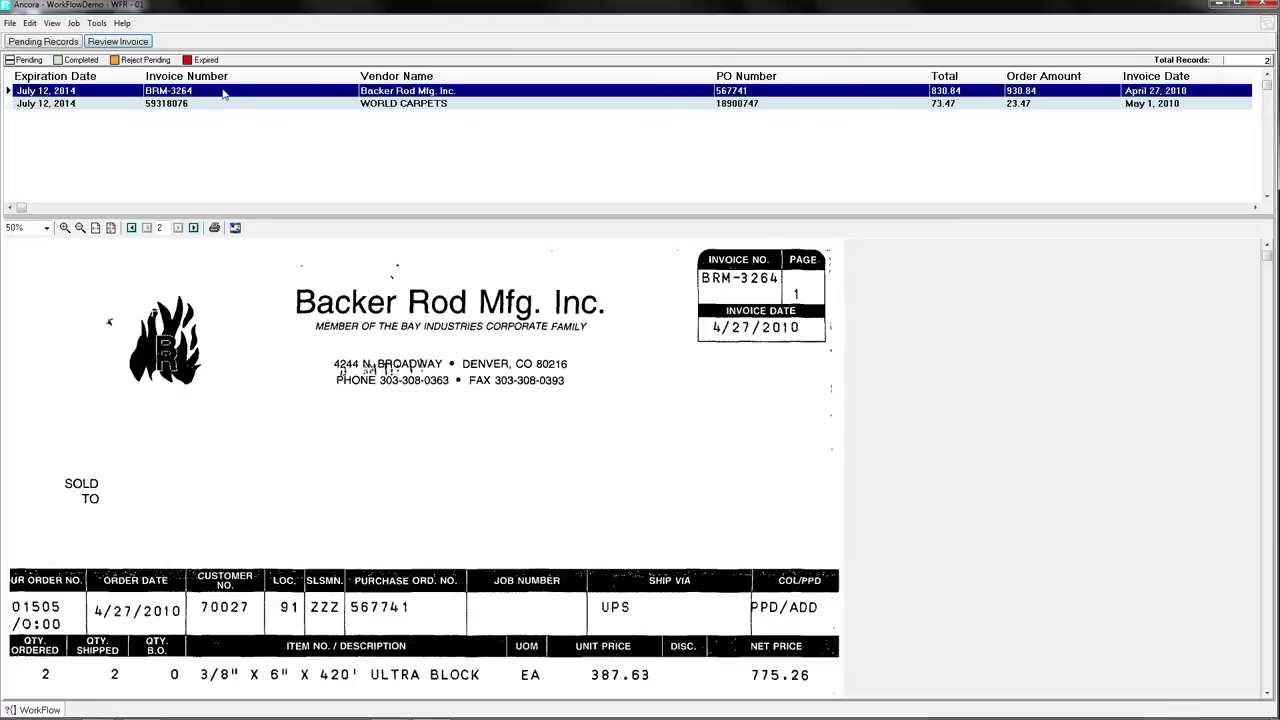
# Step: Comment 'Only rec'd 1 unit' on Backer Rod invoice BRM-3264 and send it to Supervisor
pyautogui.doubleClick(223, 93)
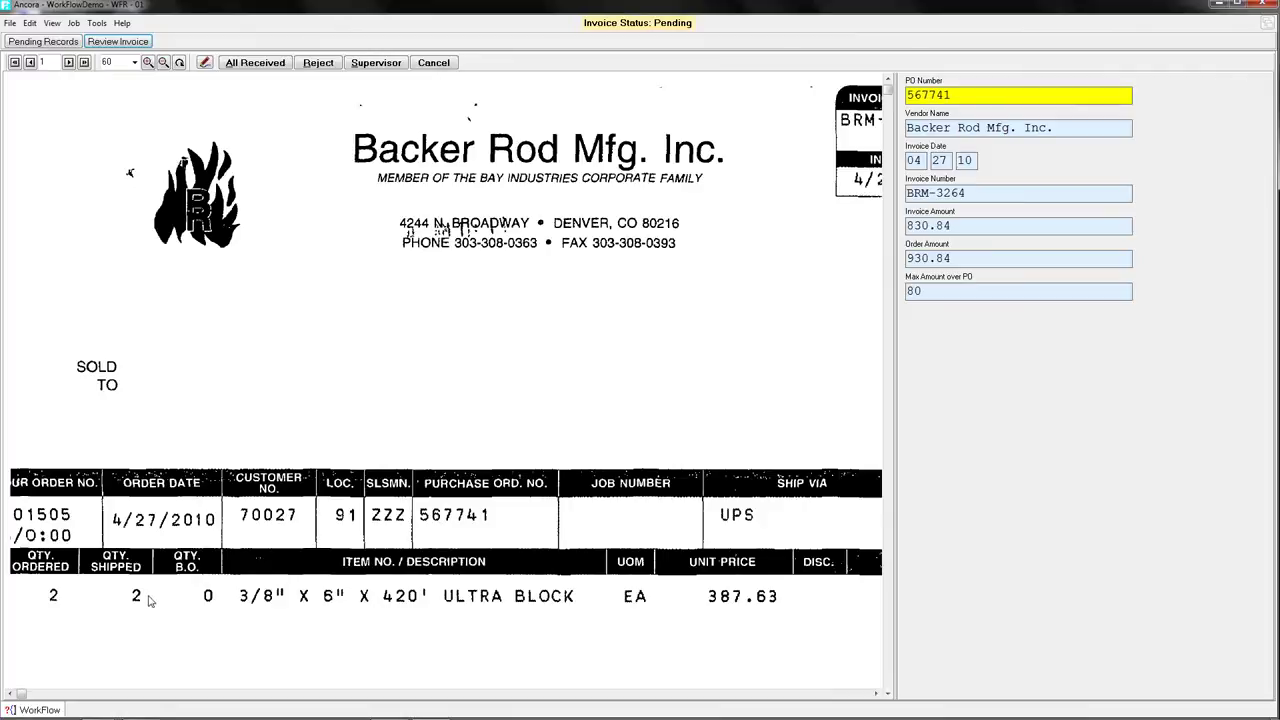
pyautogui.click(205, 63)
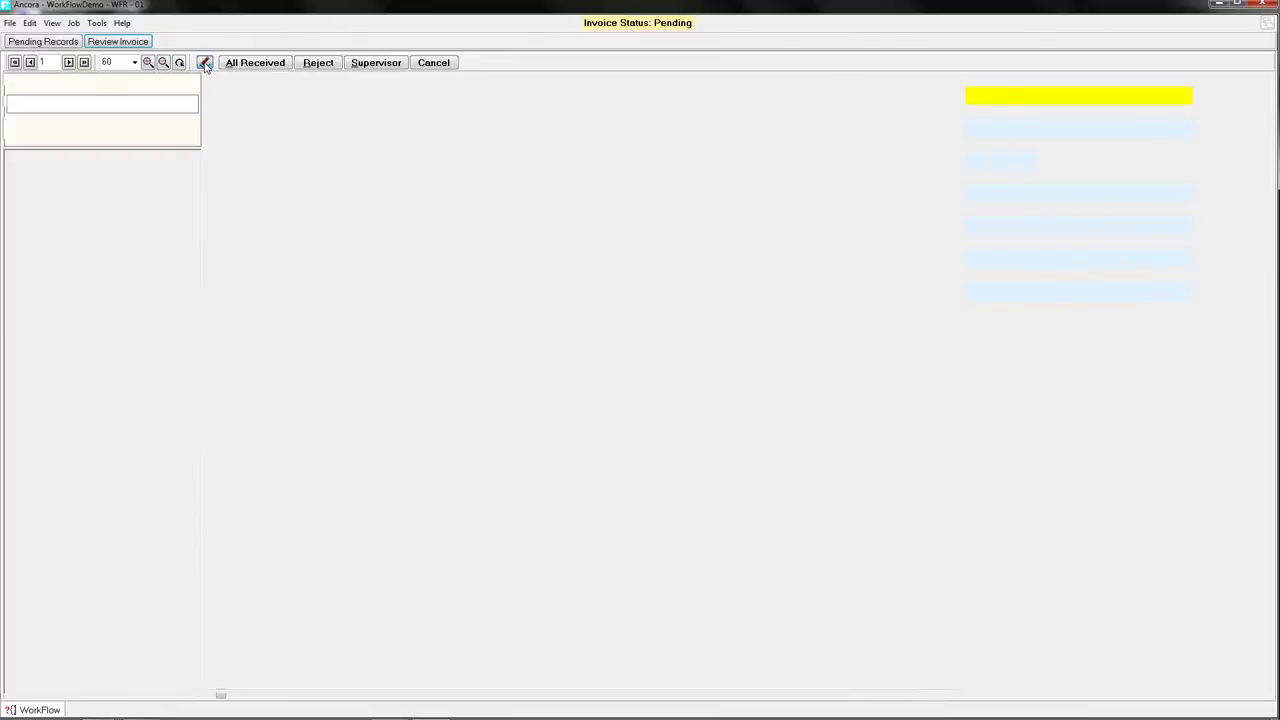
pyautogui.click(329, 173)
pyautogui.write("ONly rec'd 1")
pyautogui.write('unit')
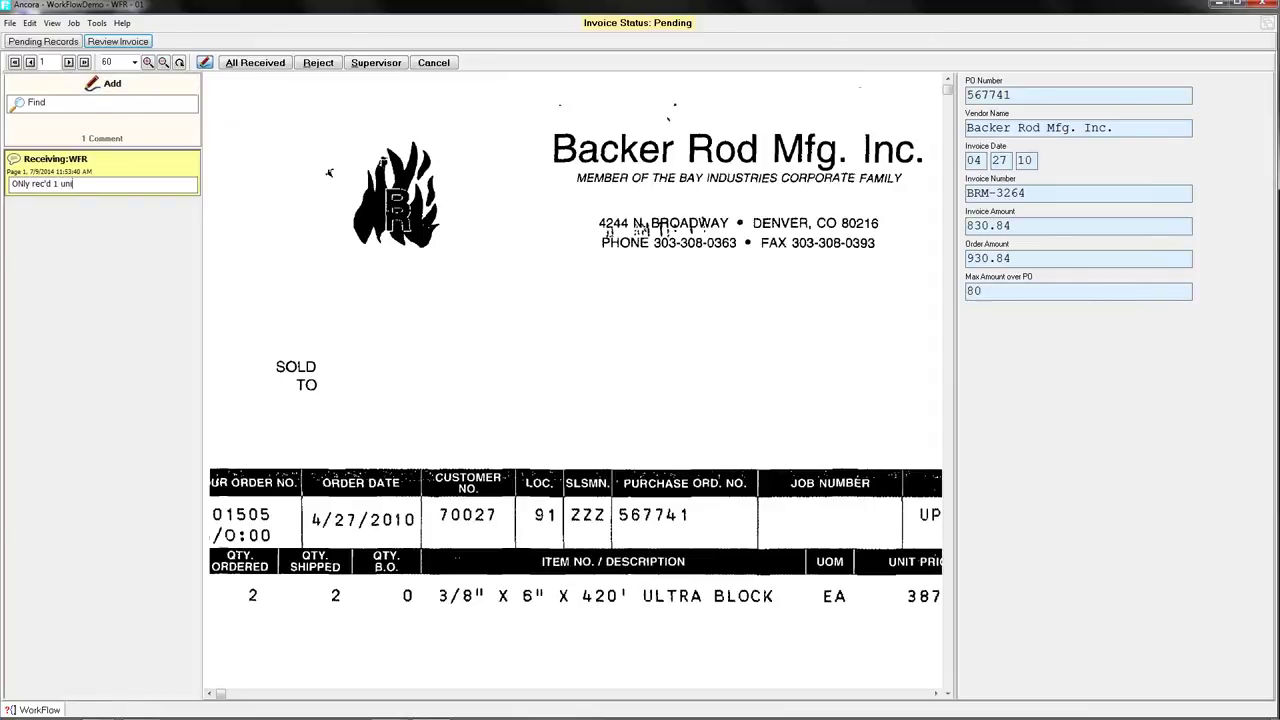
pyautogui.click(379, 65)
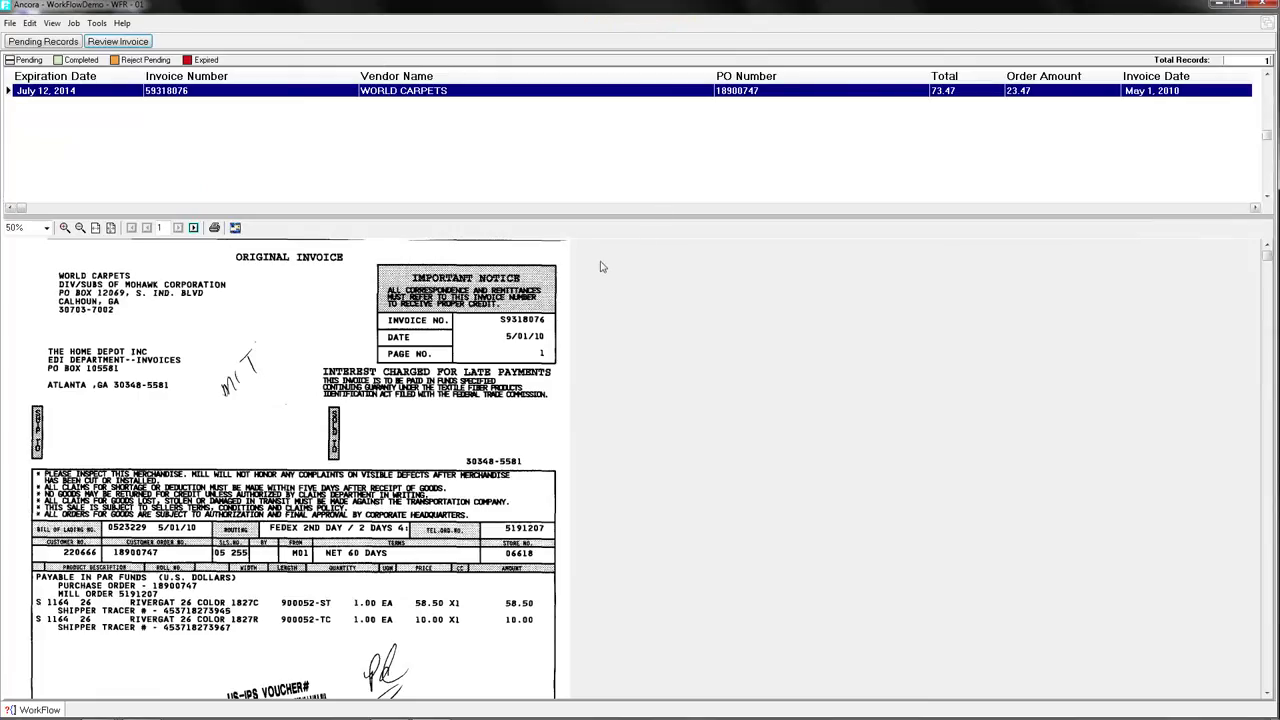
# Step: Mark the World Carpets invoice All Received, then log off the receiving user
pyautogui.doubleClick(230, 91)
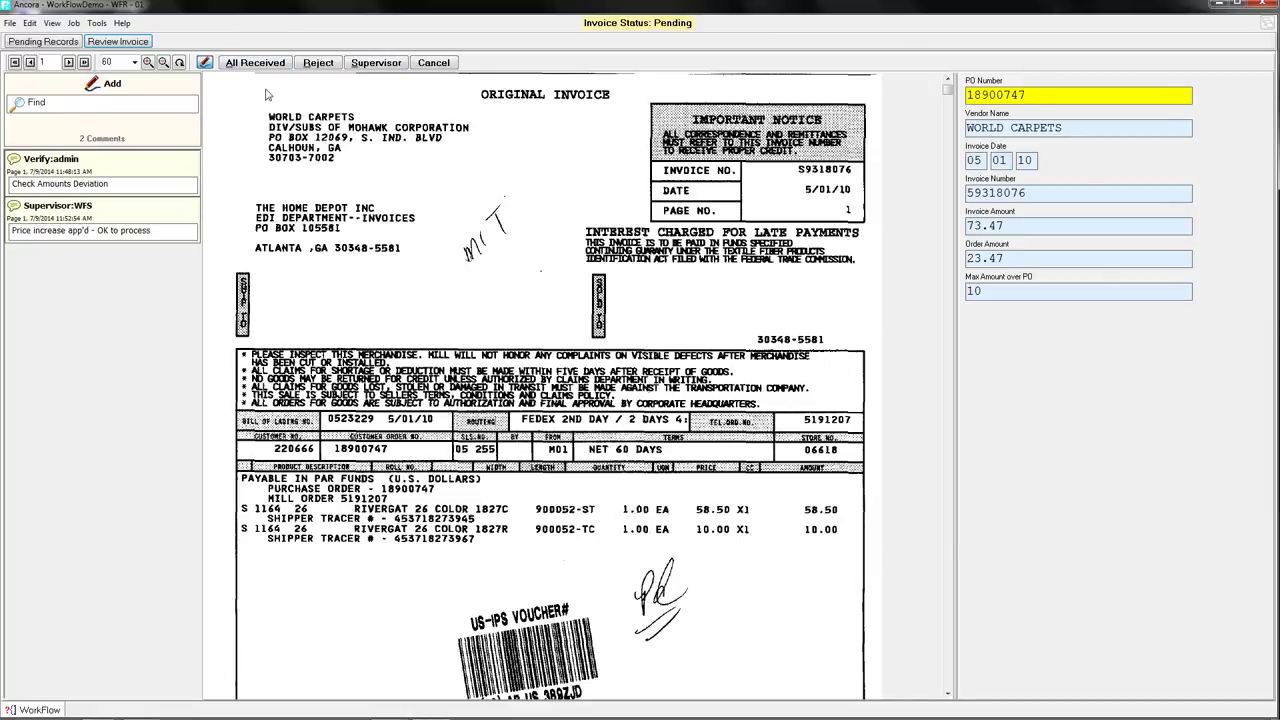
pyautogui.click(236, 64)
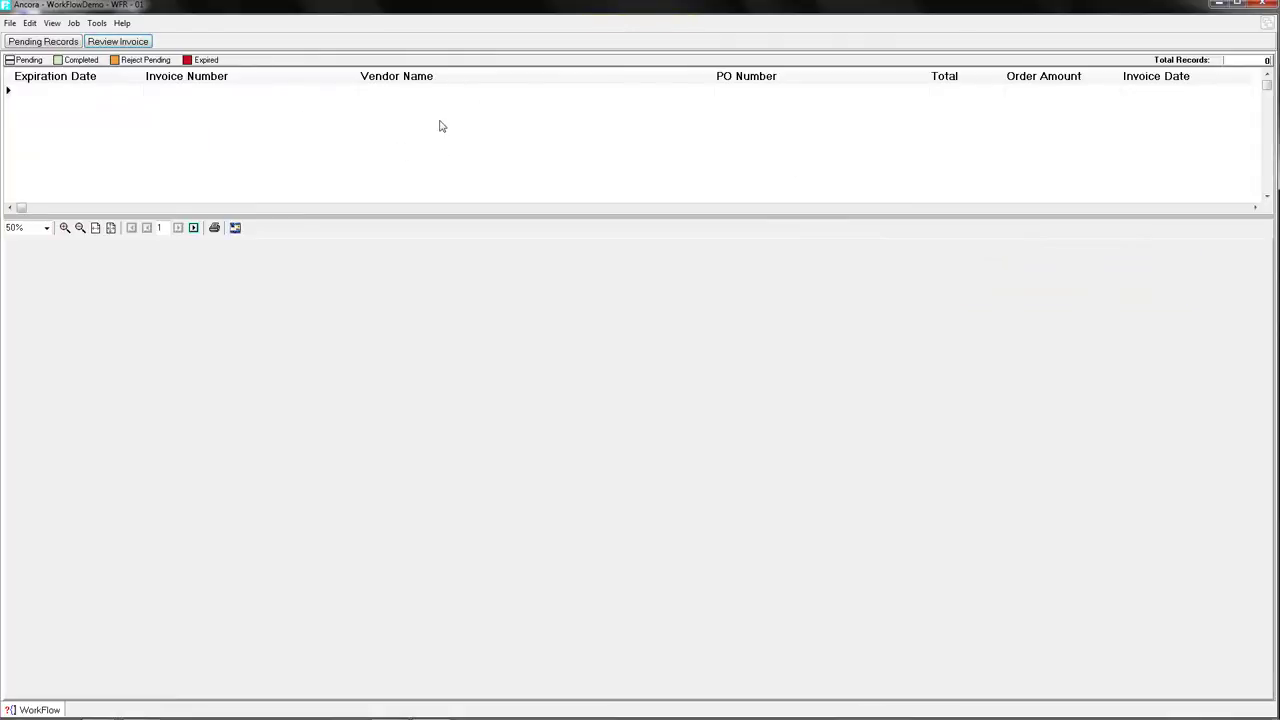
pyautogui.click(9, 23)
pyautogui.click(36, 150)
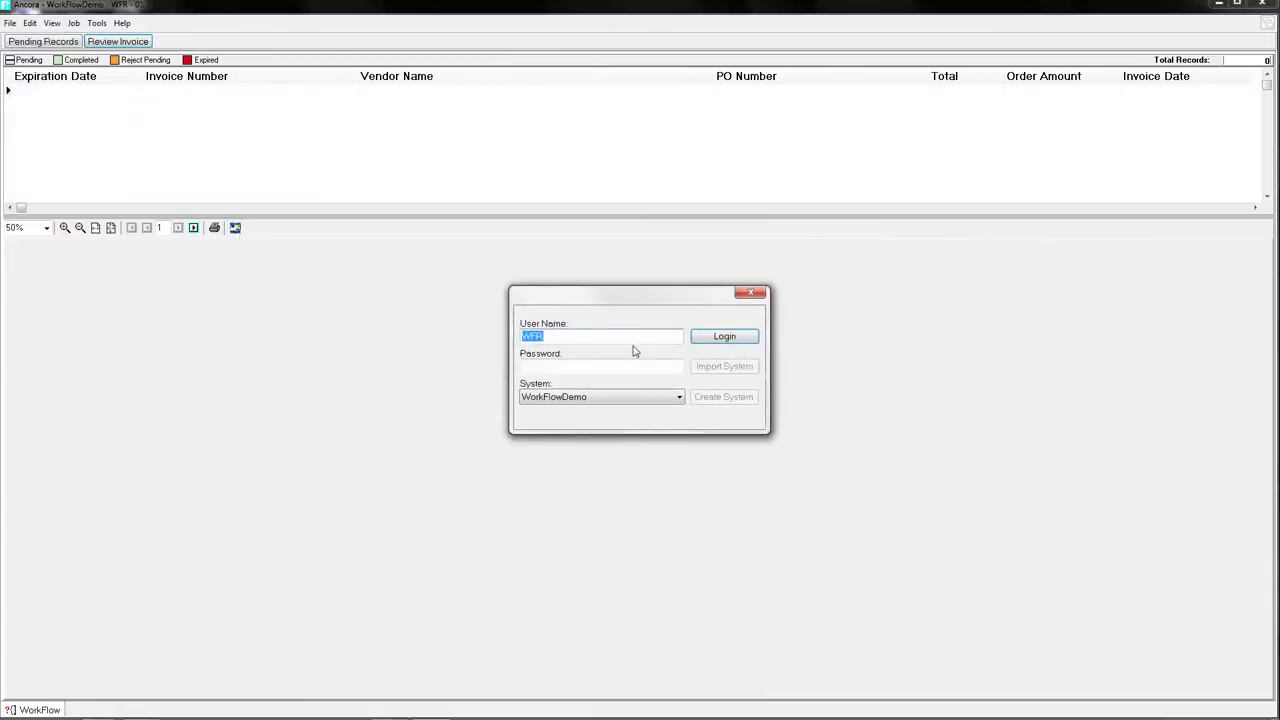
# Step: Log in to WorkFlowDemo as the supervisor user
pyautogui.write('WFS')
pyautogui.press('Tab')
pyautogui.press('Return')
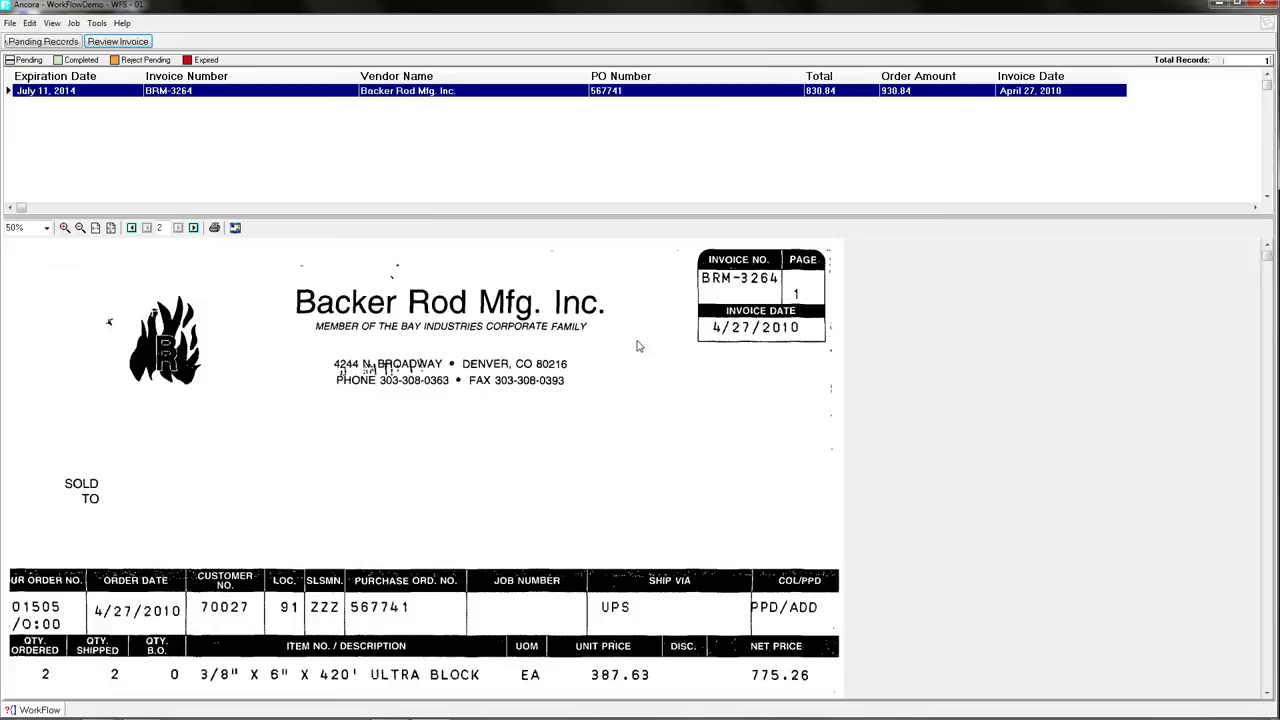
# Step: Comment 'Other unit previously rec'd - OK TO PAY' on the Backer Rod invoice and approve it with OK to Pay
pyautogui.doubleClick(219, 92)
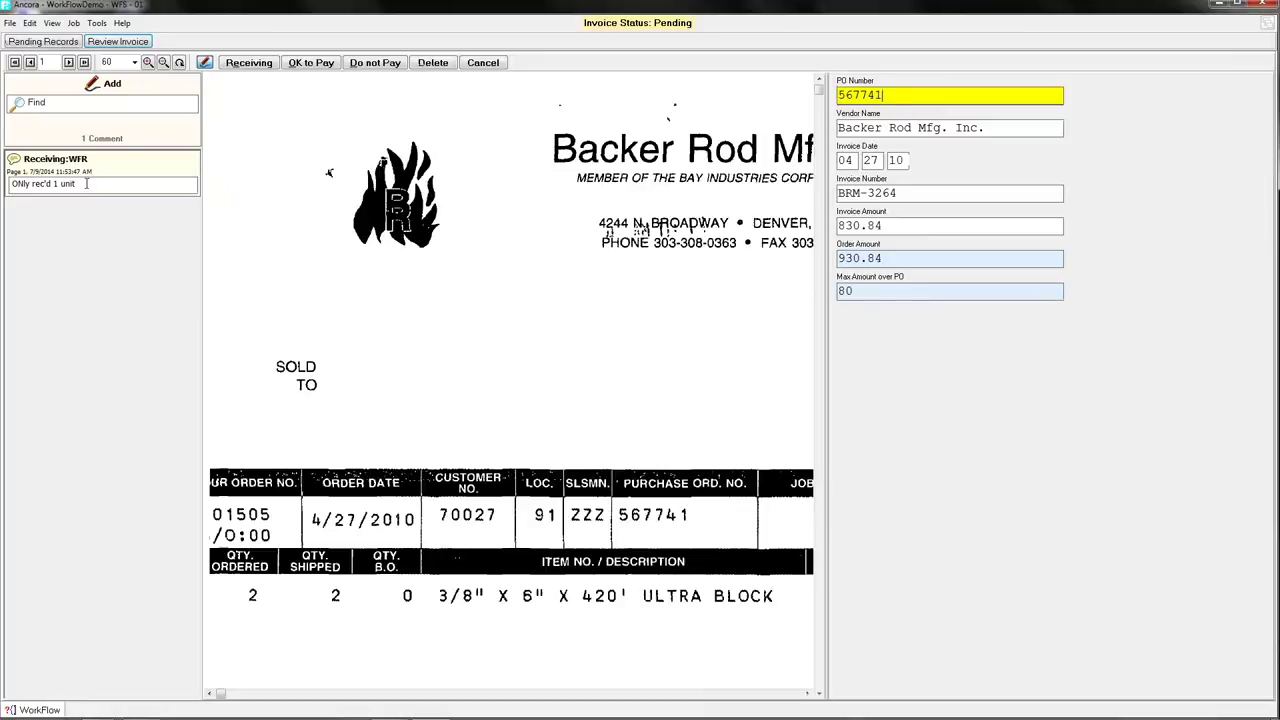
pyautogui.click(112, 84)
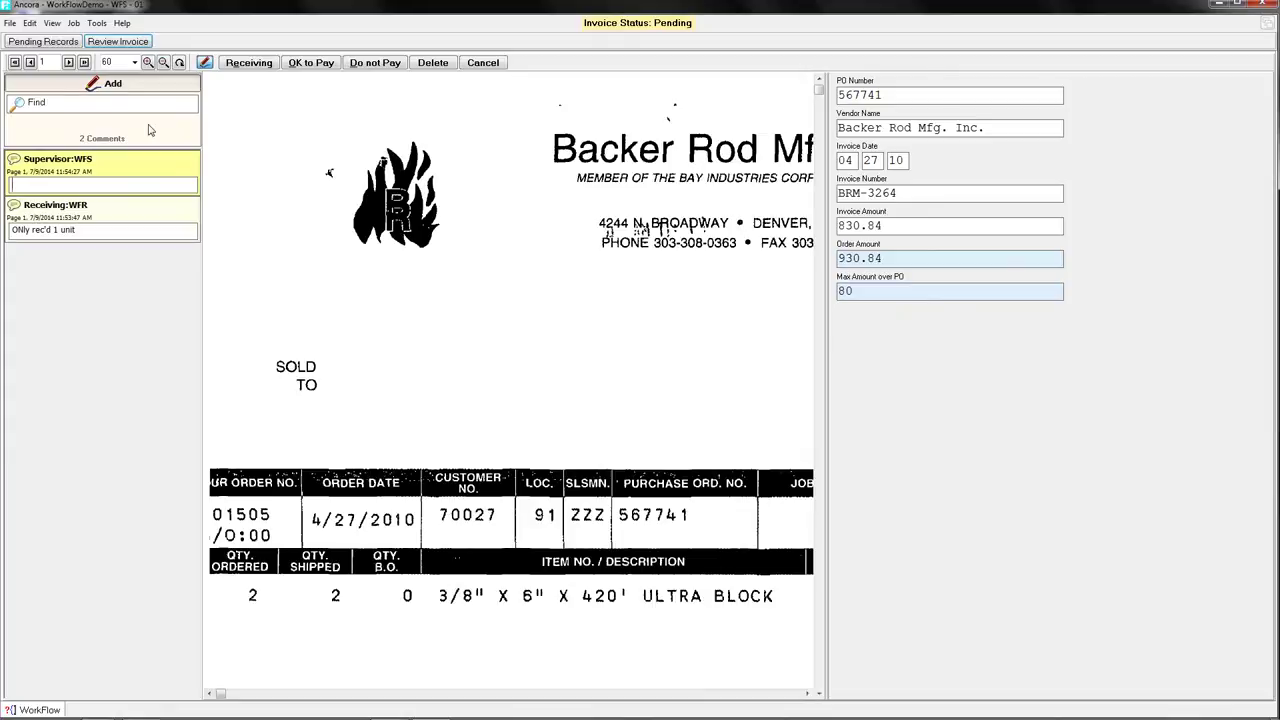
pyautogui.write('Other uni')
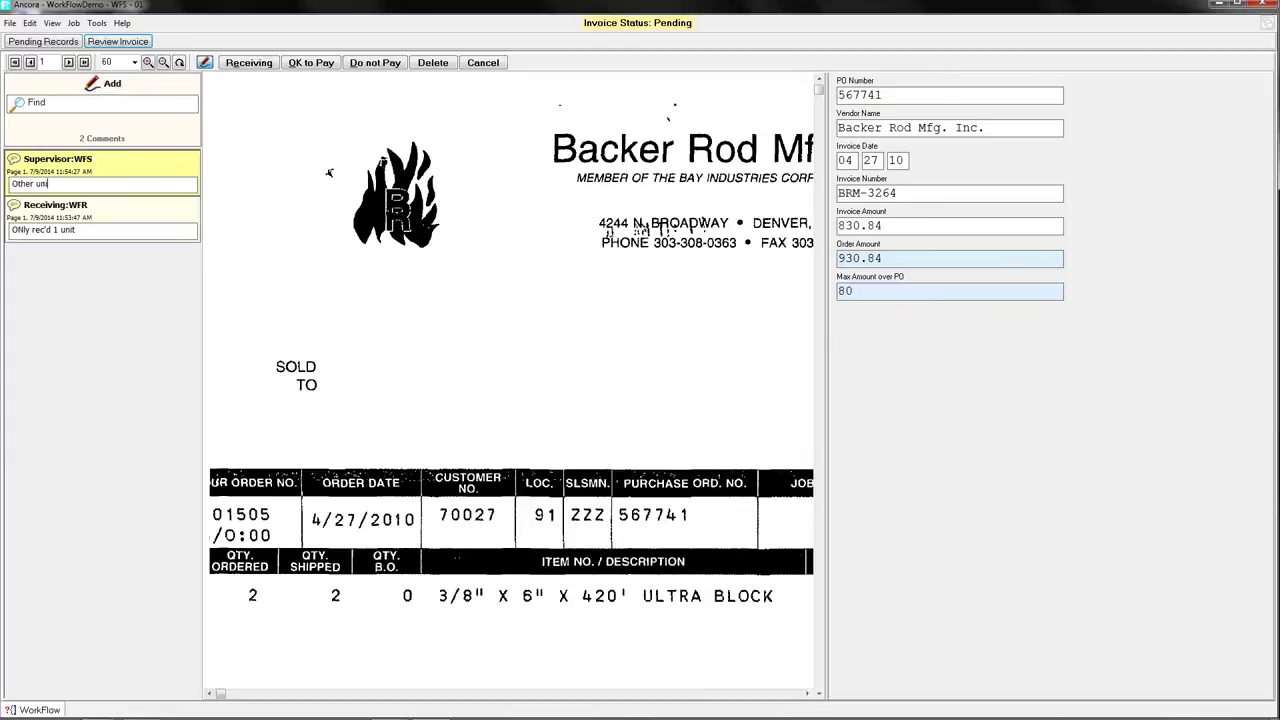
pyautogui.write('t prevsiou')
pyautogui.press('BackSpace')
pyautogui.write('ously.re')
pyautogui.write("c'd ")
pyautogui.write('- OK TO')
pyautogui.write(' PAT')
pyautogui.write('Y')
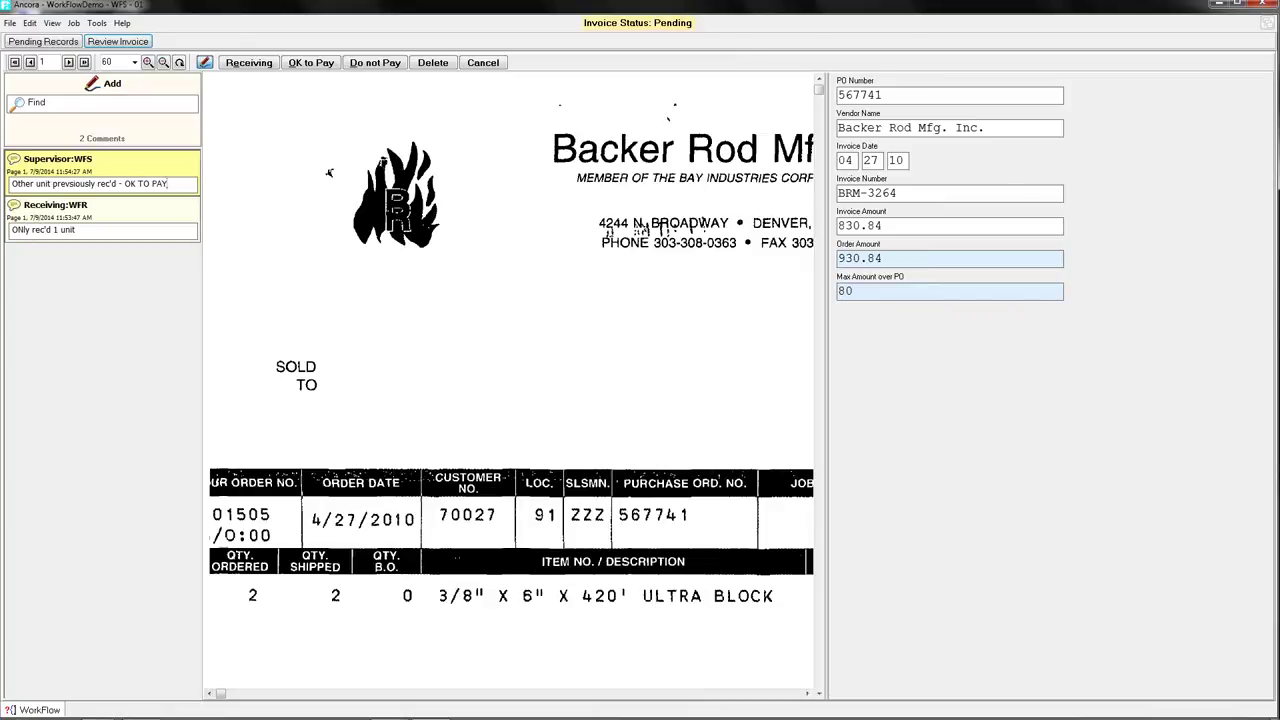
pyautogui.click(317, 66)
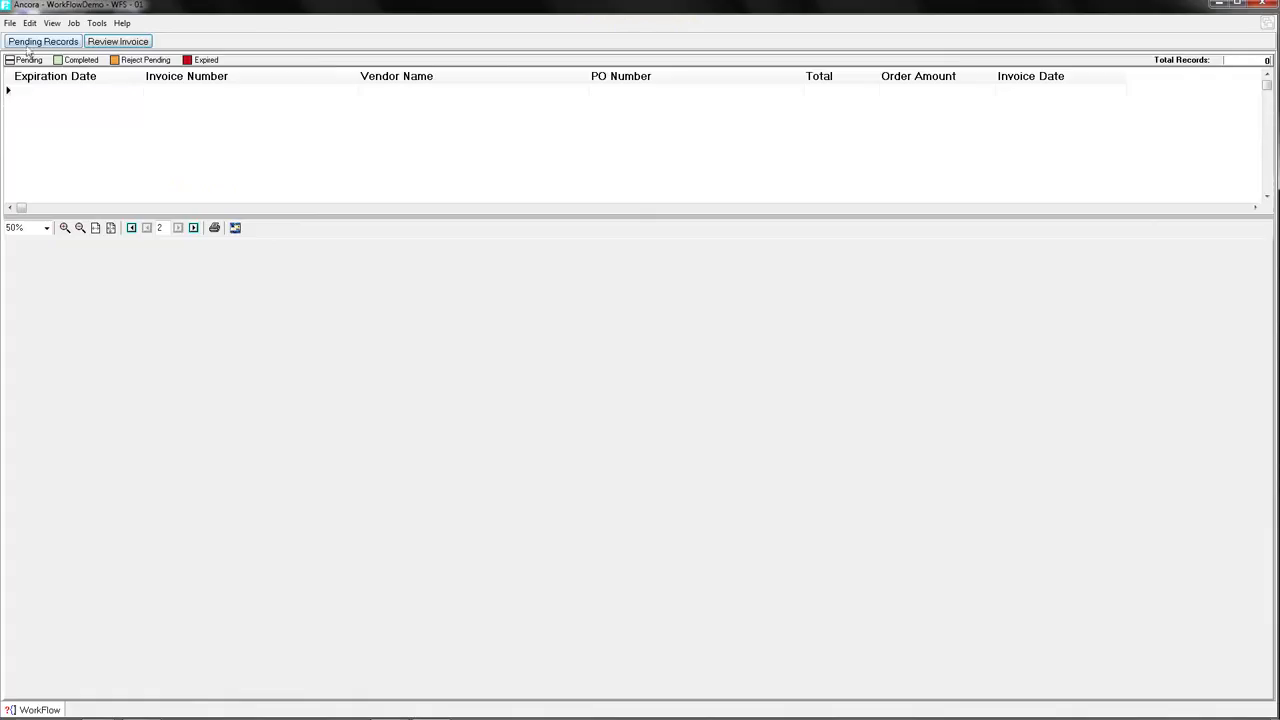
# Step: Log off the supervisor and sign in as the payment user with its password
pyautogui.click(10, 23)
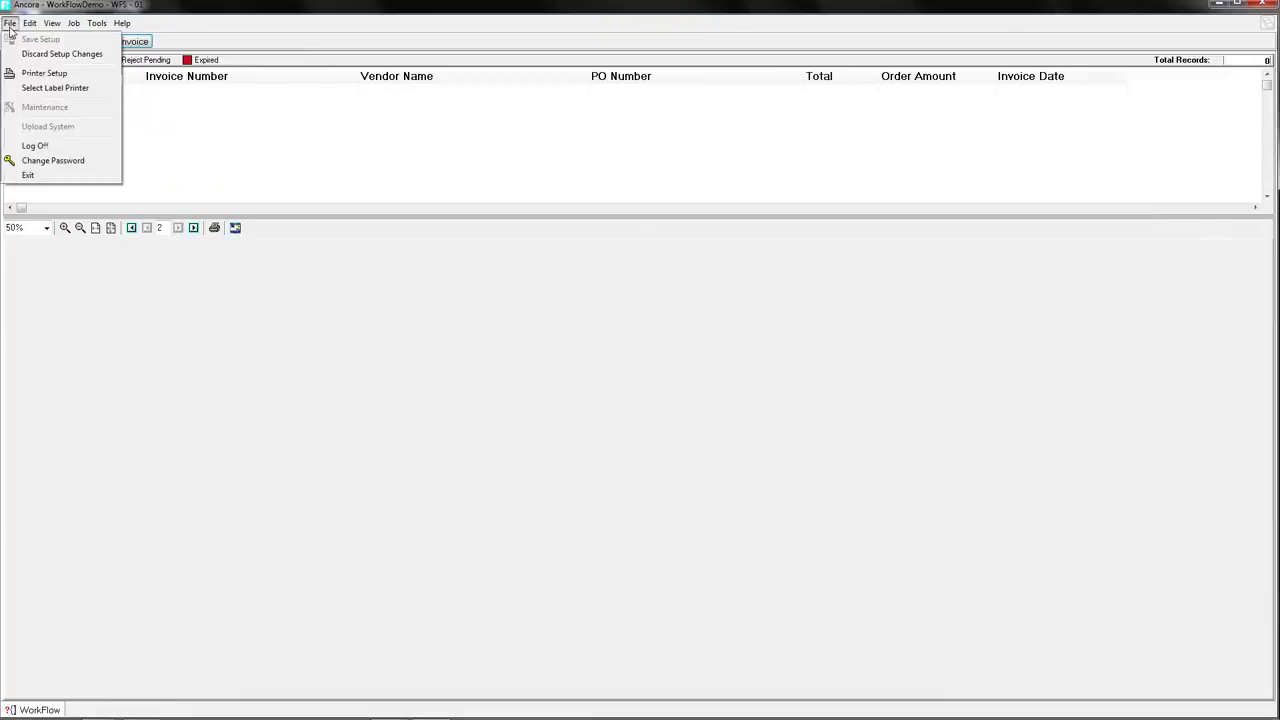
pyautogui.click(45, 148)
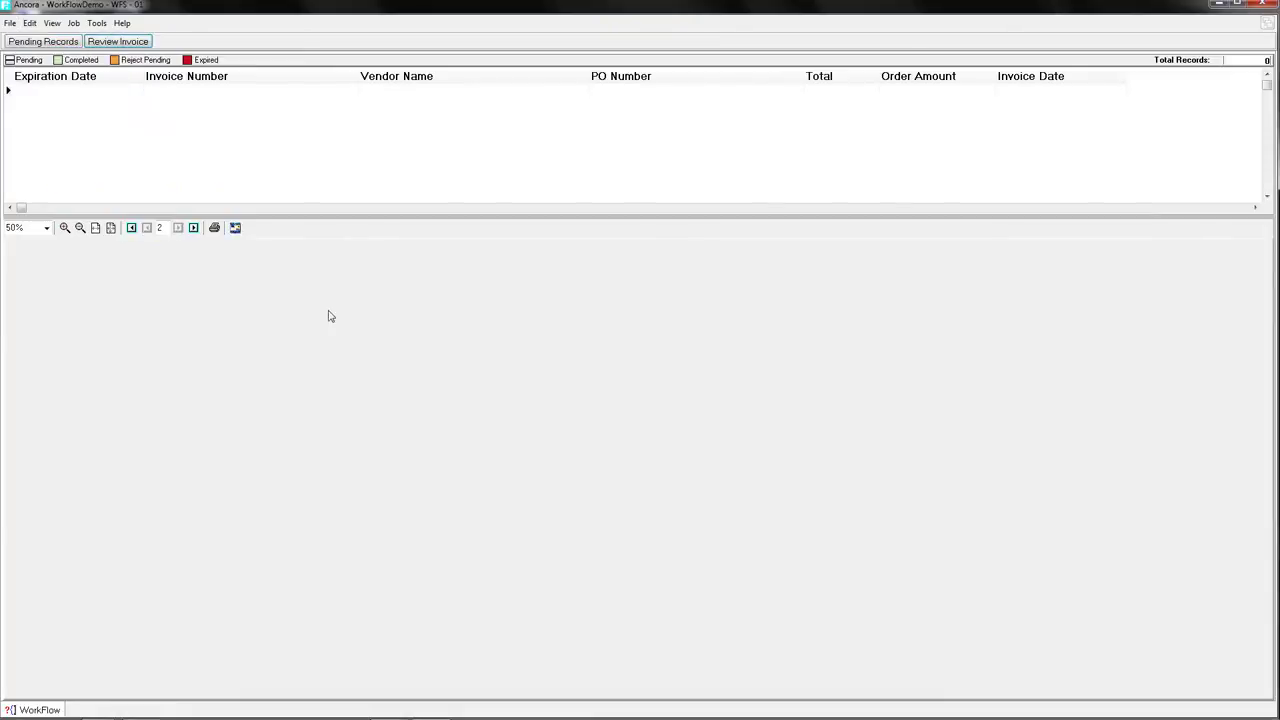
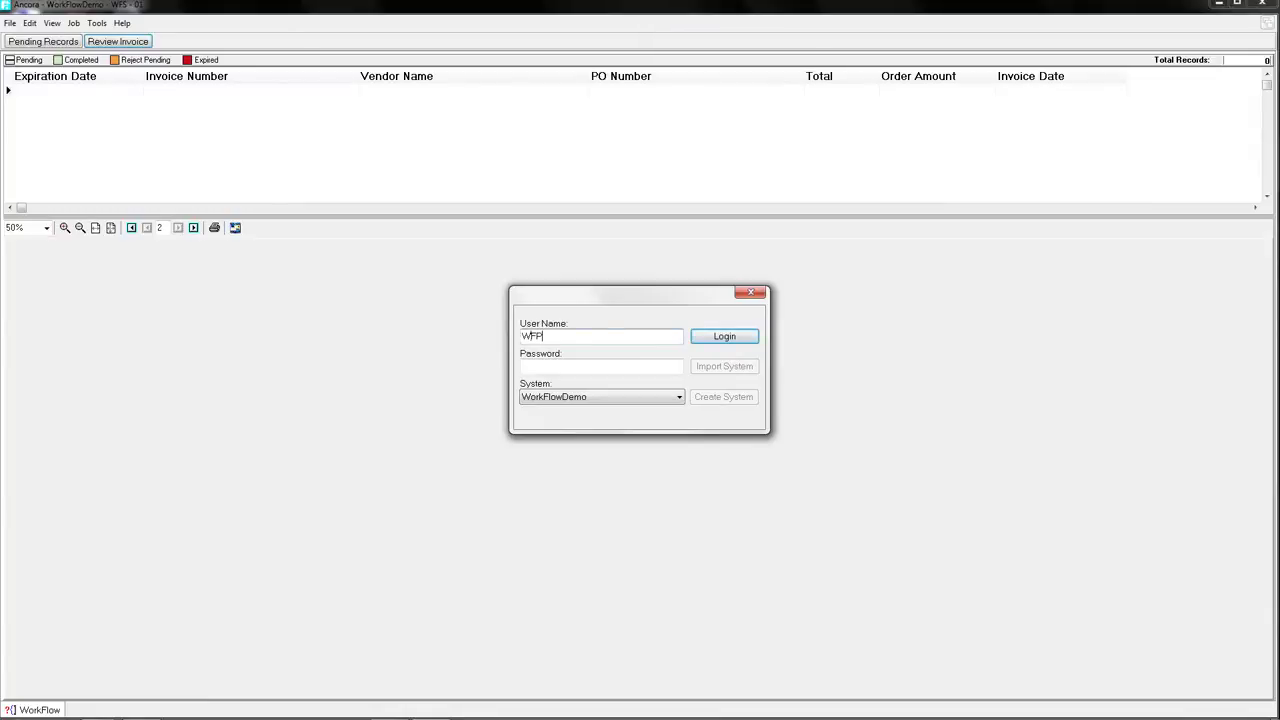
pyautogui.press('Tab')
pyautogui.press('Return')
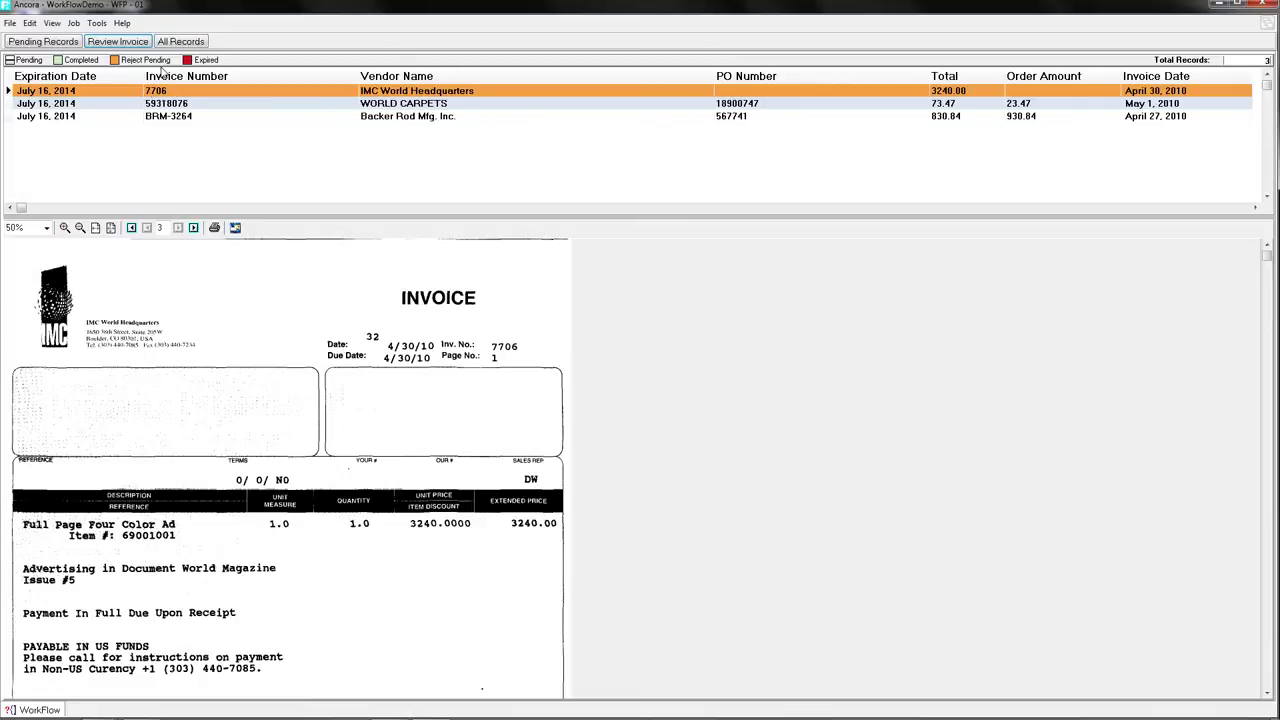
# Step: Reject IMC World Headquarters invoice 7706, then bring up the World Carpets invoice for review
pyautogui.doubleClick(259, 93)
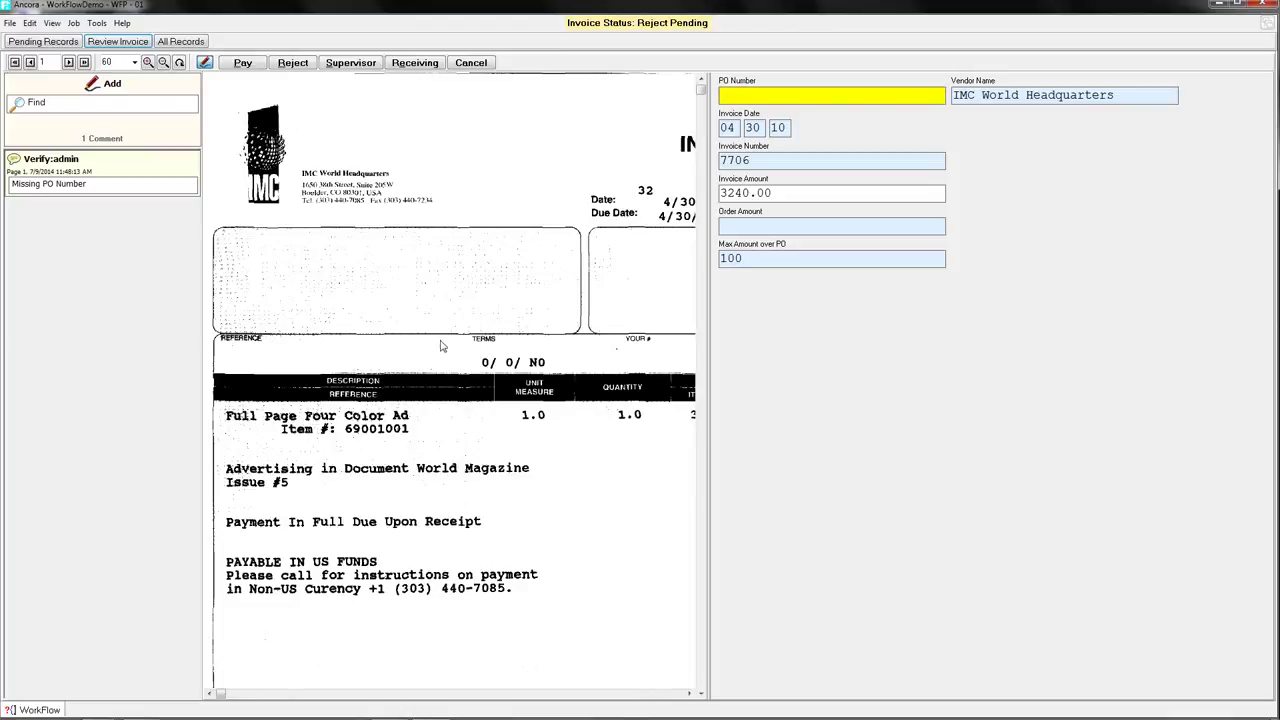
pyautogui.click(293, 64)
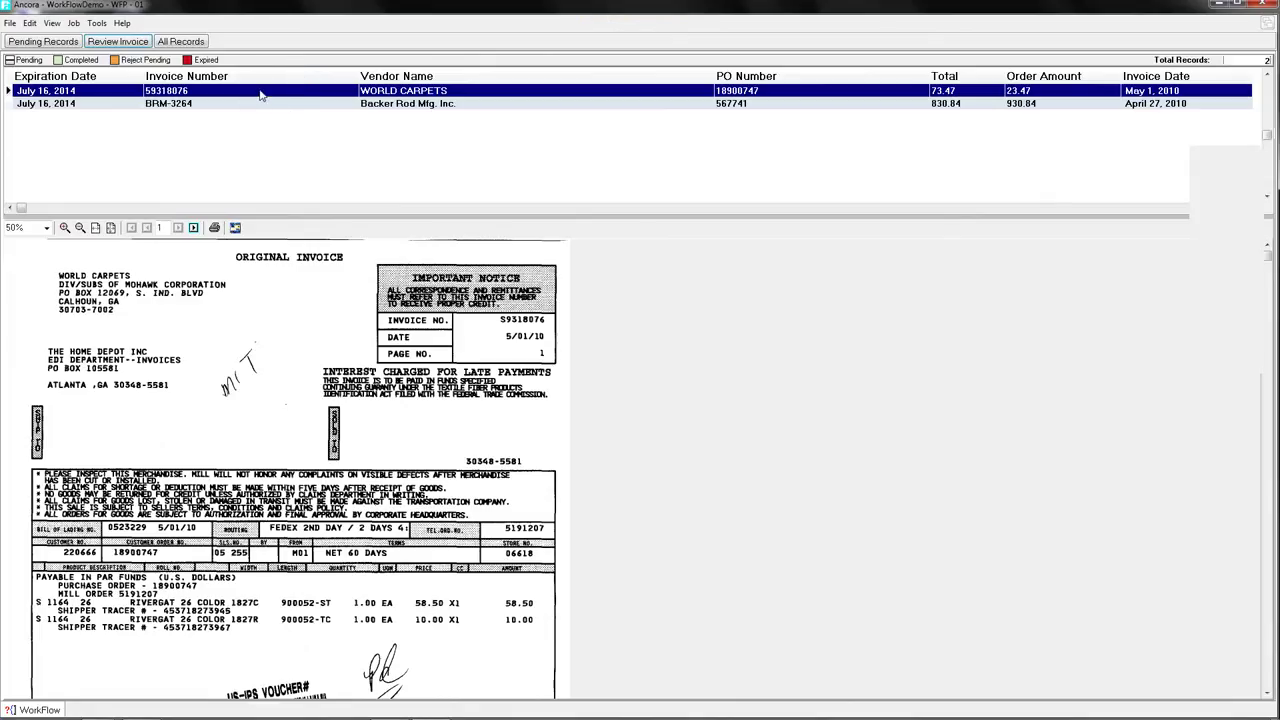
pyautogui.doubleClick(260, 93)
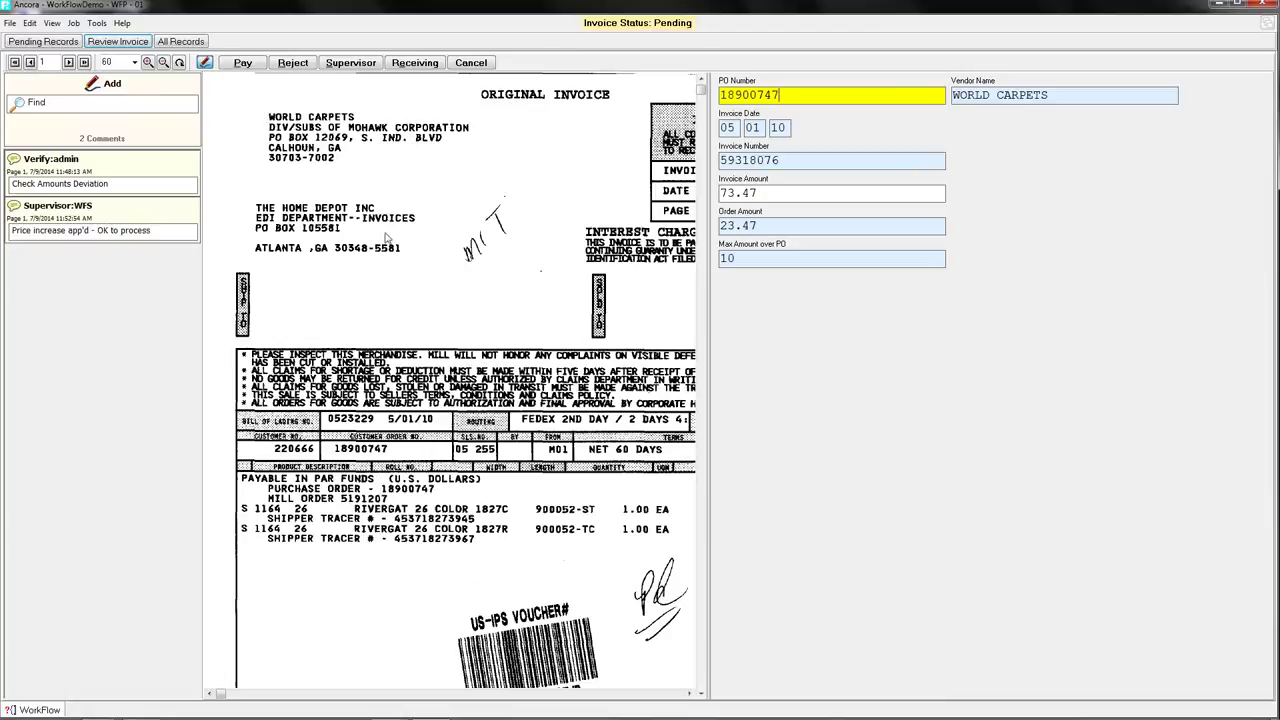
# Step: Pay the World Carpets invoice despite the above-ordered-amount warning, then pay Backer Rod BRM-3264
pyautogui.click(244, 63)
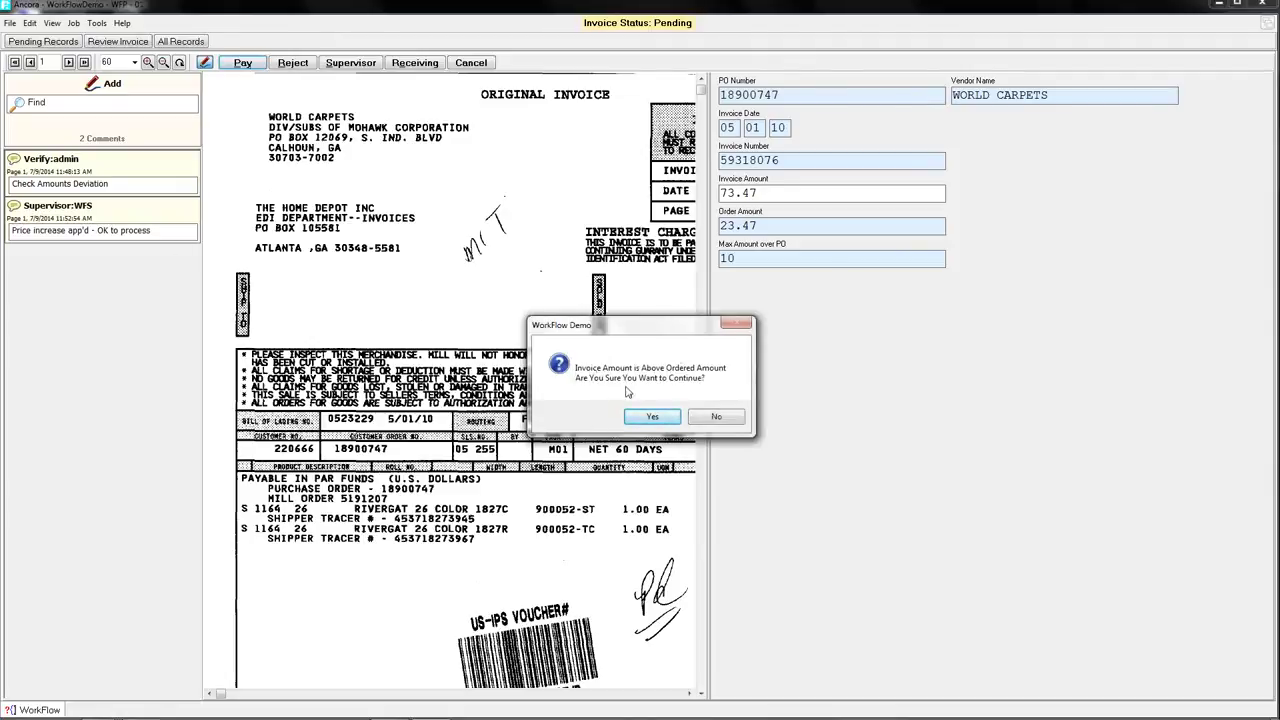
pyautogui.click(664, 424)
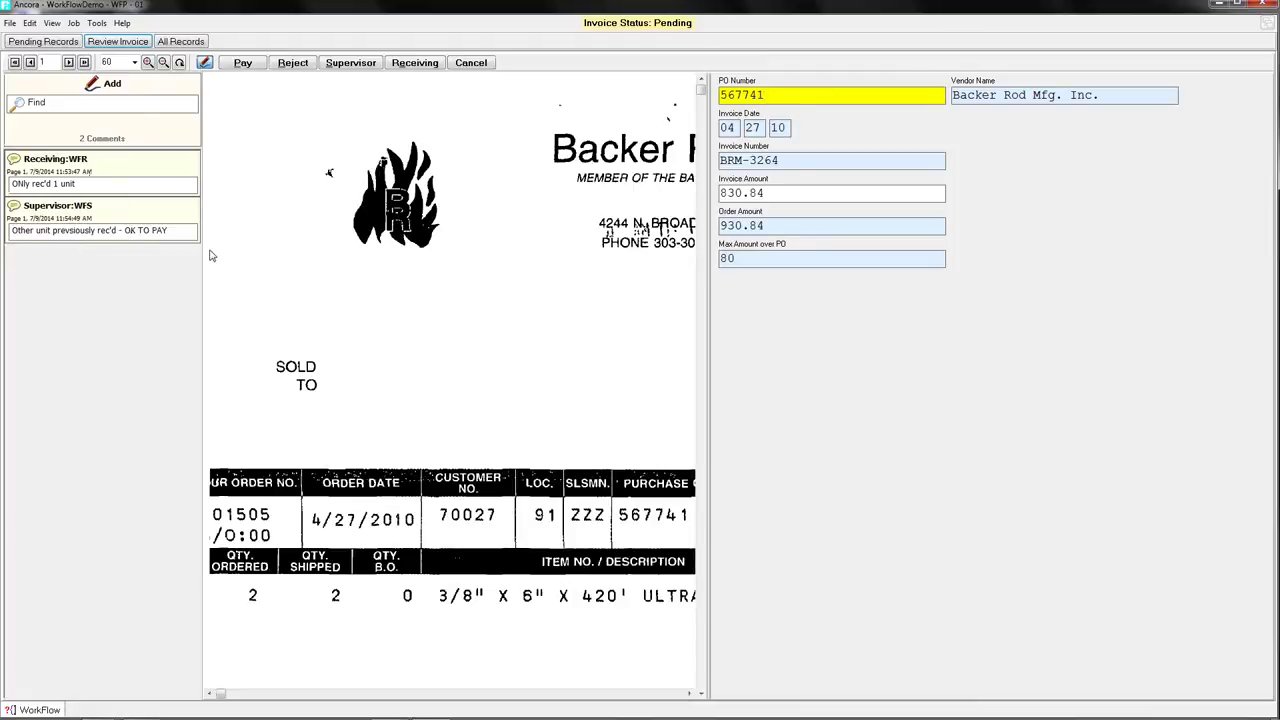
pyautogui.click(245, 63)
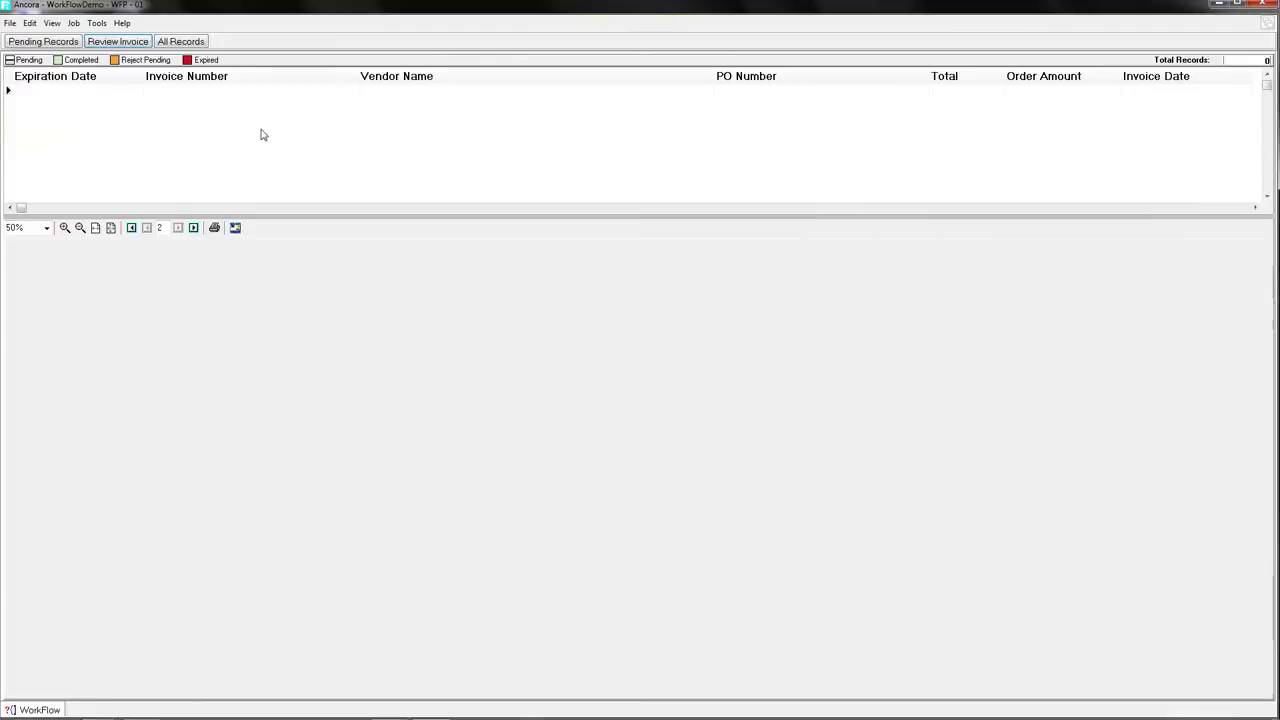
# Step: Log off the current user and log back in as WFA with its password
pyautogui.click(10, 24)
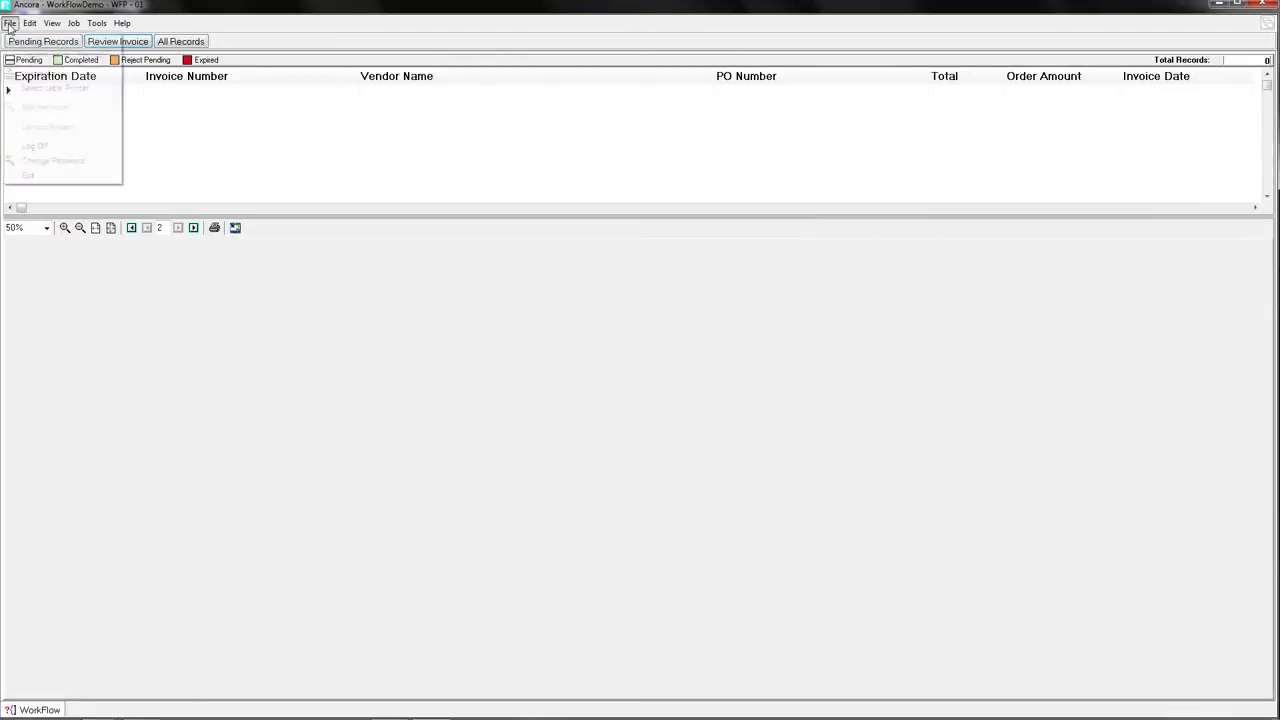
pyautogui.click(40, 145)
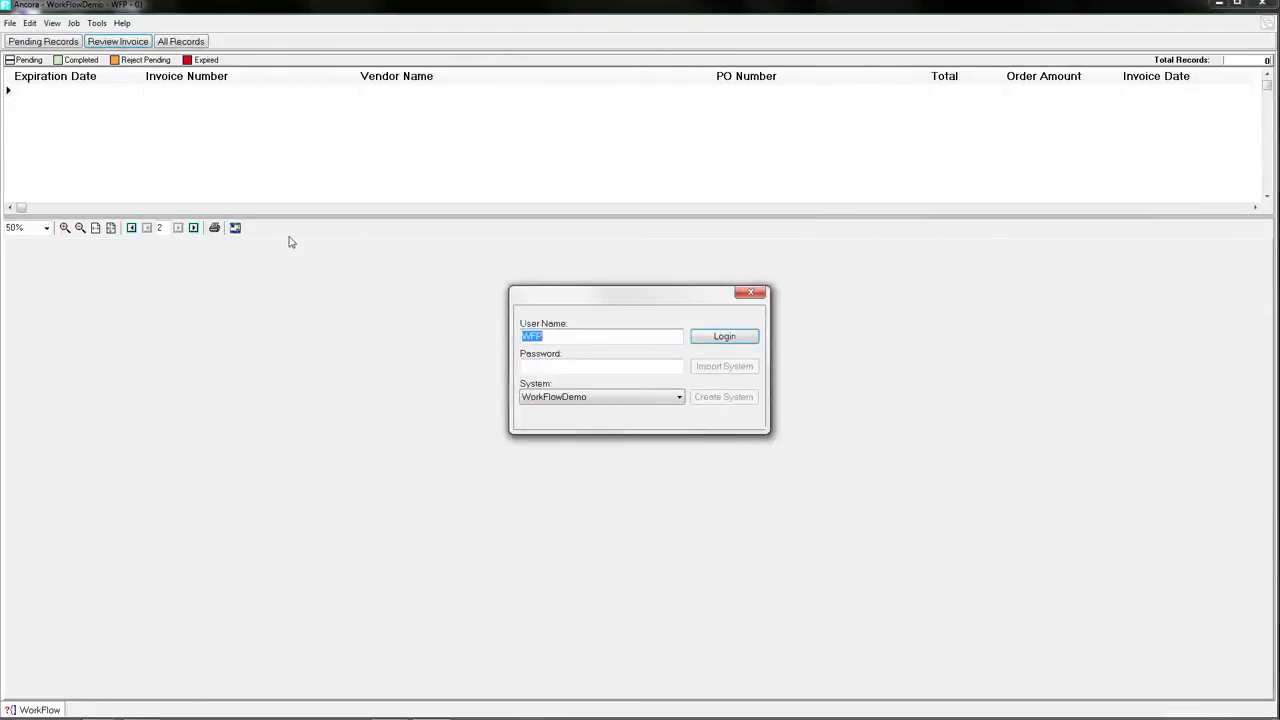
pyautogui.write('WFA')
pyautogui.press('Tab')
pyautogui.write('1')
pyautogui.press('Return')
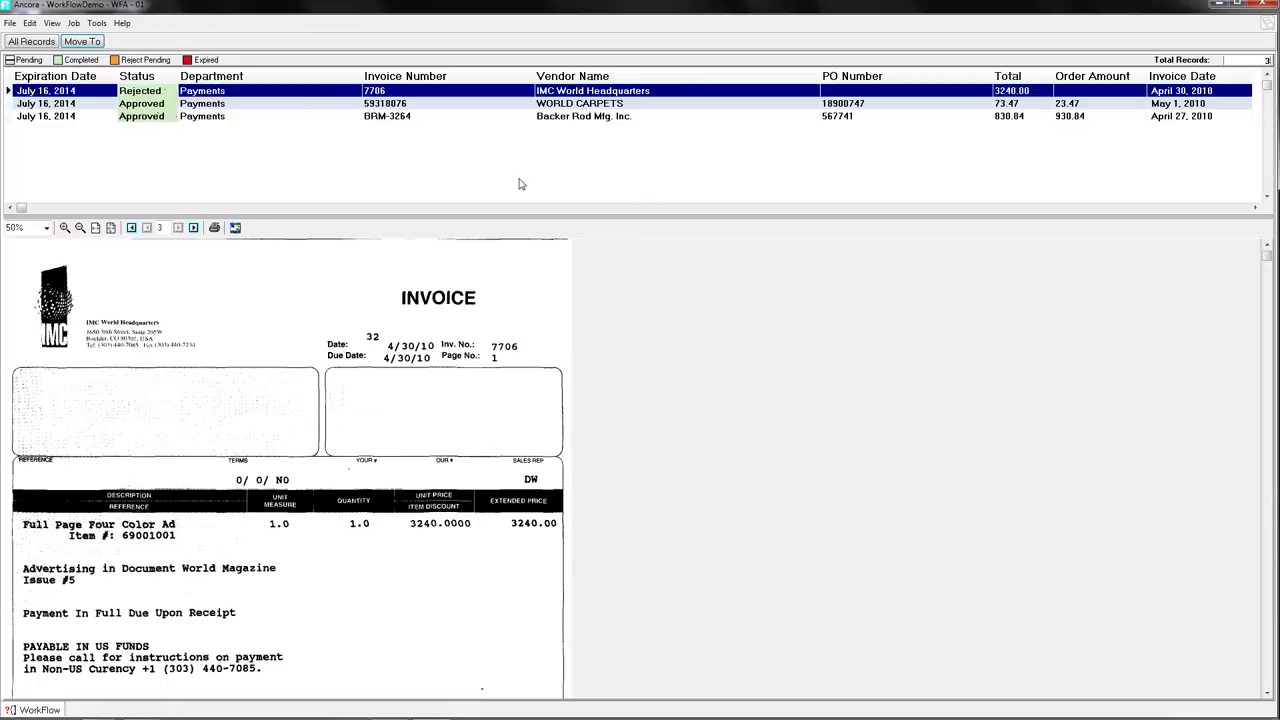
# Step: Choose Exit from Ancora's File menu to close the program
pyautogui.click(10, 23)
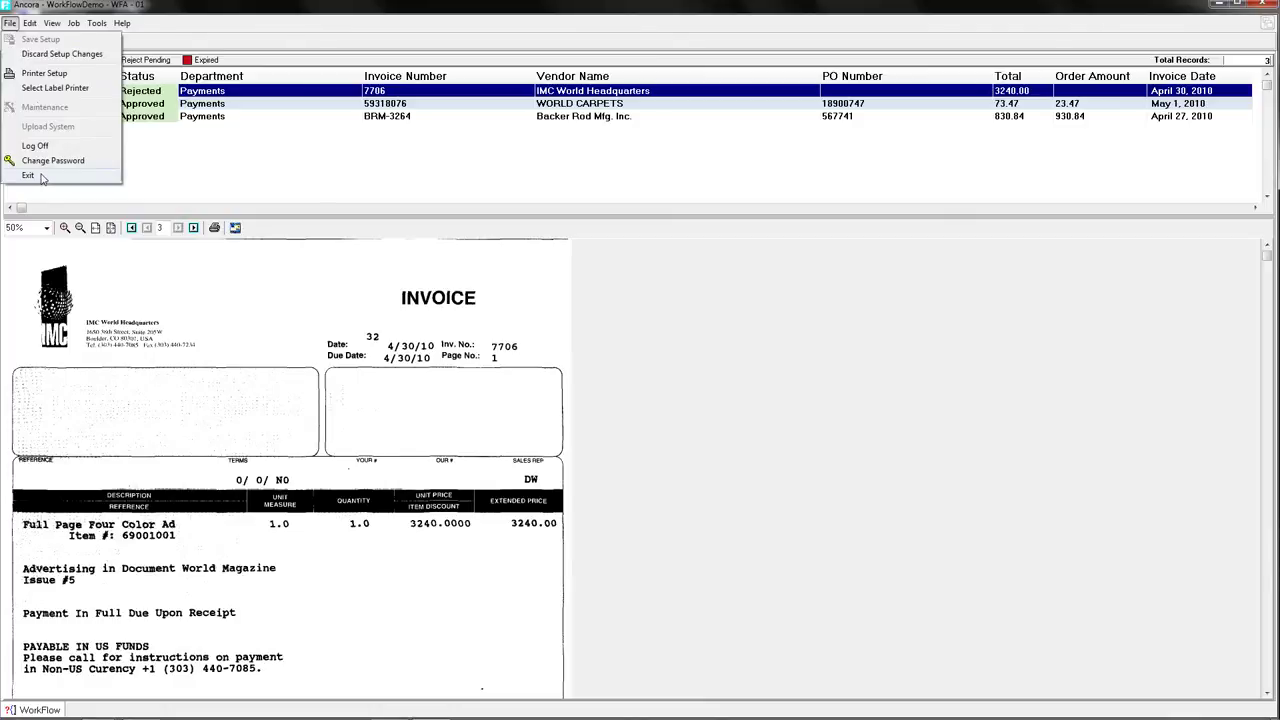
pyautogui.click(28, 175)
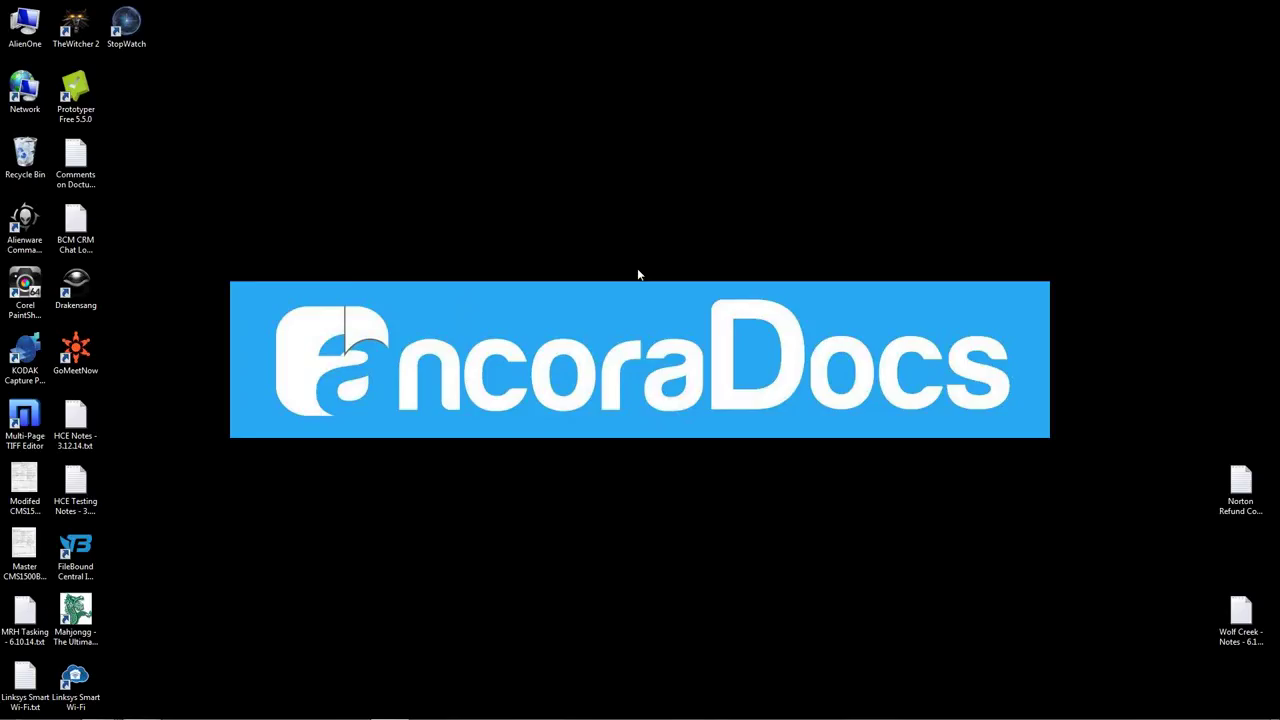